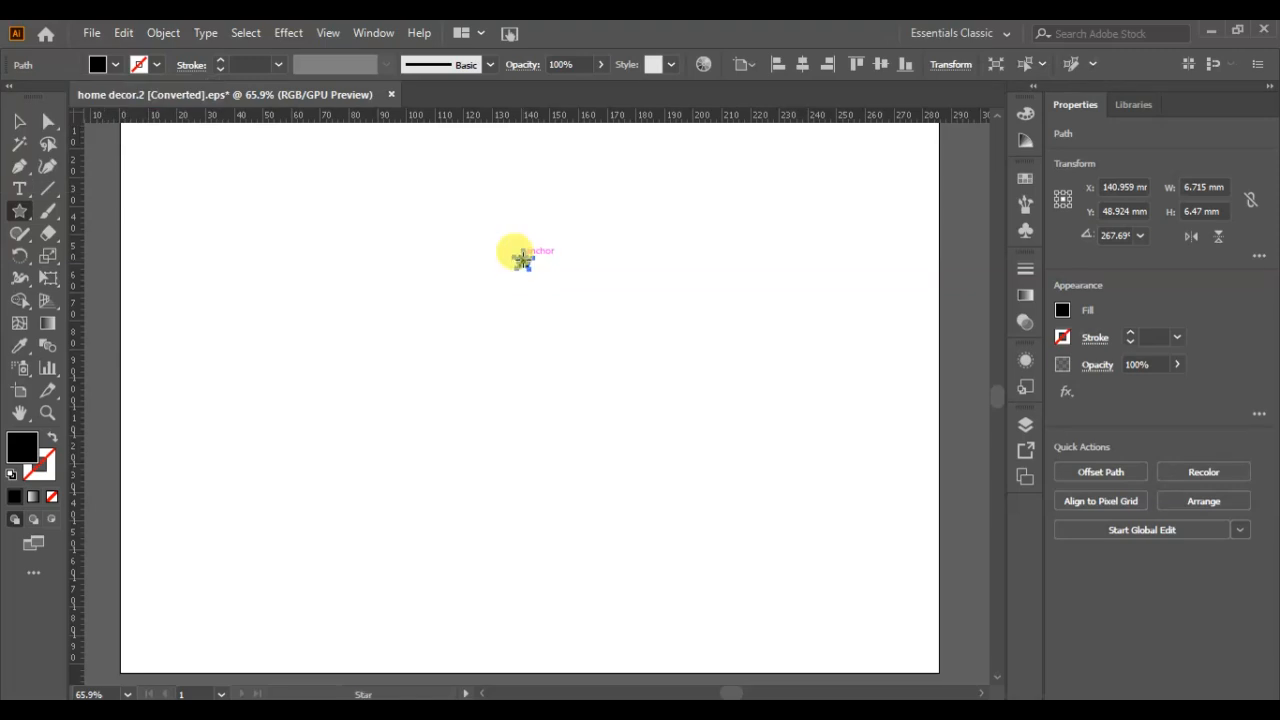
# Step: Rotate the small black star slightly so that it stands upright
pyautogui.click(20, 121)
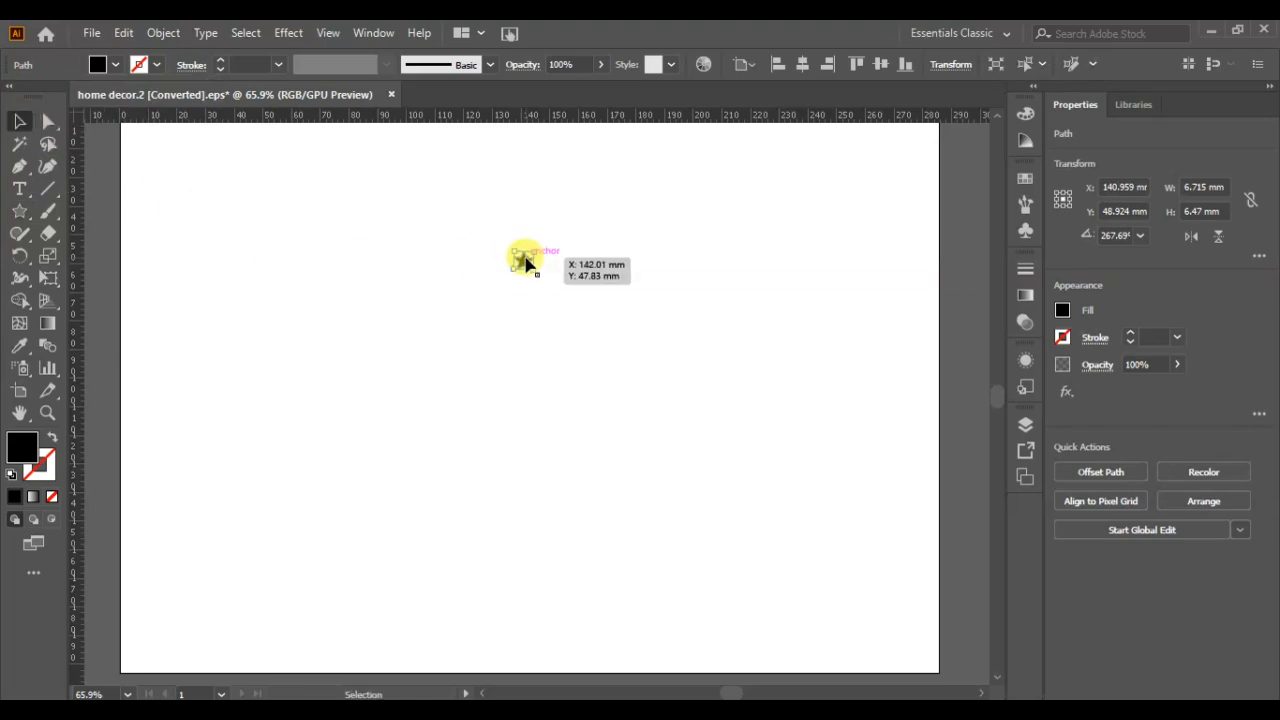
pyautogui.press('a')
pyautogui.hotkey('ctrl', '=')
pyautogui.hotkey('ctrl', '=')
pyautogui.hotkey('ctrl', '=')
pyautogui.hotkey('ctrl', '=')
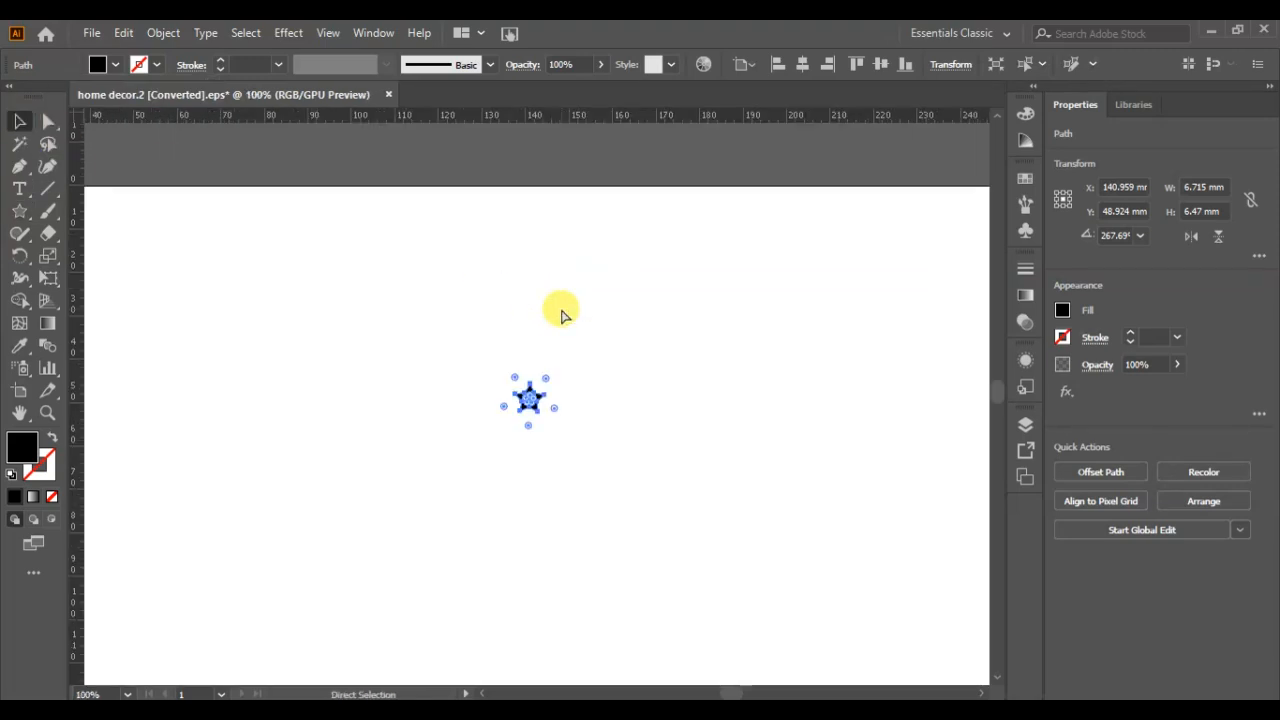
pyautogui.hotkey('ctrl', '=')
pyautogui.press('v')
pyautogui.moveTo(588, 462); pyautogui.dragTo(587, 454)
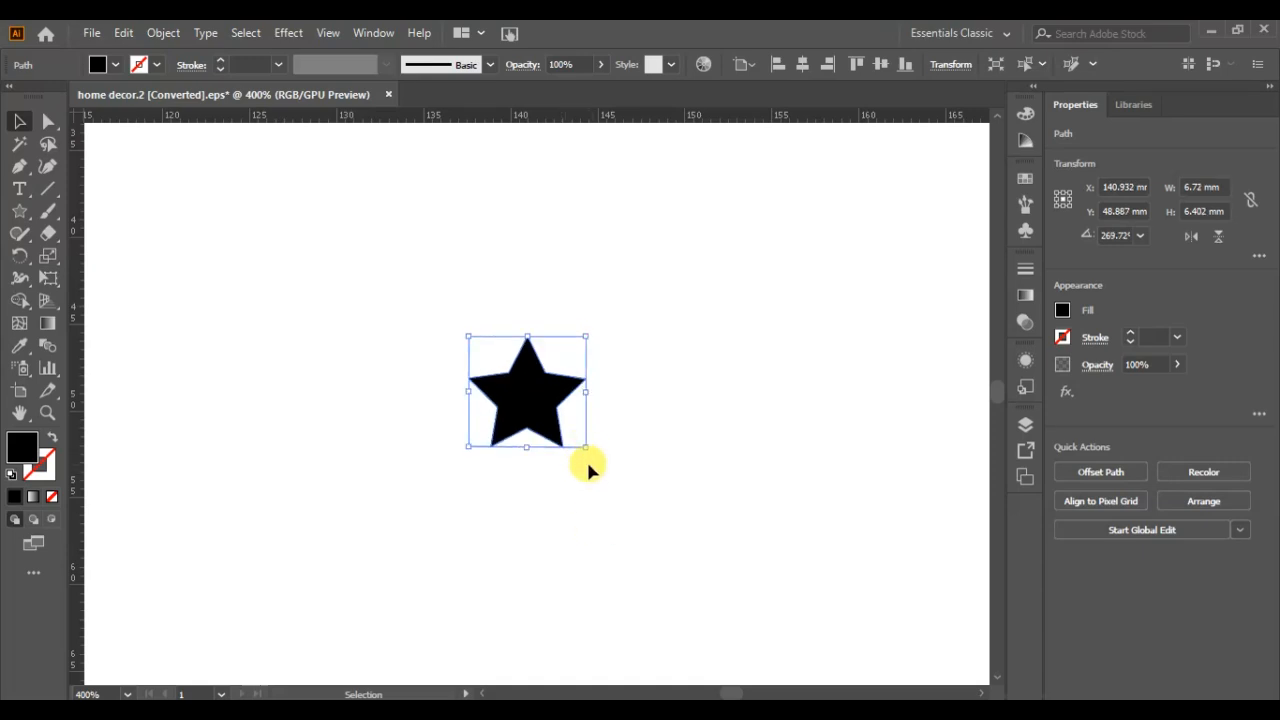
pyautogui.press('a')
pyautogui.hotkey('ctrl', '-')
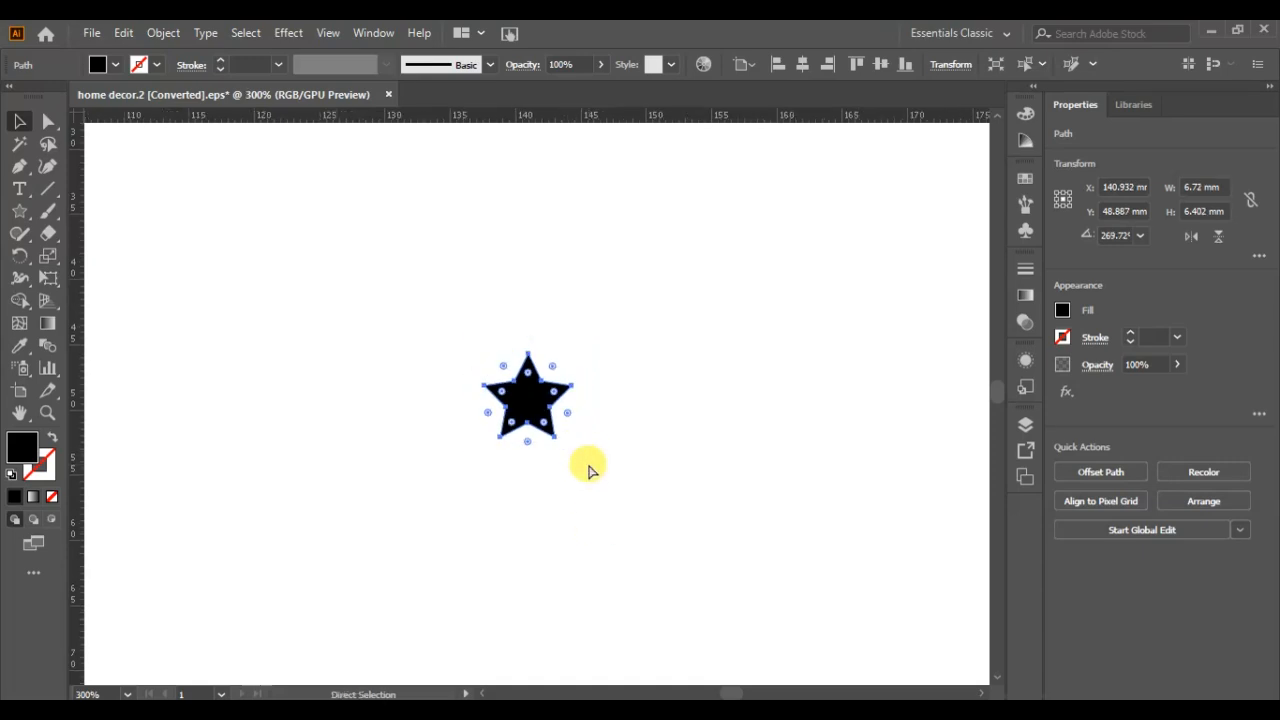
pyautogui.hotkey('ctrl', '0')
pyautogui.press('v')
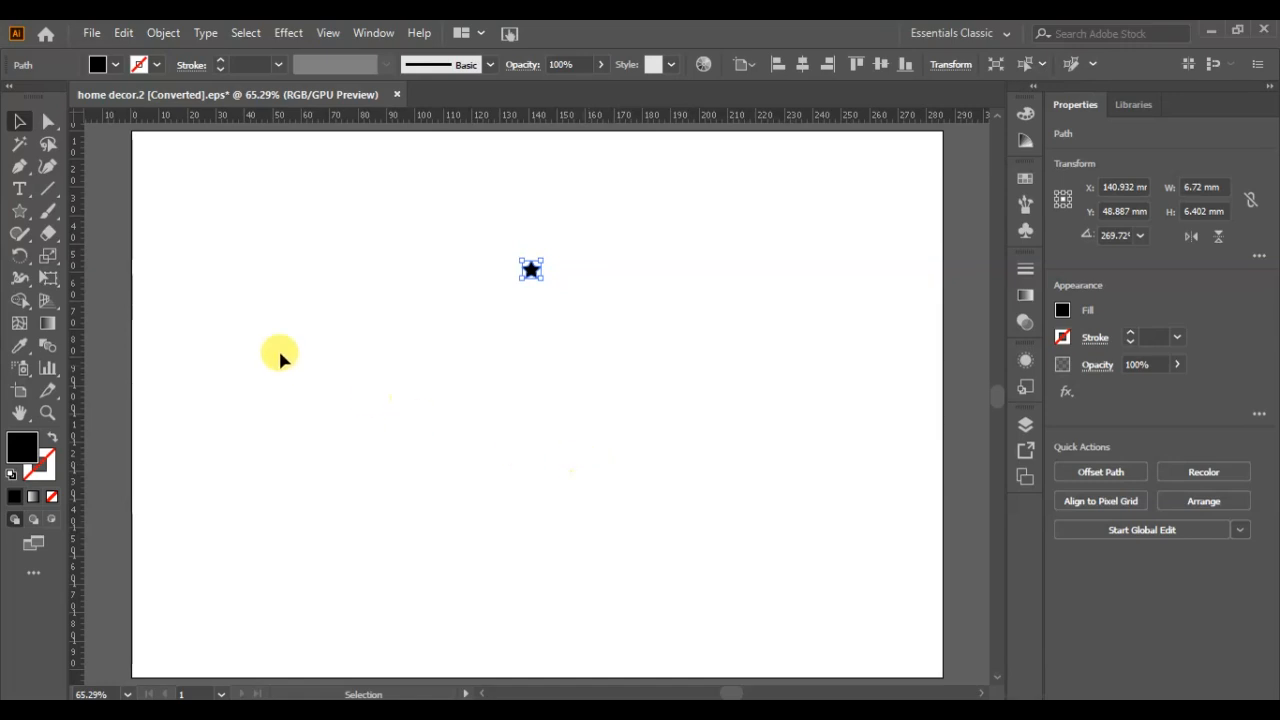
# Step: Create a rotated copy of the star directly beside it, pivoting about a point near the centre of the artboard
pyautogui.click(20, 255)
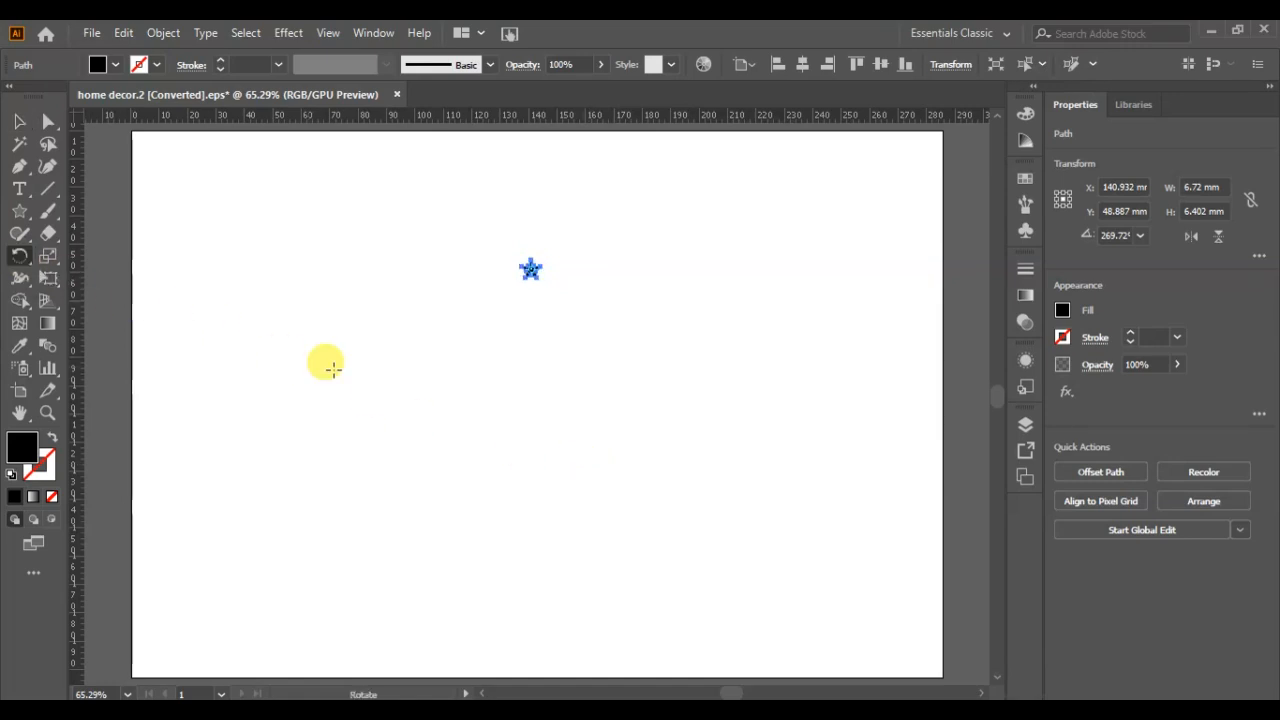
pyautogui.click(533, 421)
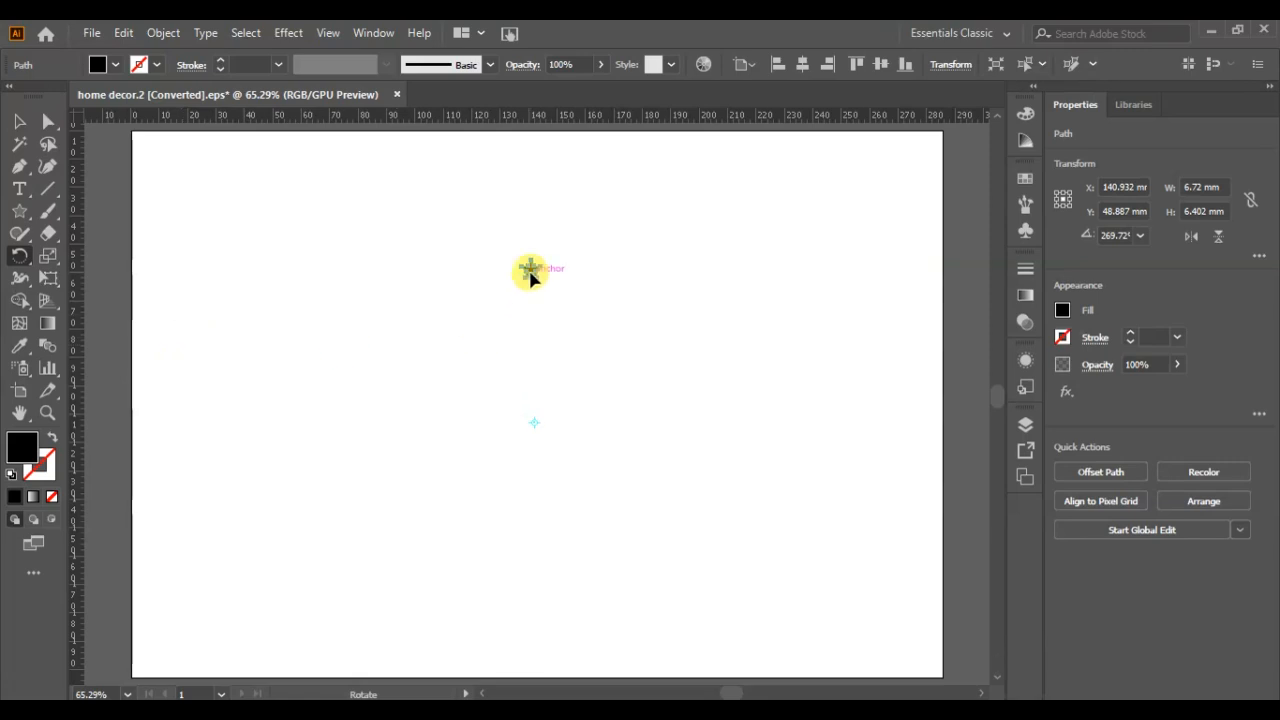
pyautogui.moveTo(533, 277); pyautogui.dragTo(551, 283)
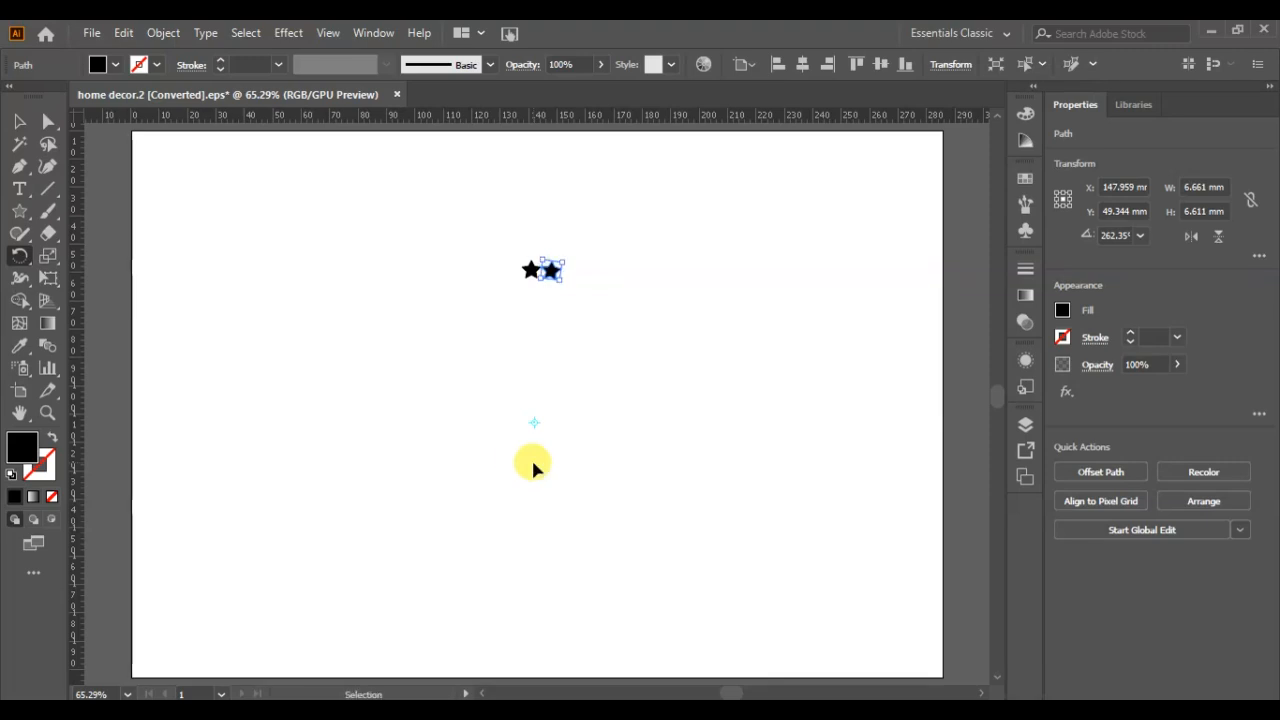
# Step: Repeat the rotated star copy until the stars form a complete ring
pyautogui.hotkey('ctrl', 'd')
pyautogui.hotkey('ctrl', 'd')
pyautogui.hotkey('ctrl', 'd')
pyautogui.hotkey('ctrl', 'd')
pyautogui.hotkey('ctrl', 'd')
pyautogui.hotkey('ctrl', 'd')
pyautogui.hotkey('ctrl', 'd')
pyautogui.hotkey('ctrl', 'd')
pyautogui.hotkey('ctrl', 'd')
pyautogui.hotkey('ctrl', 'd')
pyautogui.hotkey('ctrl', 'd')
pyautogui.hotkey('ctrl', 'd')
pyautogui.hotkey('ctrl', 'd')
pyautogui.hotkey('ctrl', 'd')
pyautogui.hotkey('ctrl', 'd')
pyautogui.hotkey('ctrl', 'd')
pyautogui.hotkey('ctrl', 'd')
pyautogui.hotkey('ctrl', 'd')
pyautogui.hotkey('ctrl', 'd')
pyautogui.hotkey('ctrl', 'd')
pyautogui.hotkey('ctrl', 'd')
pyautogui.hotkey('ctrl', 'd')
pyautogui.hotkey('ctrl', 'd')
# Step: Group all the stars of the ring into one object
pyautogui.click(19, 121)
pyautogui.moveTo(727, 257); pyautogui.dragTo(361, 583)
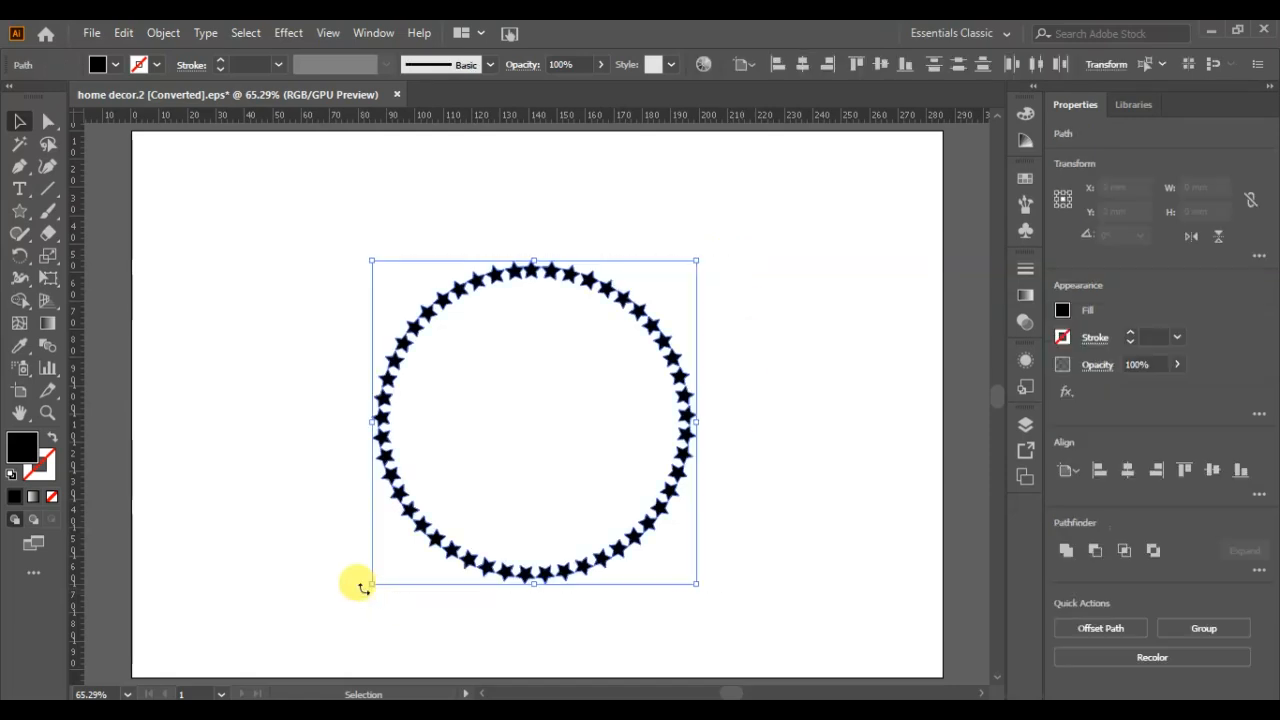
pyautogui.click(1180, 624)
pyautogui.click(805, 512)
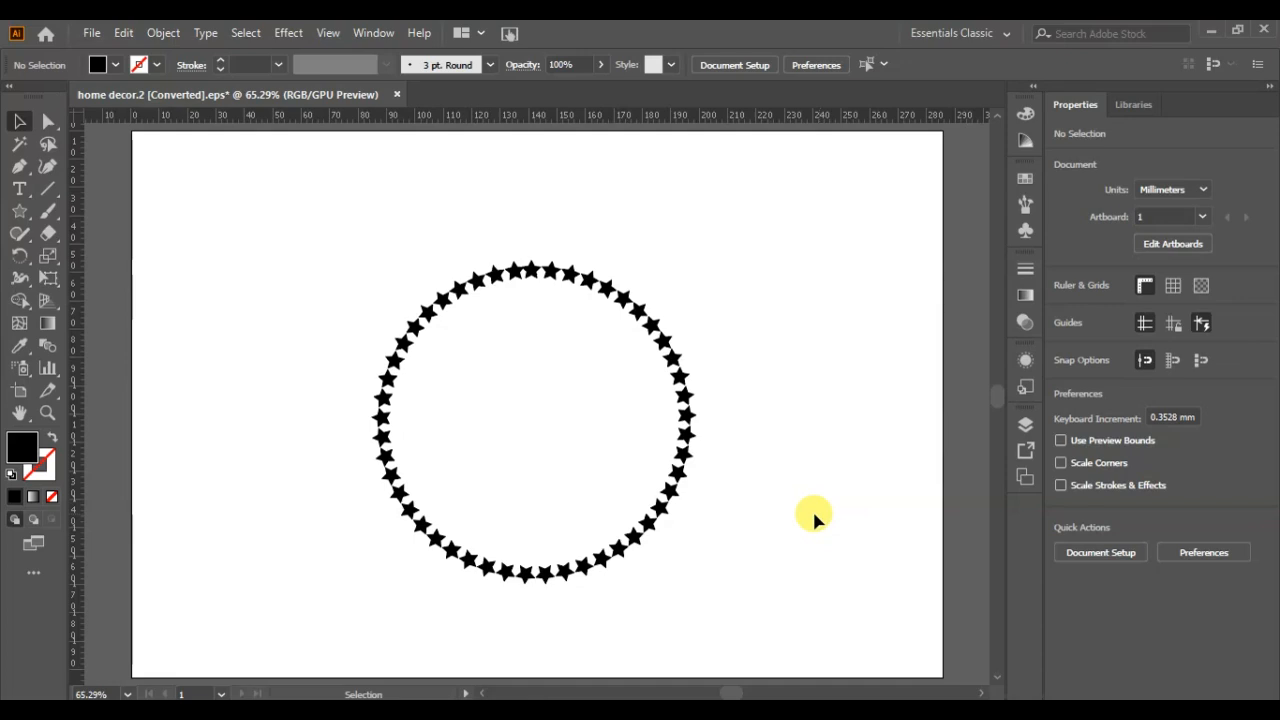
# Step: Draw a black circle about 19 mm in diameter from the centre of the star ring
pyautogui.click(660, 516)
pyautogui.moveTo(19, 211); pyautogui.dragTo(65, 256)
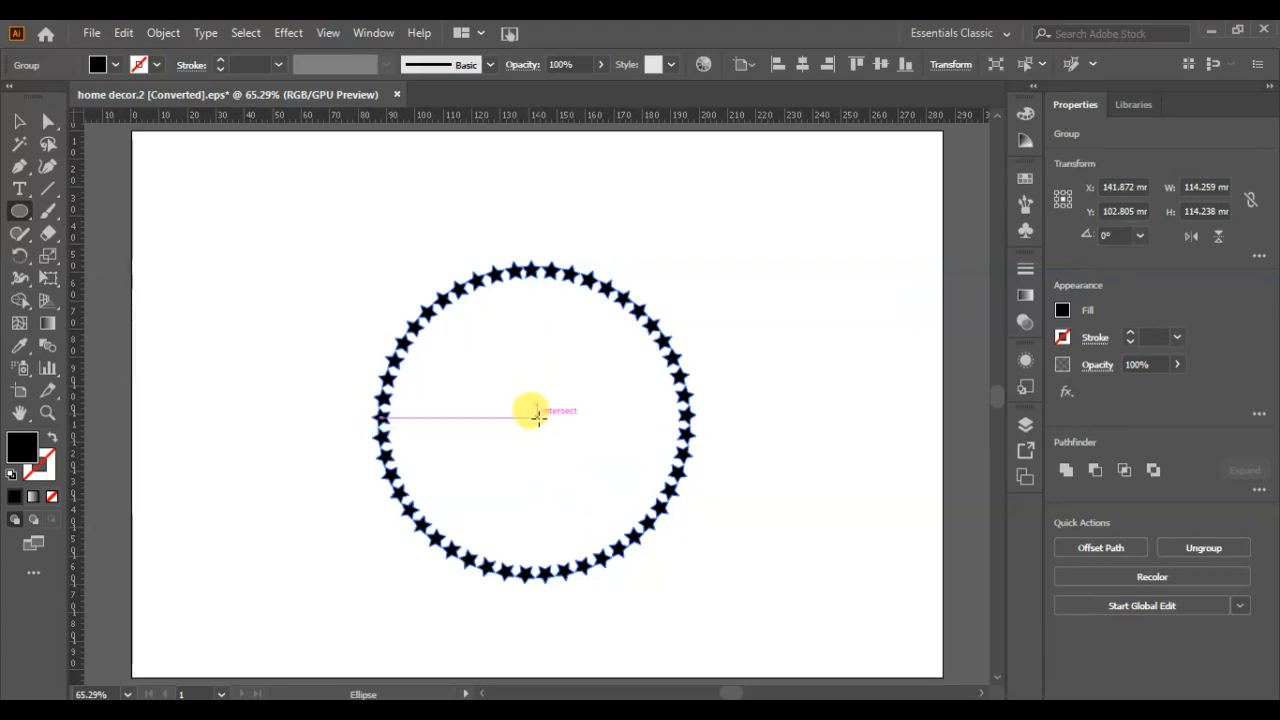
pyautogui.moveTo(535, 416); pyautogui.dragTo(563, 445)
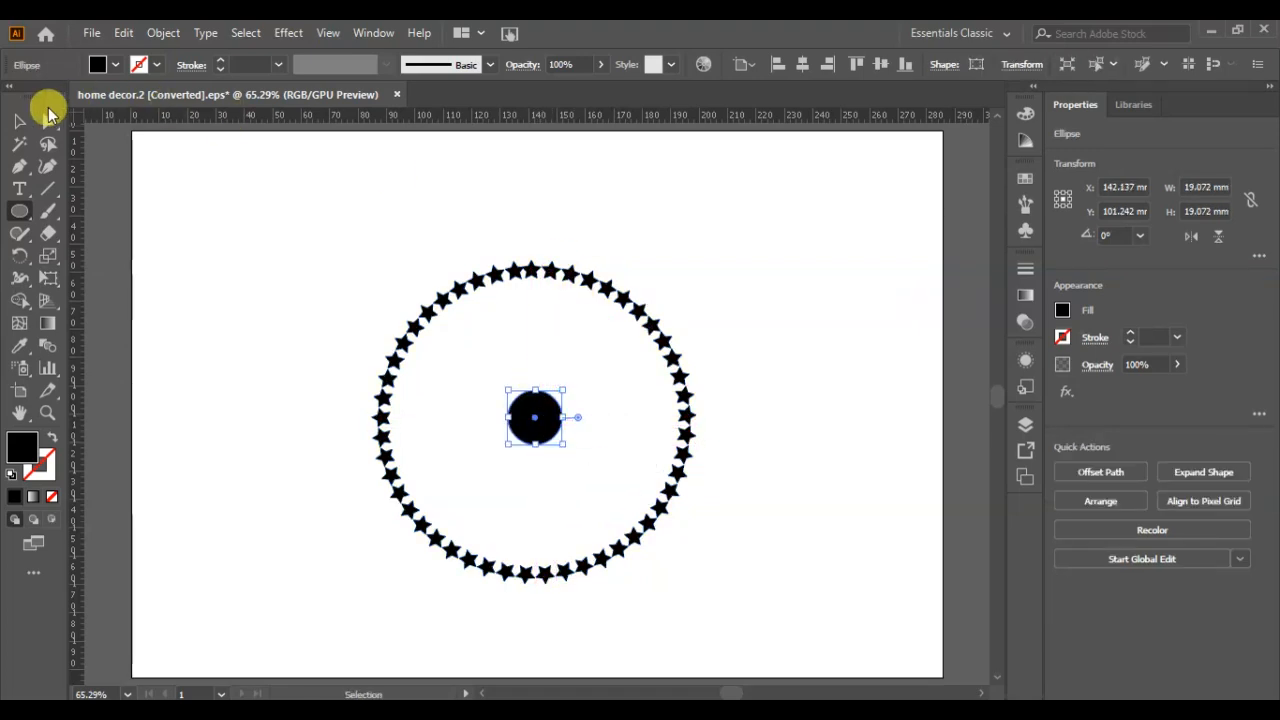
# Step: Align the circle and the star ring on their horizontal and vertical centres
pyautogui.click(20, 121)
pyautogui.moveTo(724, 226); pyautogui.dragTo(342, 591)
pyautogui.click(1127, 474)
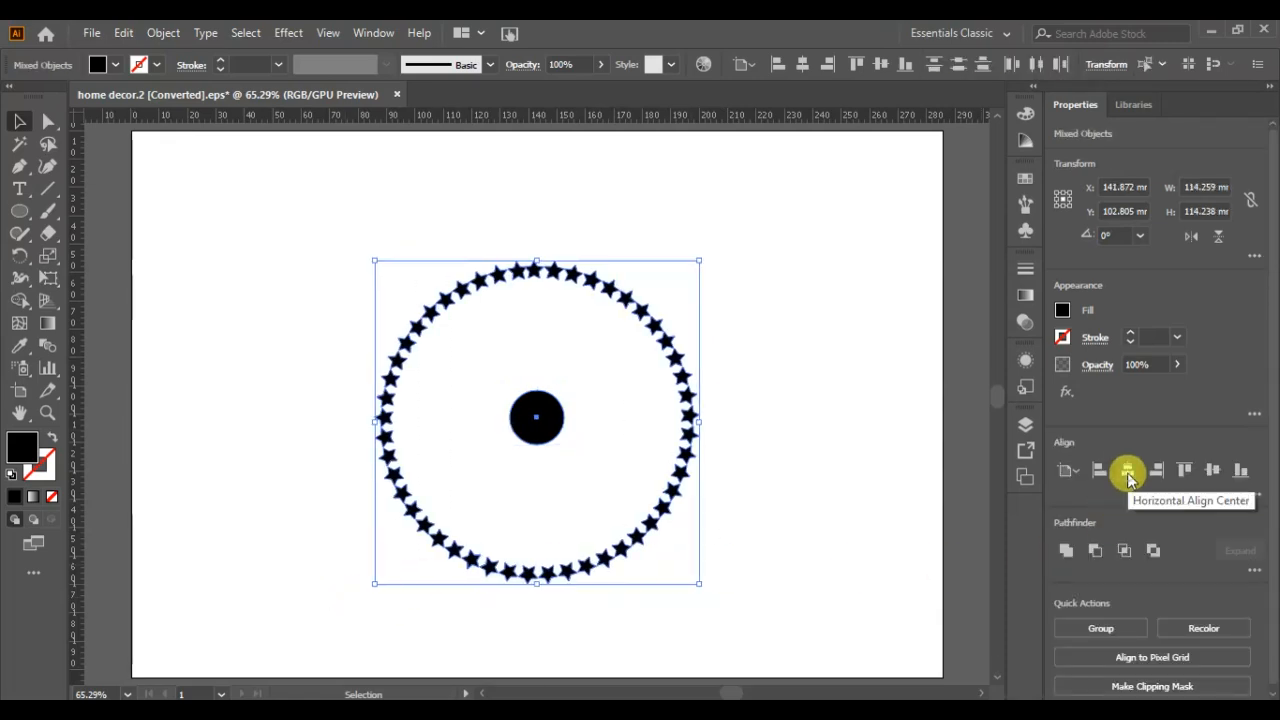
pyautogui.click(1212, 470)
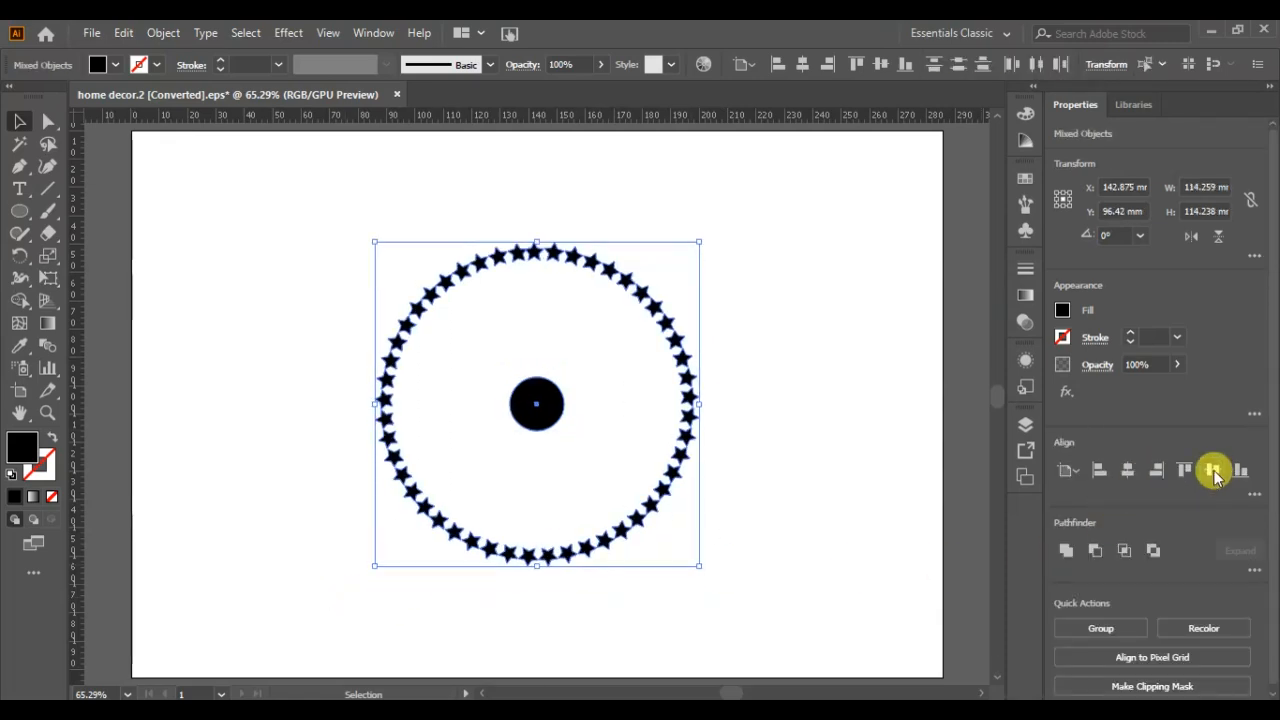
pyautogui.click(823, 457)
# Step: Swap the circle's fill and stroke, and enlarge it from its centre to about 114 mm around the star ring
pyautogui.click(529, 400)
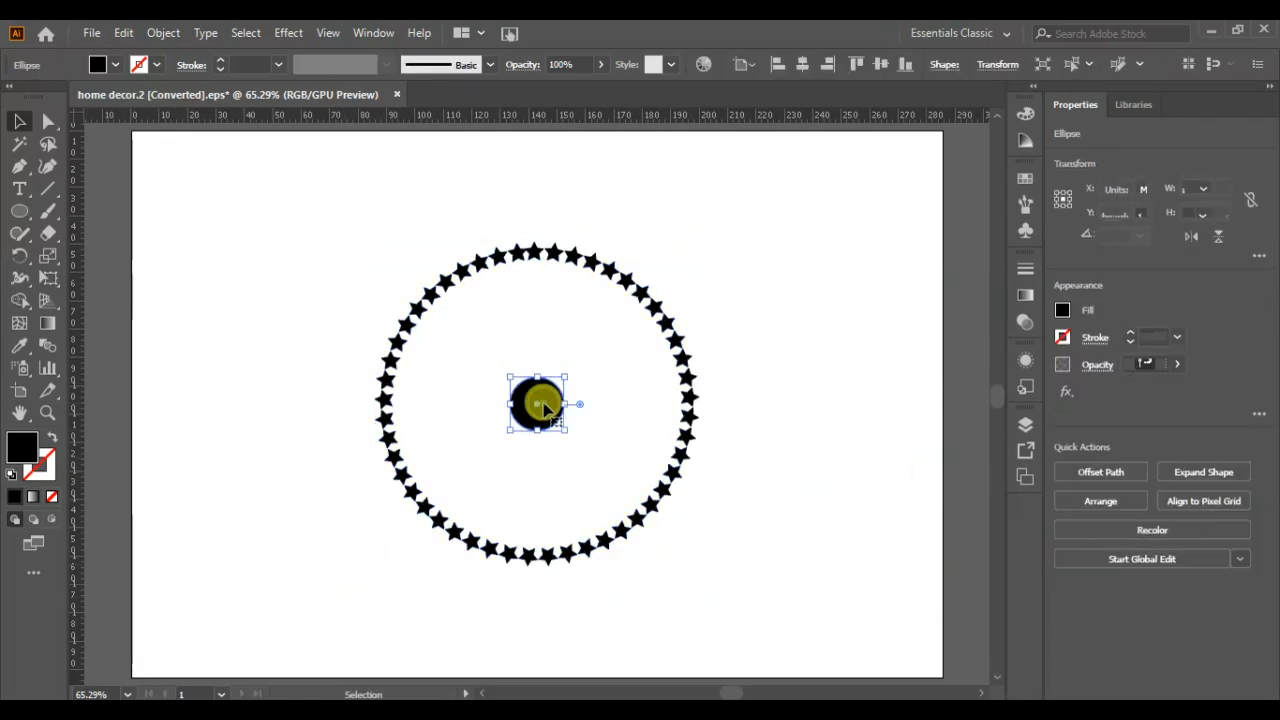
pyautogui.click(50, 436)
pyautogui.moveTo(566, 430); pyautogui.dragTo(699, 565)
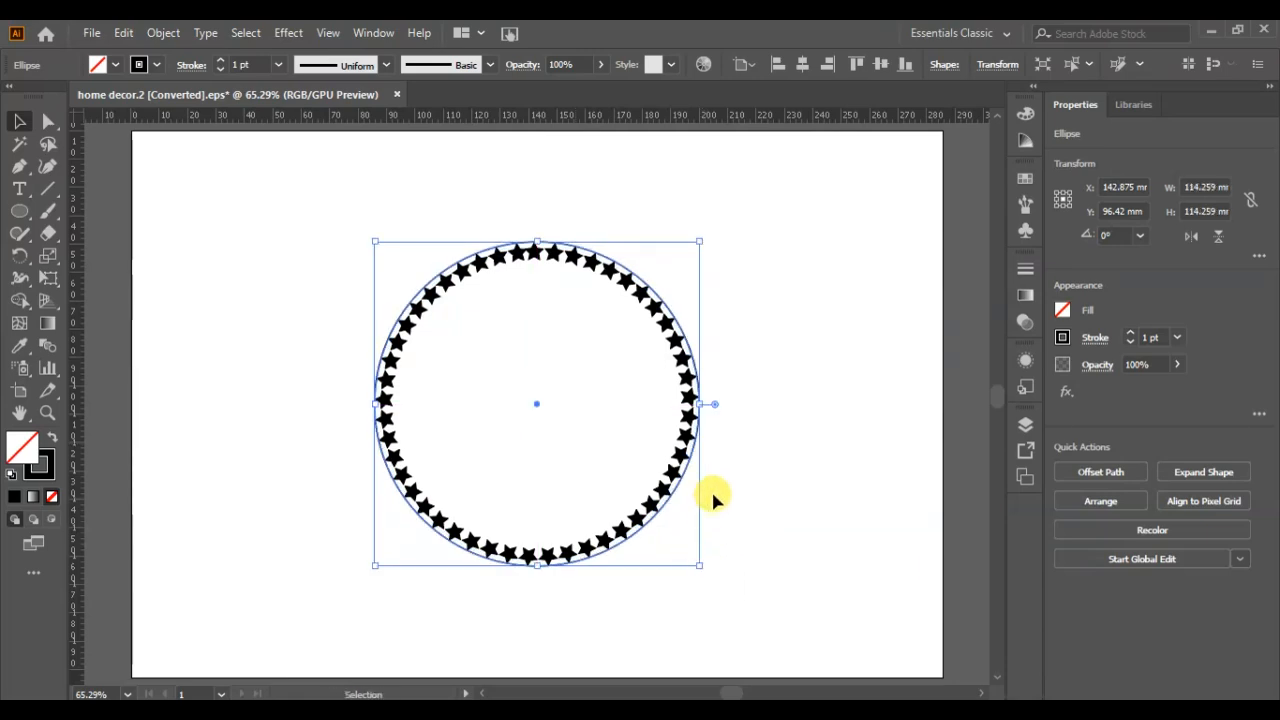
# Step: Set the stroke weight of the outer circle to 5 pt
pyautogui.click(221, 64)
pyautogui.click(221, 64)
pyautogui.click(221, 64)
pyautogui.click(221, 64)
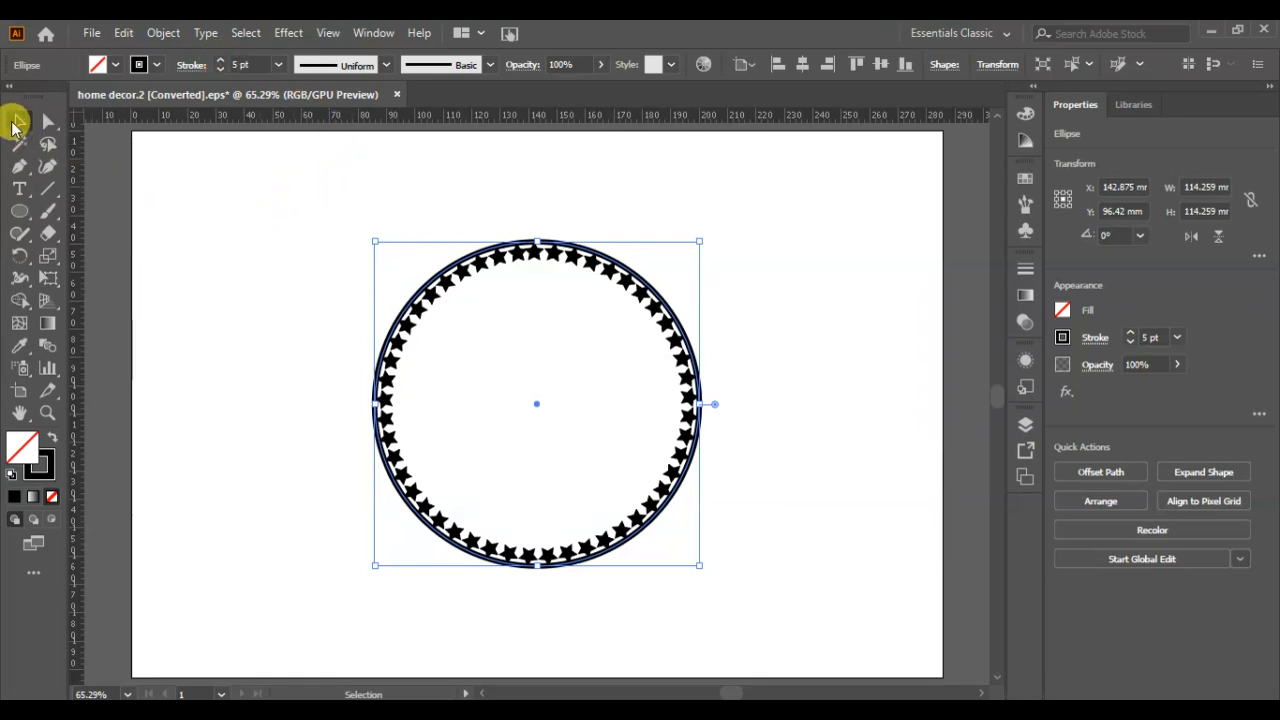
# Step: Shrink the circle about its centre to about 112 mm so that its outline overlaps the outer points of the stars
pyautogui.click(250, 320)
pyautogui.click(380, 408)
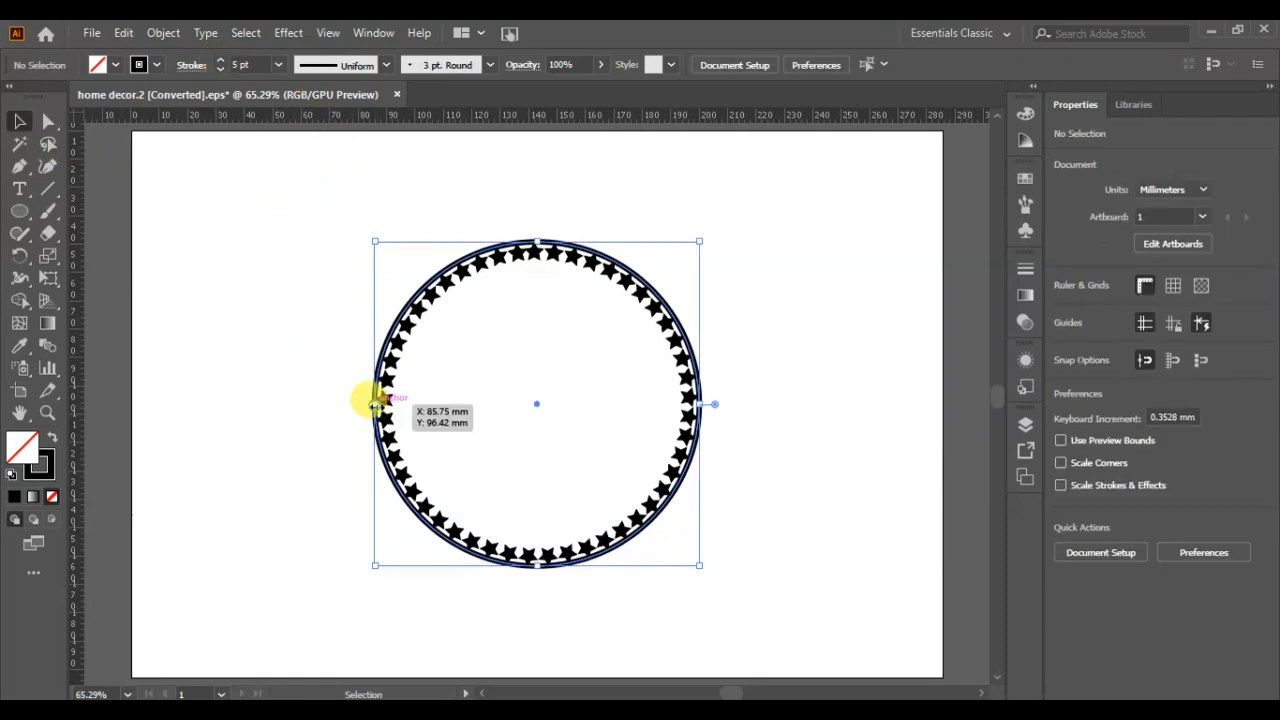
pyautogui.moveTo(698, 565)
pyautogui.mouseDown()
pyautogui.moveTo(694, 550)
pyautogui.moveTo(705, 562)
pyautogui.mouseUp()
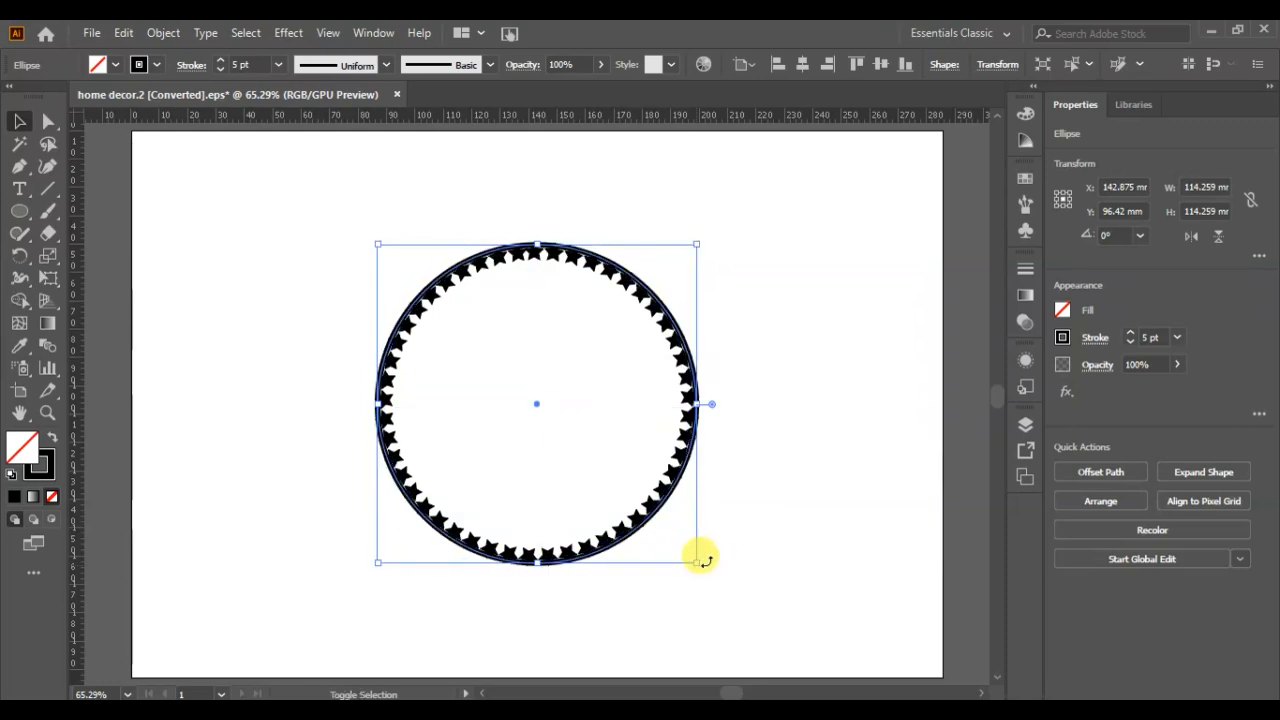
# Step: Expand the circle's stroke into a shape with the Fill option turned off
pyautogui.click(275, 388)
pyautogui.click(391, 469)
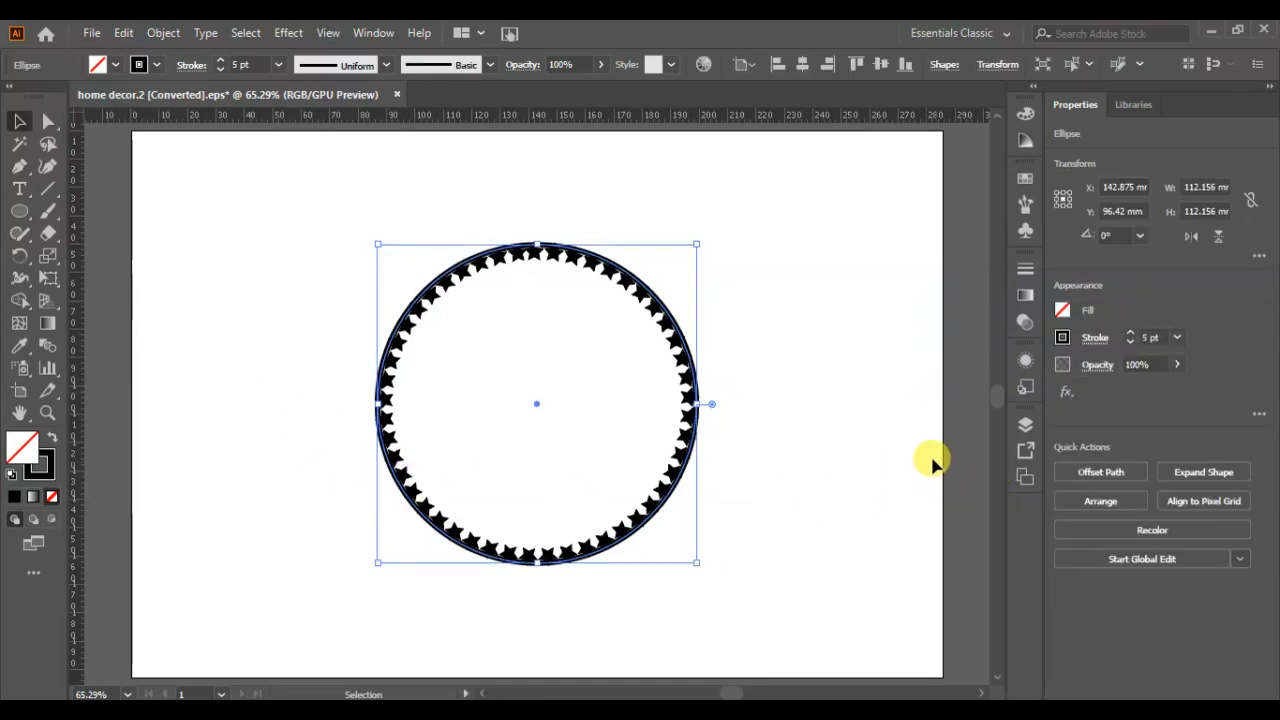
pyautogui.click(163, 33)
pyautogui.click(251, 248)
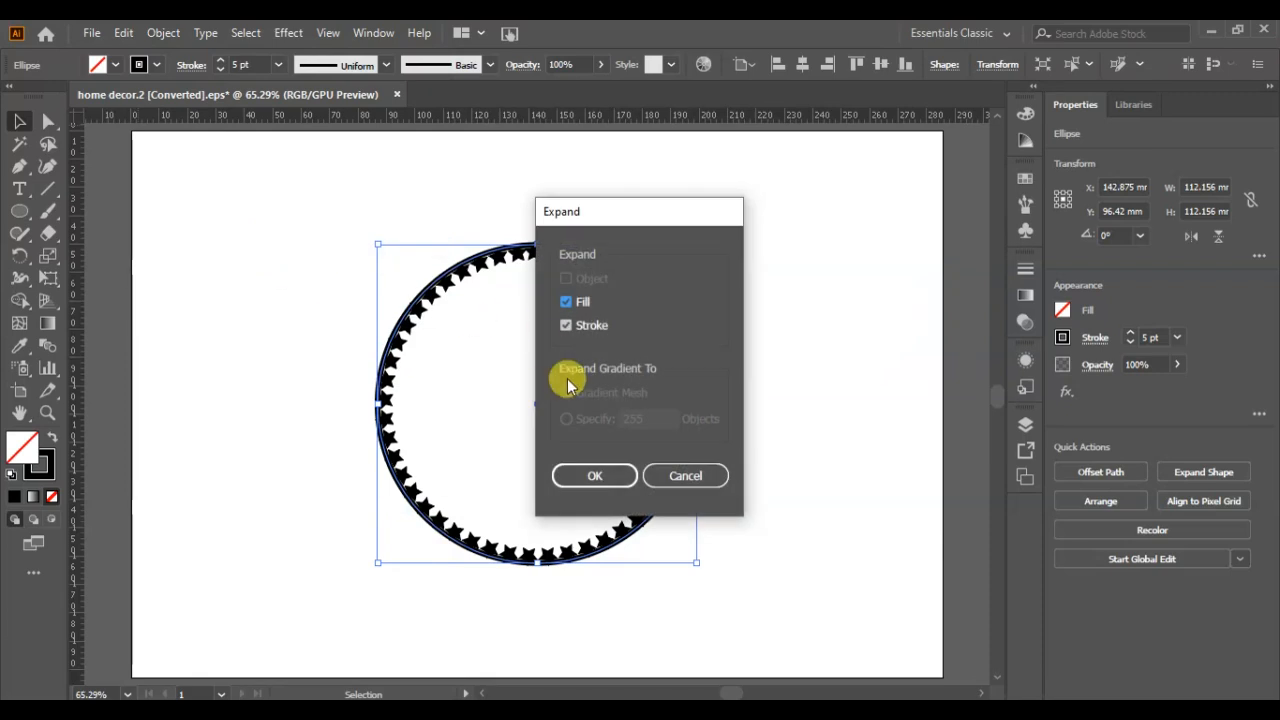
pyautogui.click(590, 473)
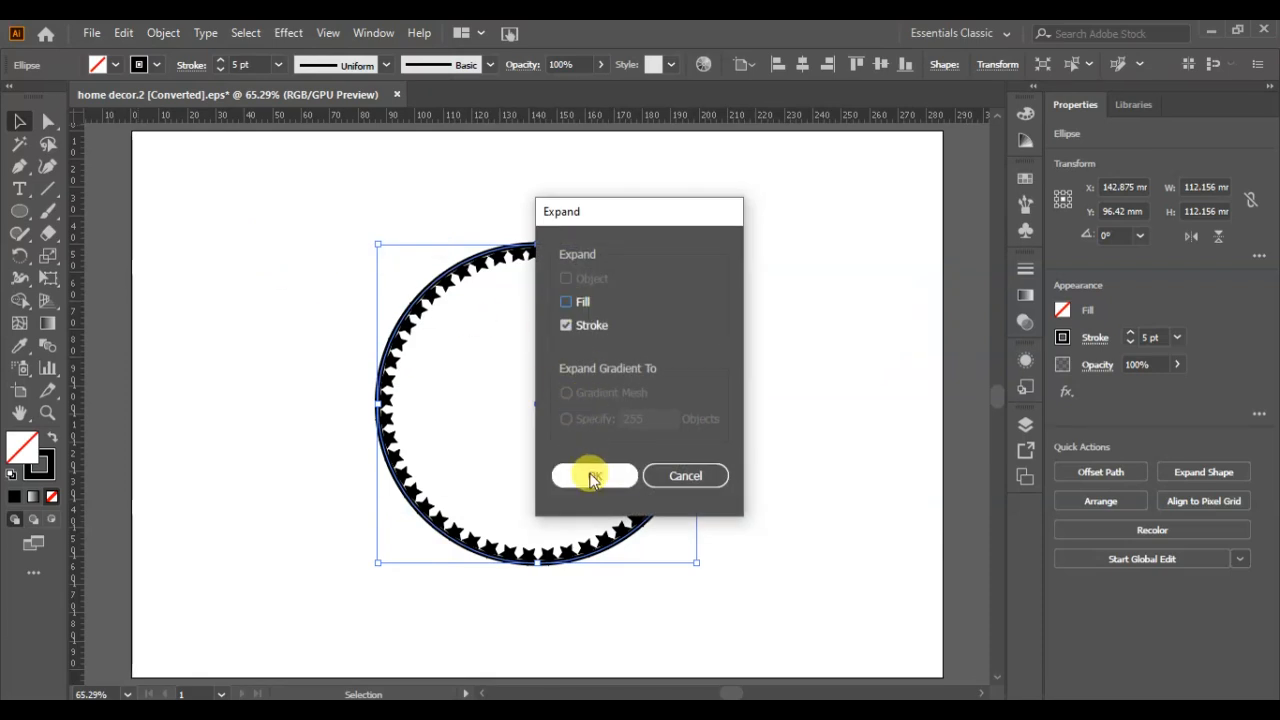
# Step: Unite the expanded circle and the star ring into one shape
pyautogui.click(767, 470)
pyautogui.moveTo(743, 305); pyautogui.dragTo(345, 527)
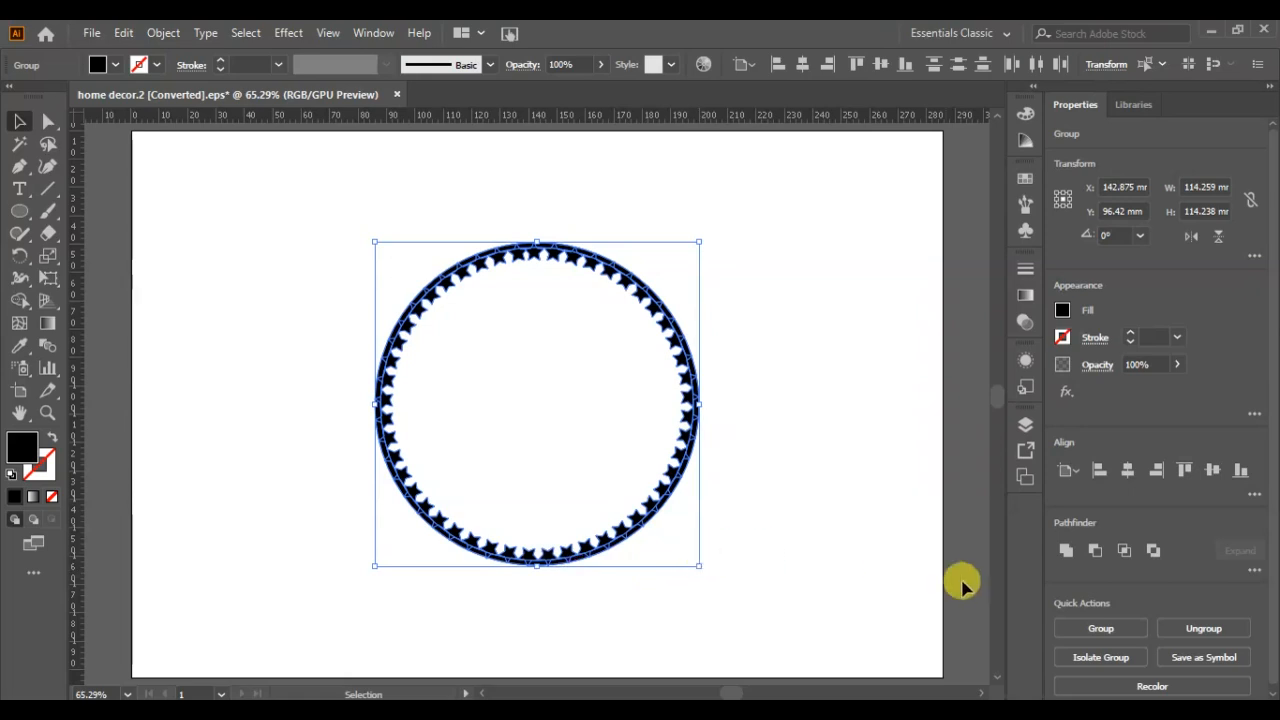
pyautogui.click(1066, 550)
pyautogui.click(888, 530)
# Step: Draw a circle from the ring's centre, give it a black stroke without fill, and enlarge it to about 114 mm
pyautogui.moveTo(19, 208); pyautogui.dragTo(72, 263)
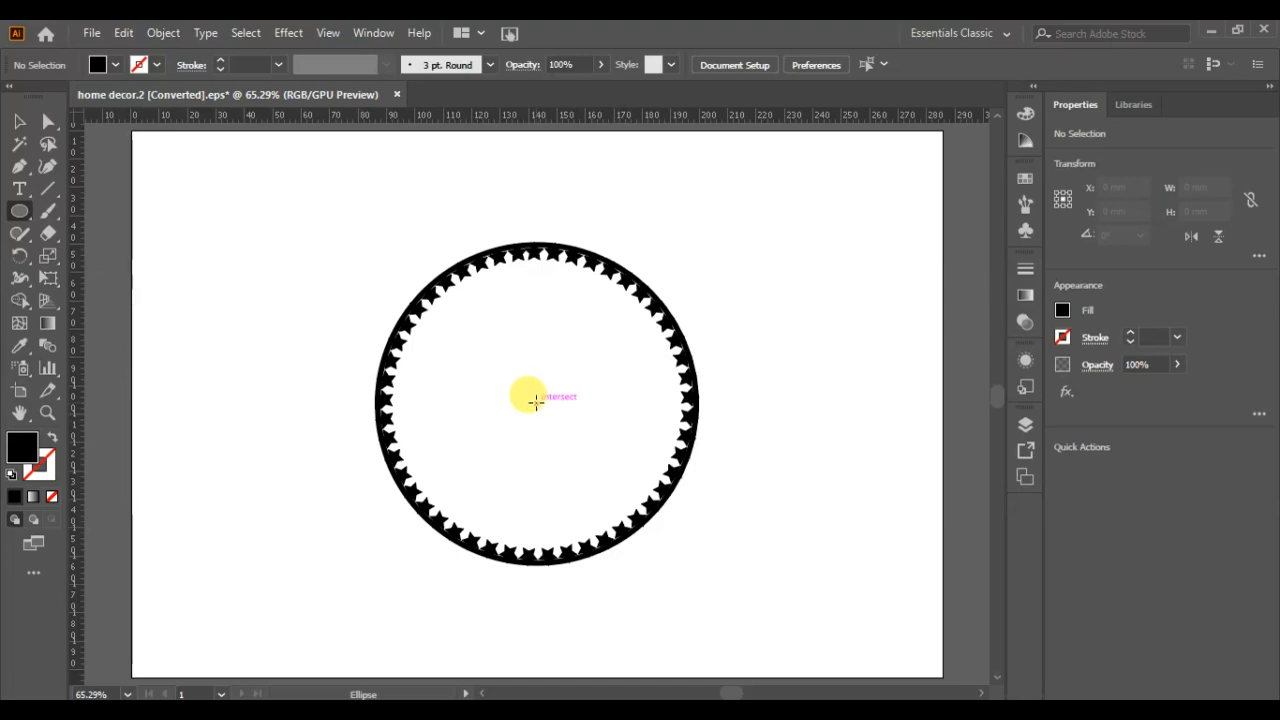
pyautogui.moveTo(537, 401); pyautogui.dragTo(570, 437)
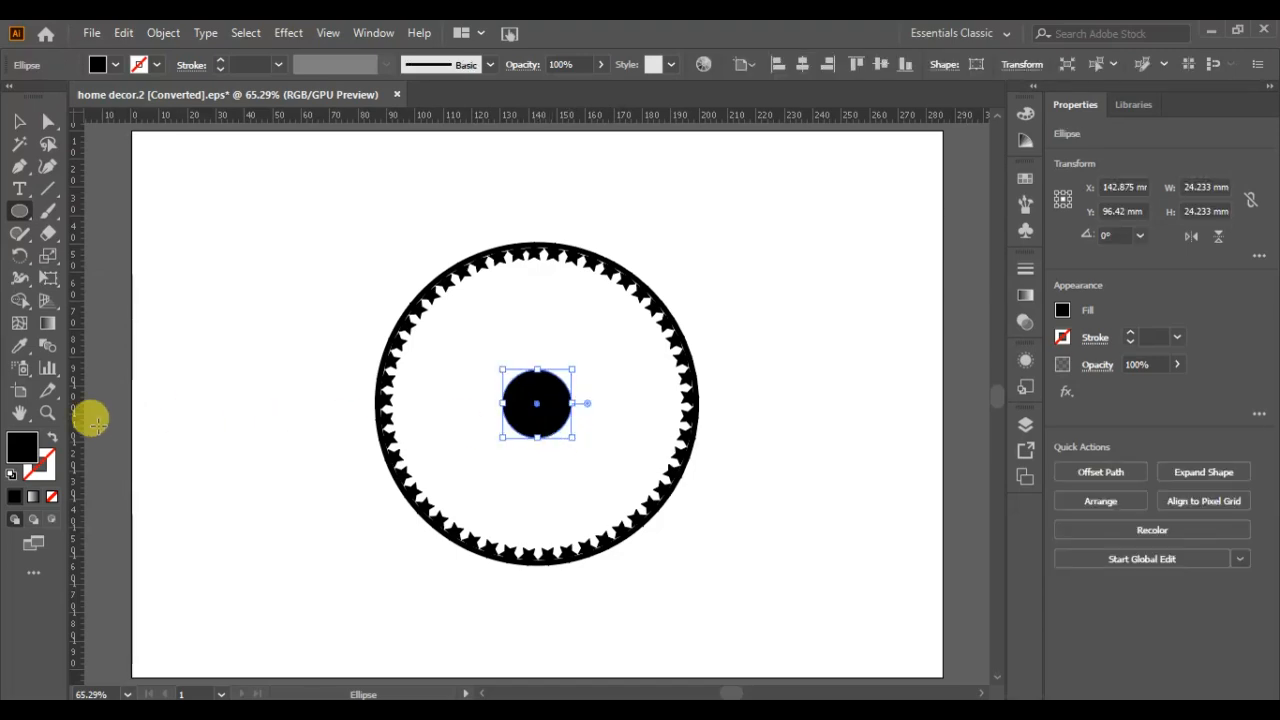
pyautogui.click(51, 437)
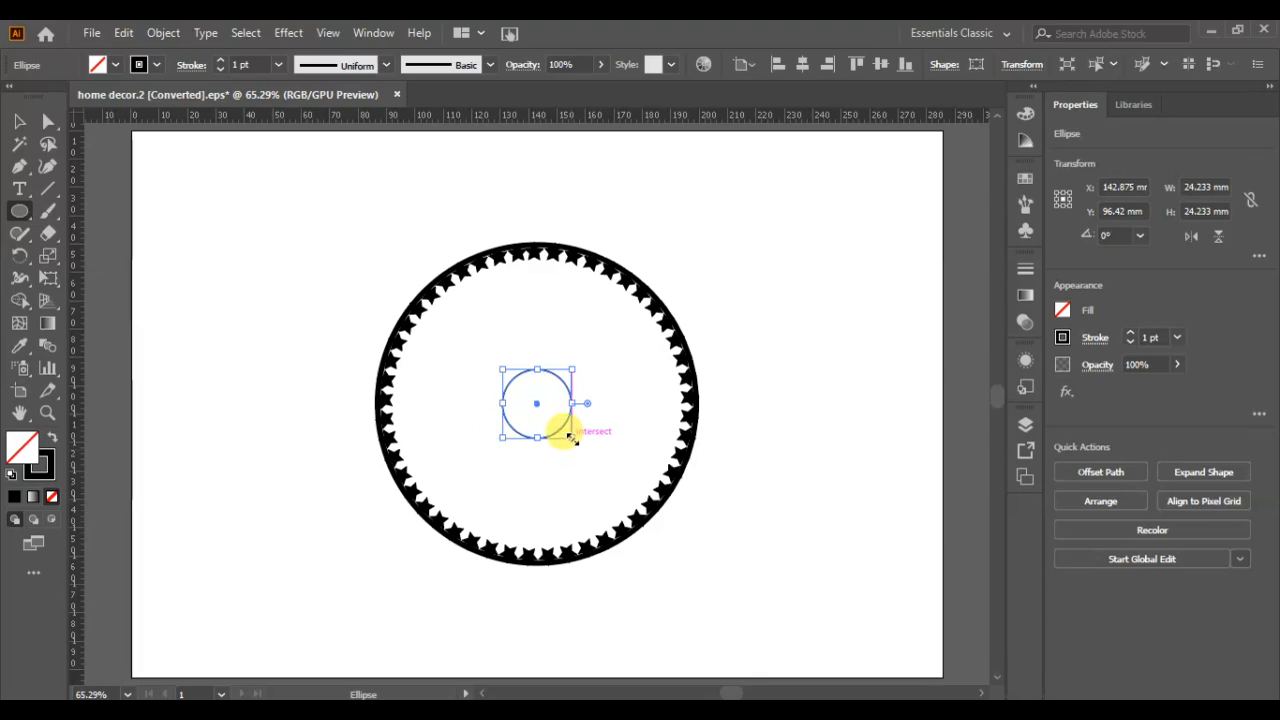
pyautogui.moveTo(571, 438); pyautogui.dragTo(691, 580)
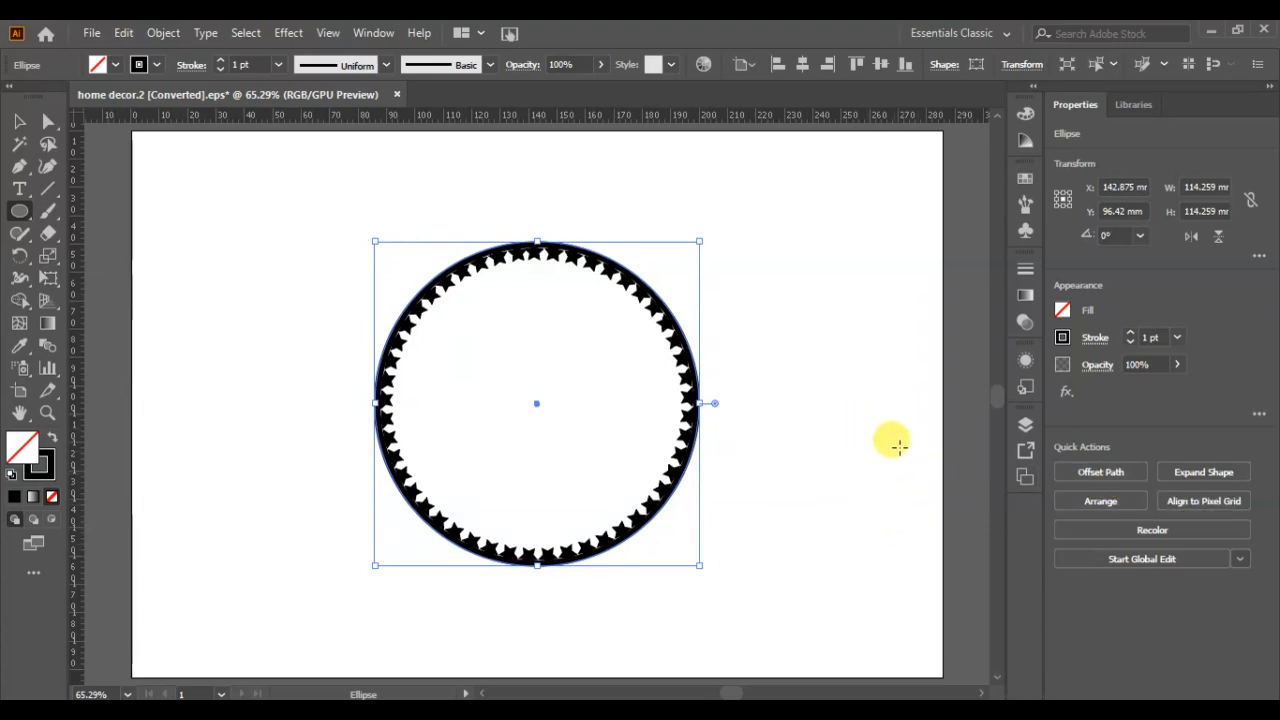
# Step: Set the stroke weight of the new circle to 6 pt
pyautogui.click(1130, 333)
pyautogui.click(1130, 333)
pyautogui.click(1130, 333)
pyautogui.click(1130, 333)
pyautogui.click(1130, 333)
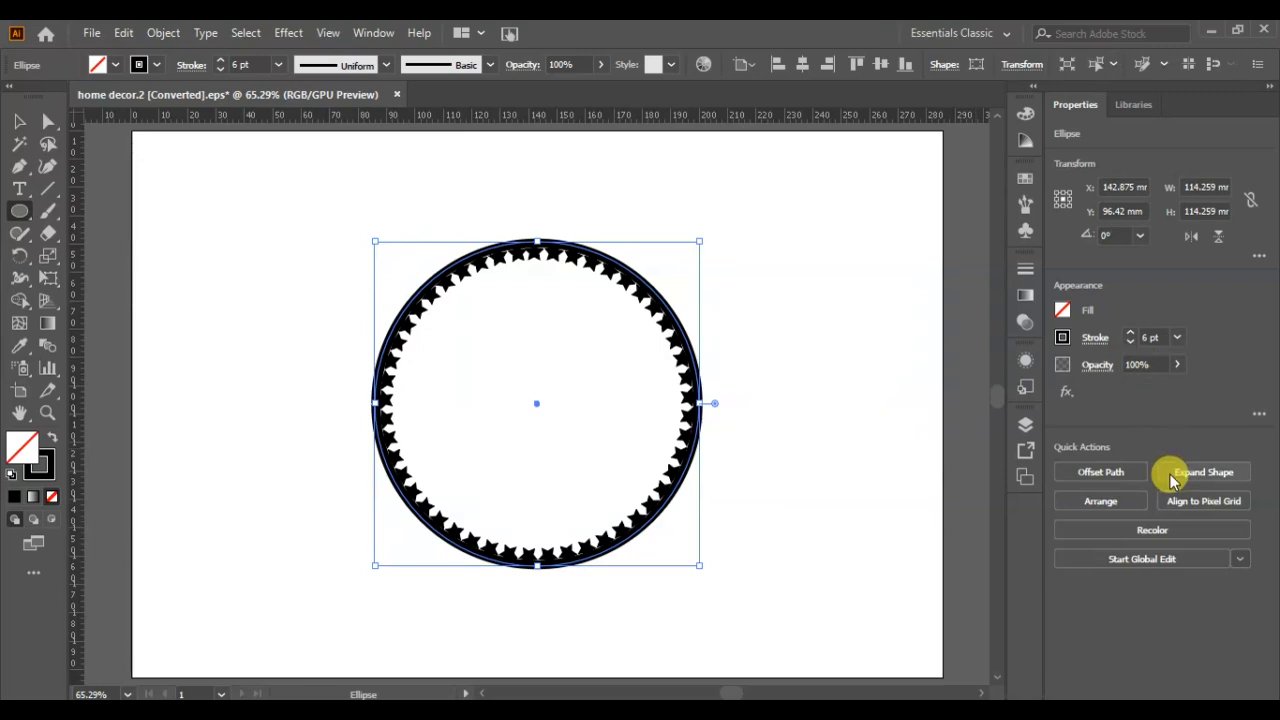
# Step: Offset the 6 pt circle outward by 3.5278 mm with Miter joins and a miter limit of 4
pyautogui.click(1100, 471)
pyautogui.click(777, 410)
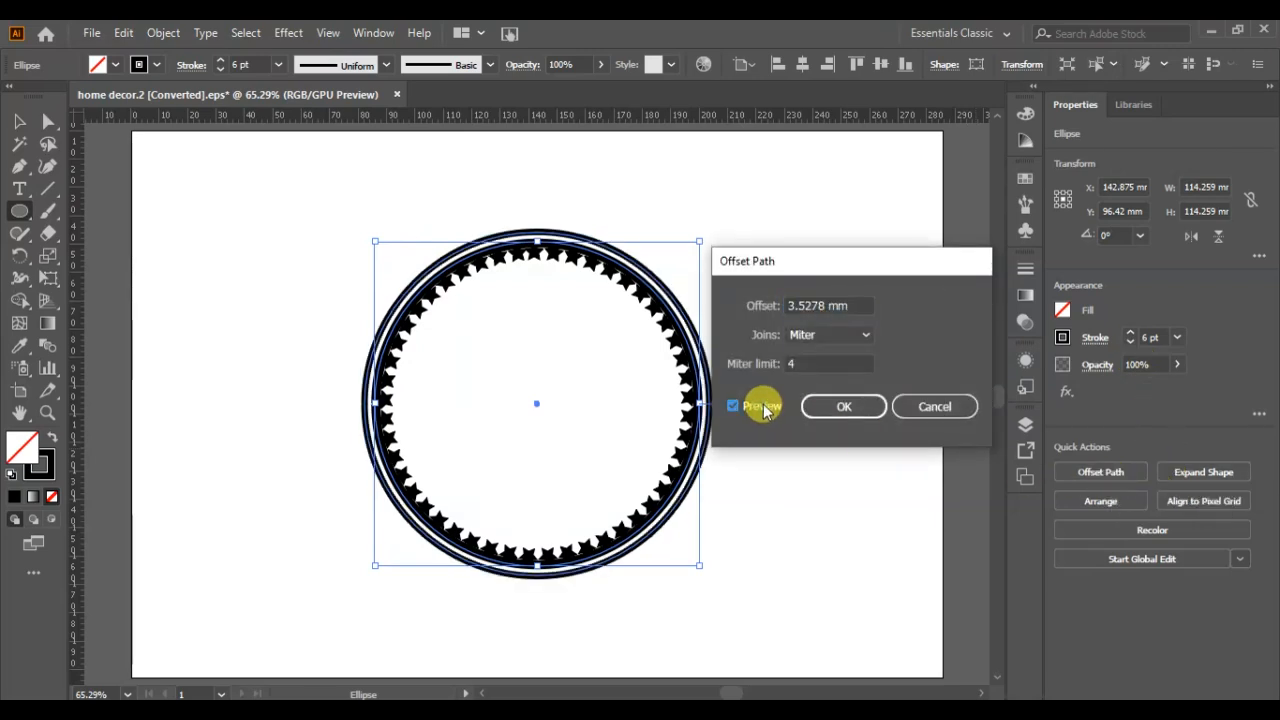
pyautogui.click(829, 406)
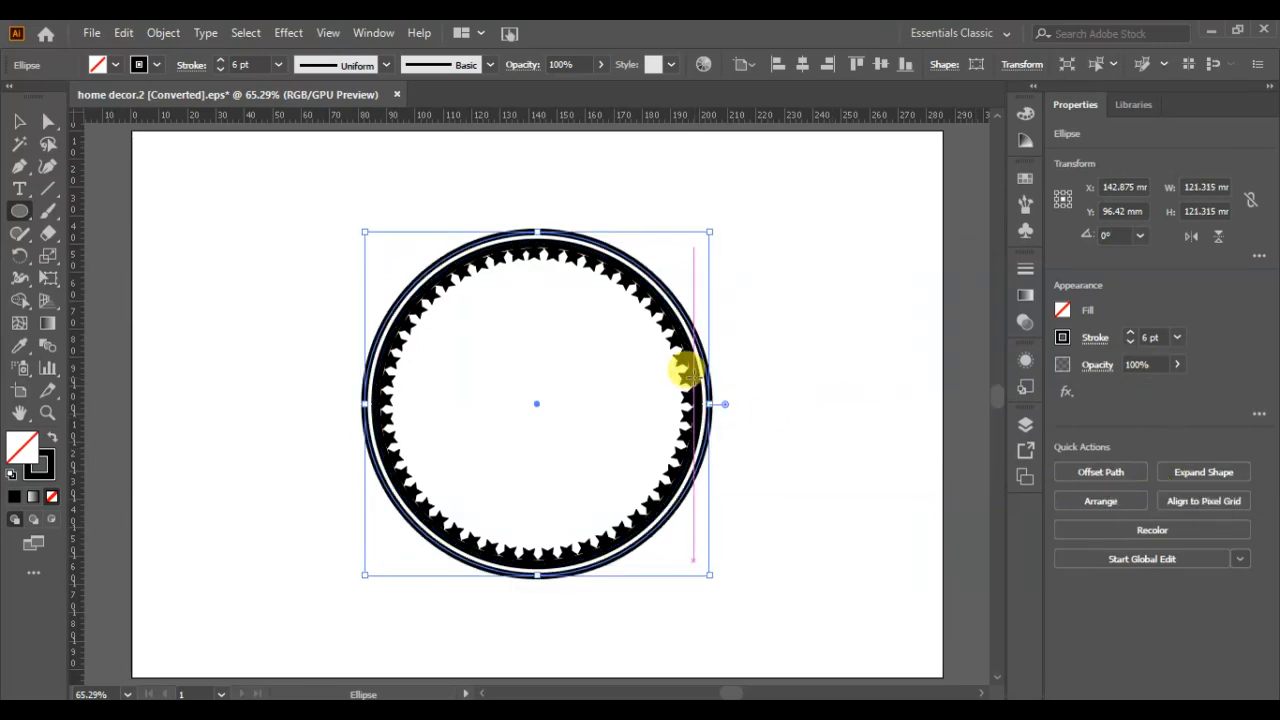
# Step: Expand only the stroke of the inner 6 pt circle around the star ring, leaving the fill option off
pyautogui.click(22, 120)
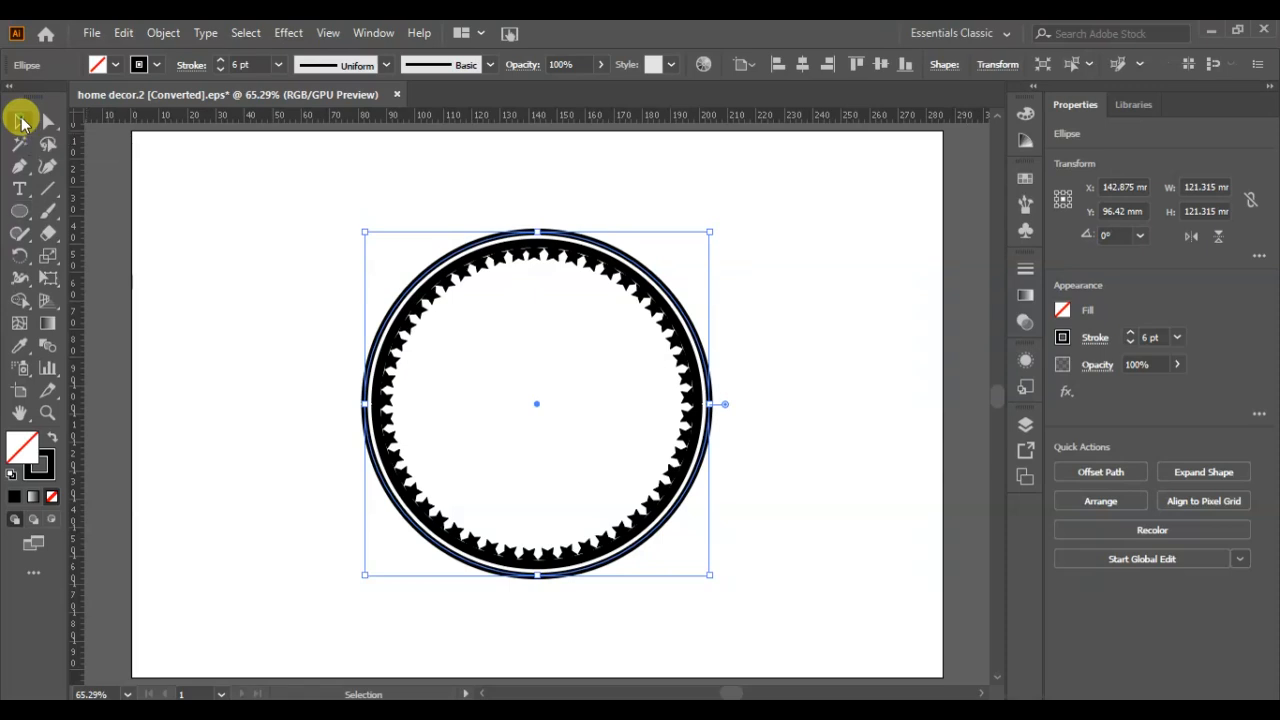
pyautogui.click(165, 208)
pyautogui.doubleClick(437, 285)
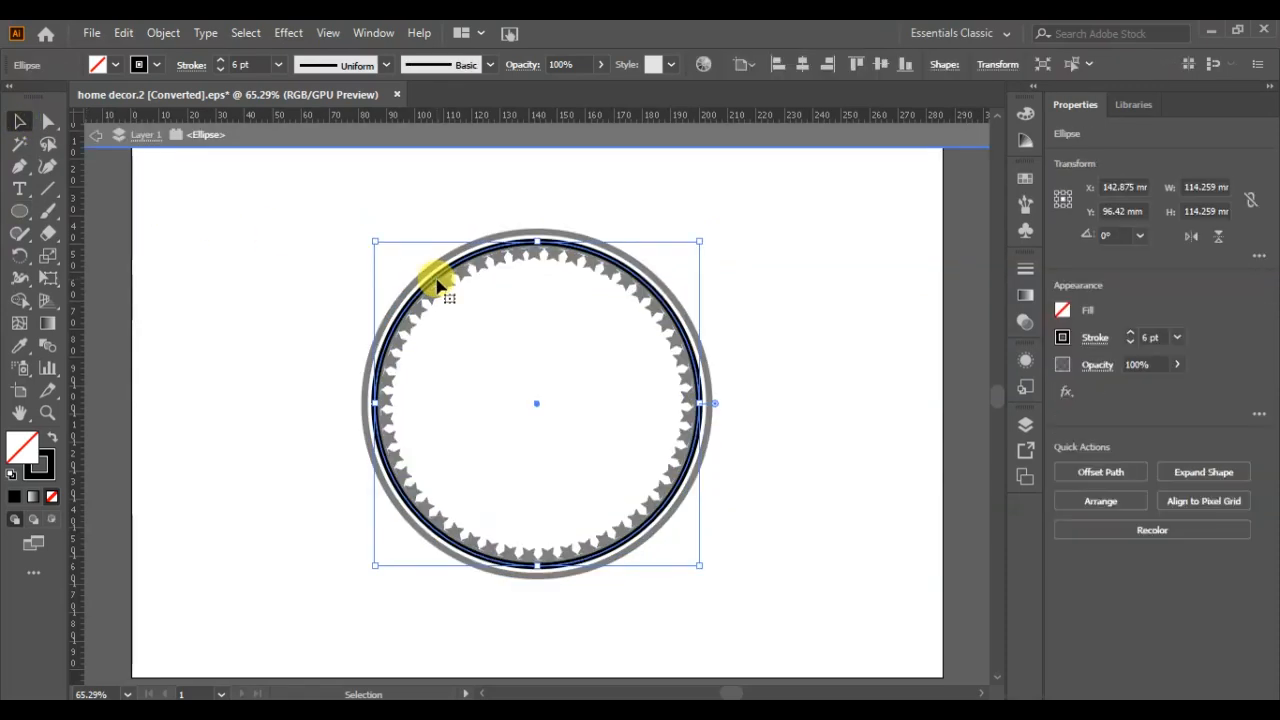
pyautogui.click(93, 134)
pyautogui.click(371, 409)
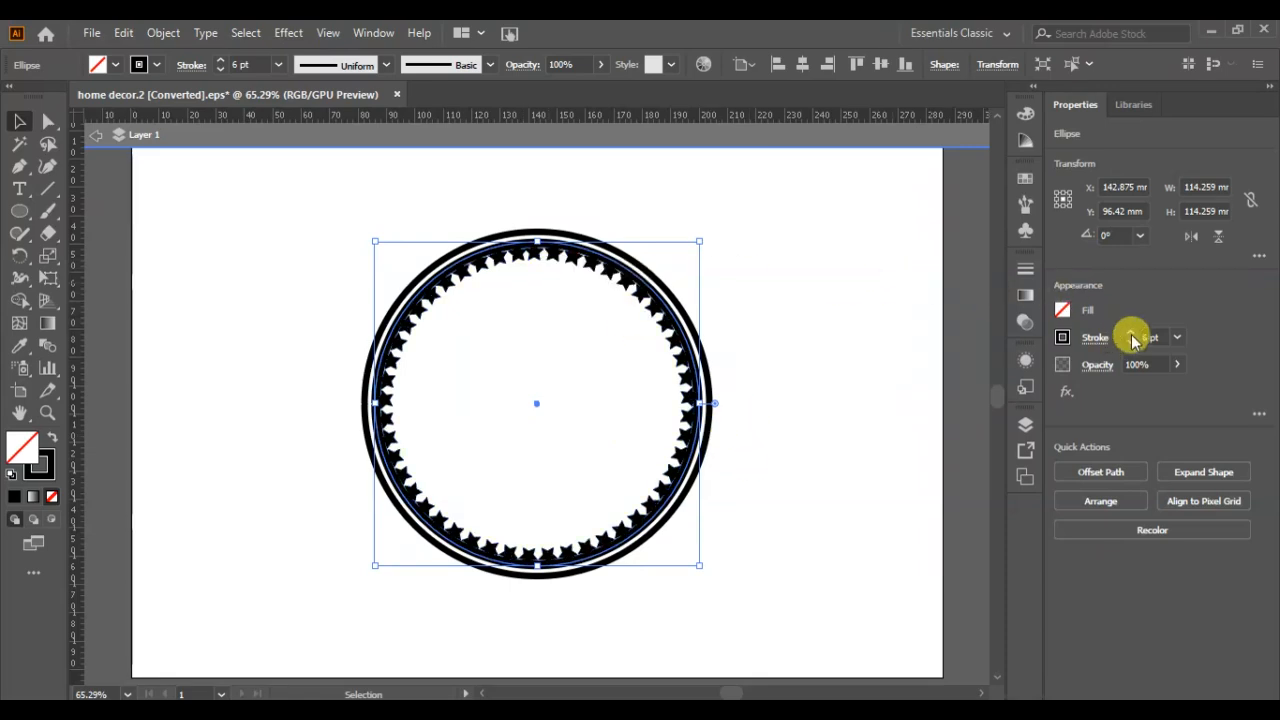
pyautogui.click(94, 134)
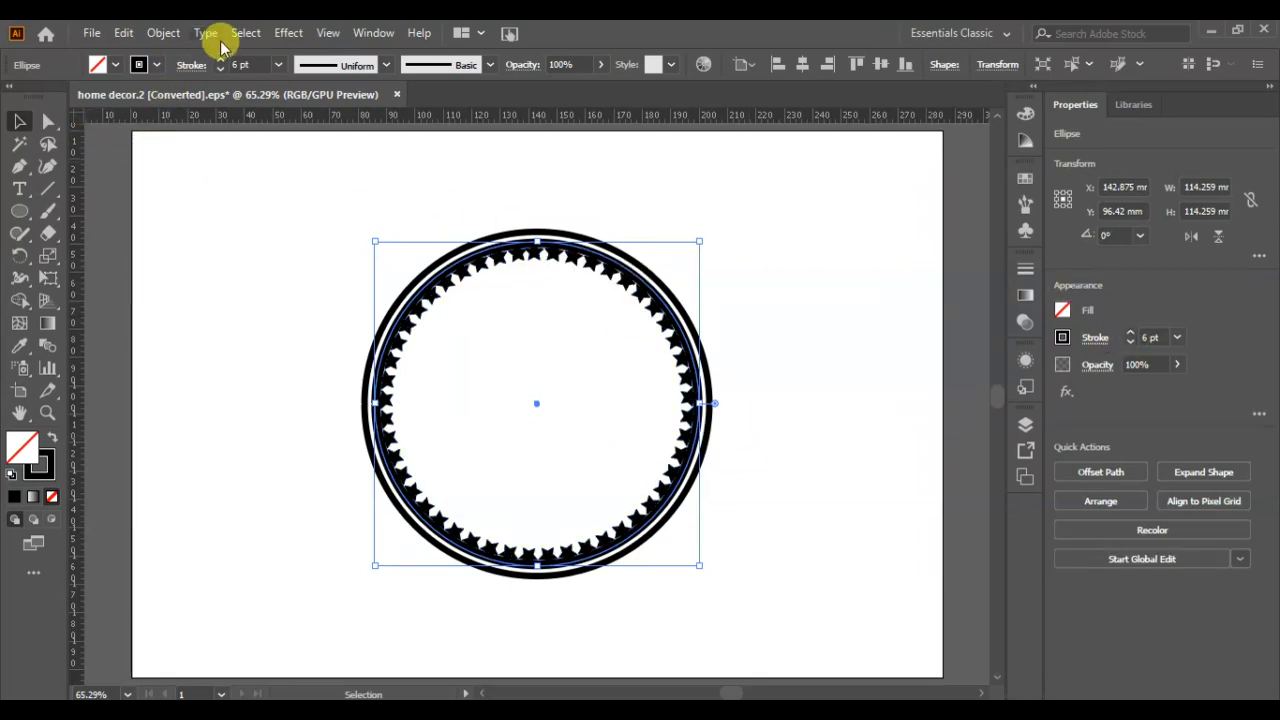
pyautogui.click(163, 33)
pyautogui.click(250, 250)
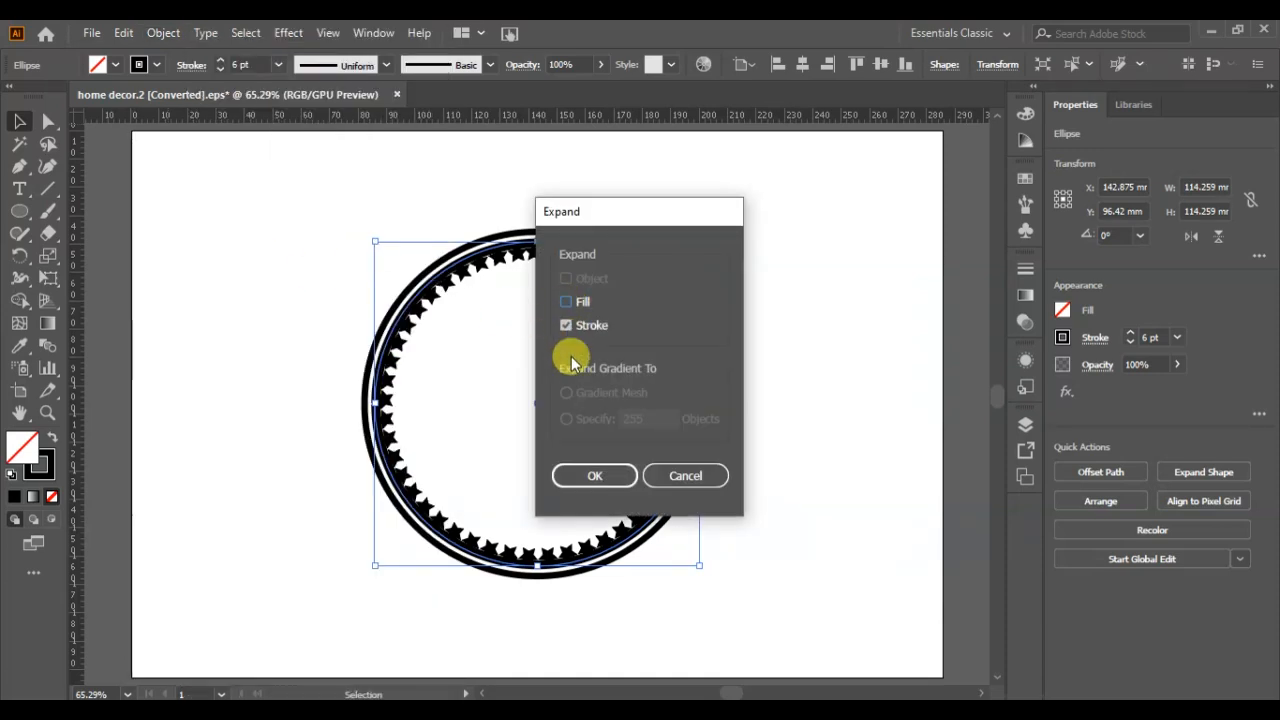
pyautogui.click(587, 475)
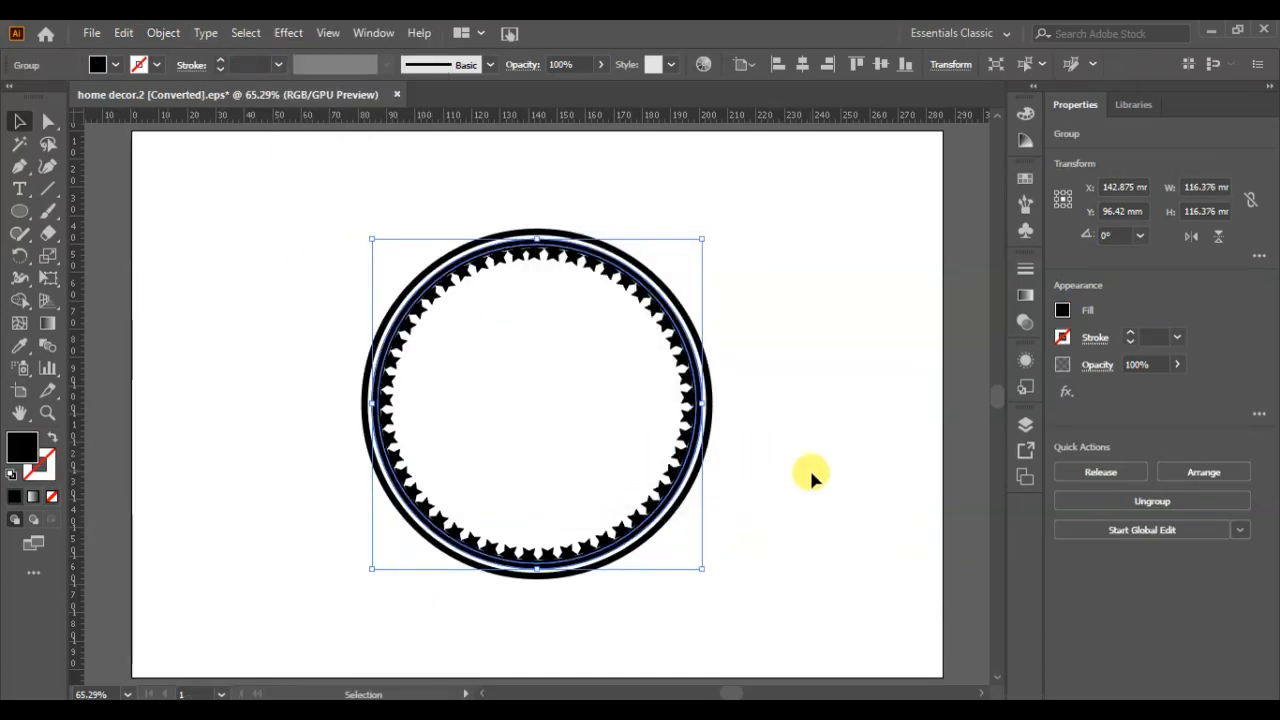
# Step: Select the expanded circle together with the star ring and remove the circle's band with the Shape Builder tool
pyautogui.keyDown('shift'); pyautogui.click(660, 495); pyautogui.keyUp('shift')
pyautogui.press('a')
pyautogui.hotkey('ctrl', '-')
pyautogui.hotkey('ctrl', '=')
pyautogui.hotkey('ctrl', '=')
pyautogui.hotkey('ctrl', '=')
pyautogui.press('v')
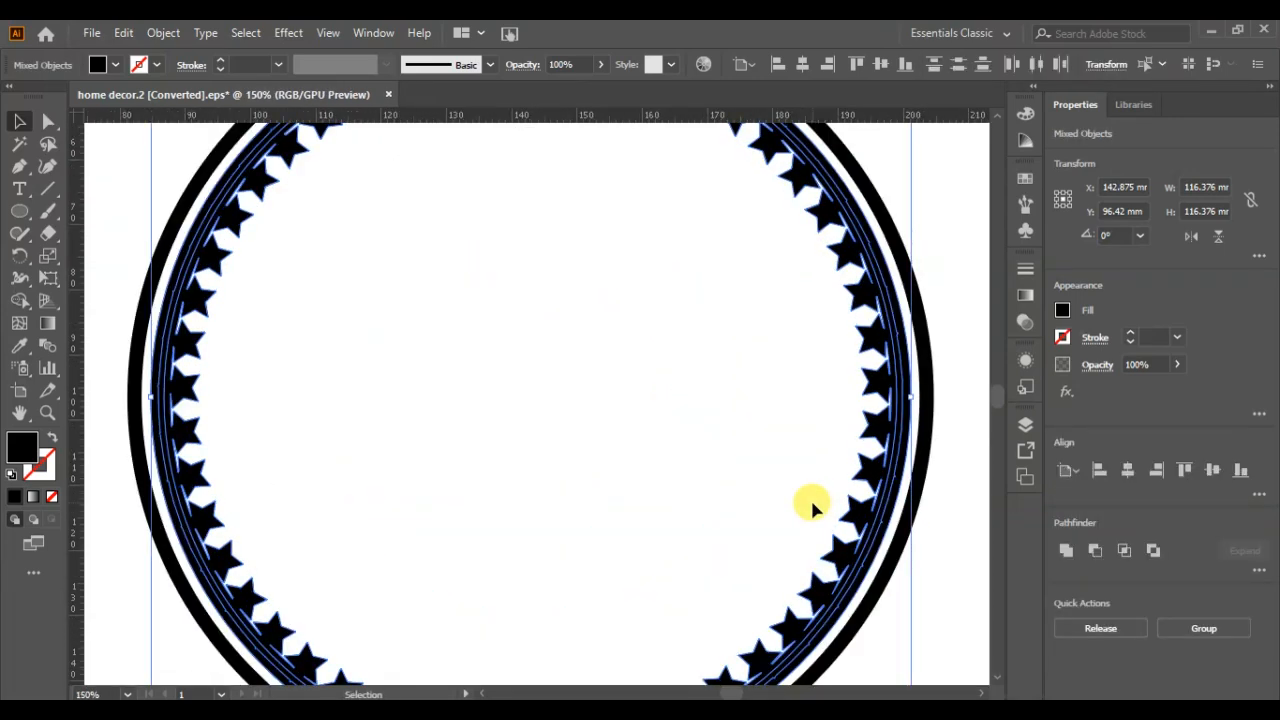
pyautogui.click(24, 300)
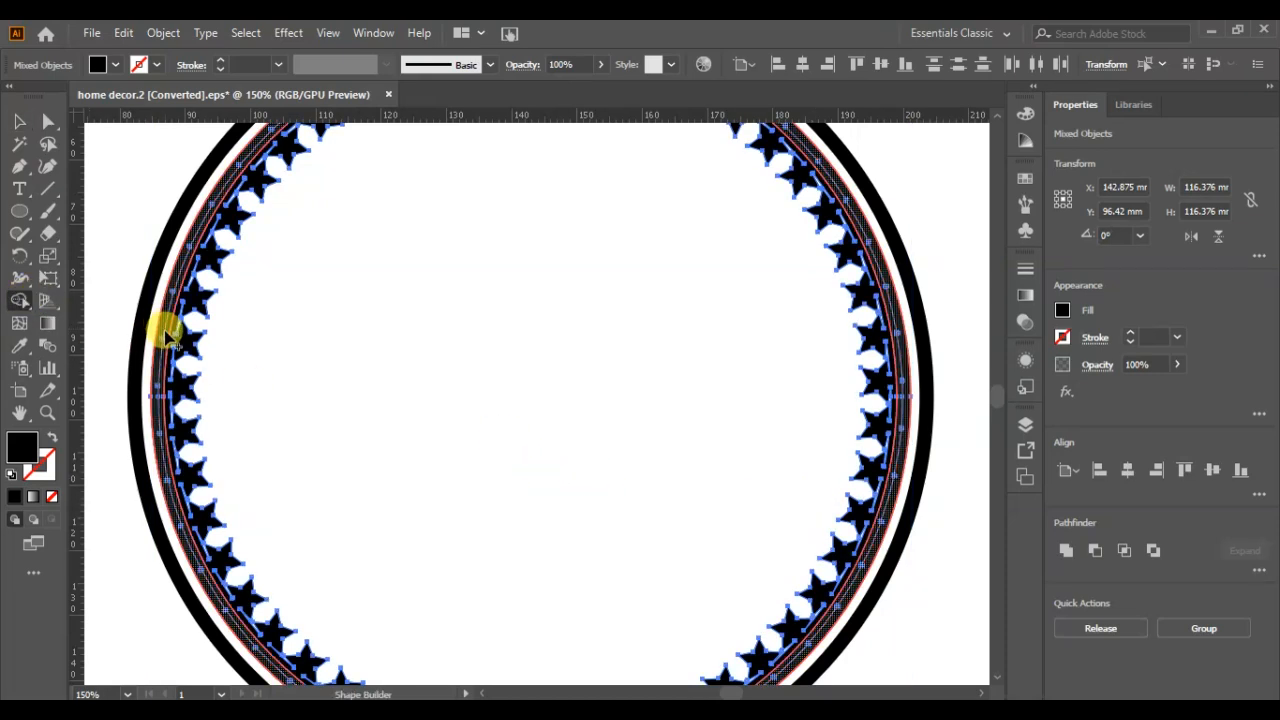
pyautogui.click(167, 337)
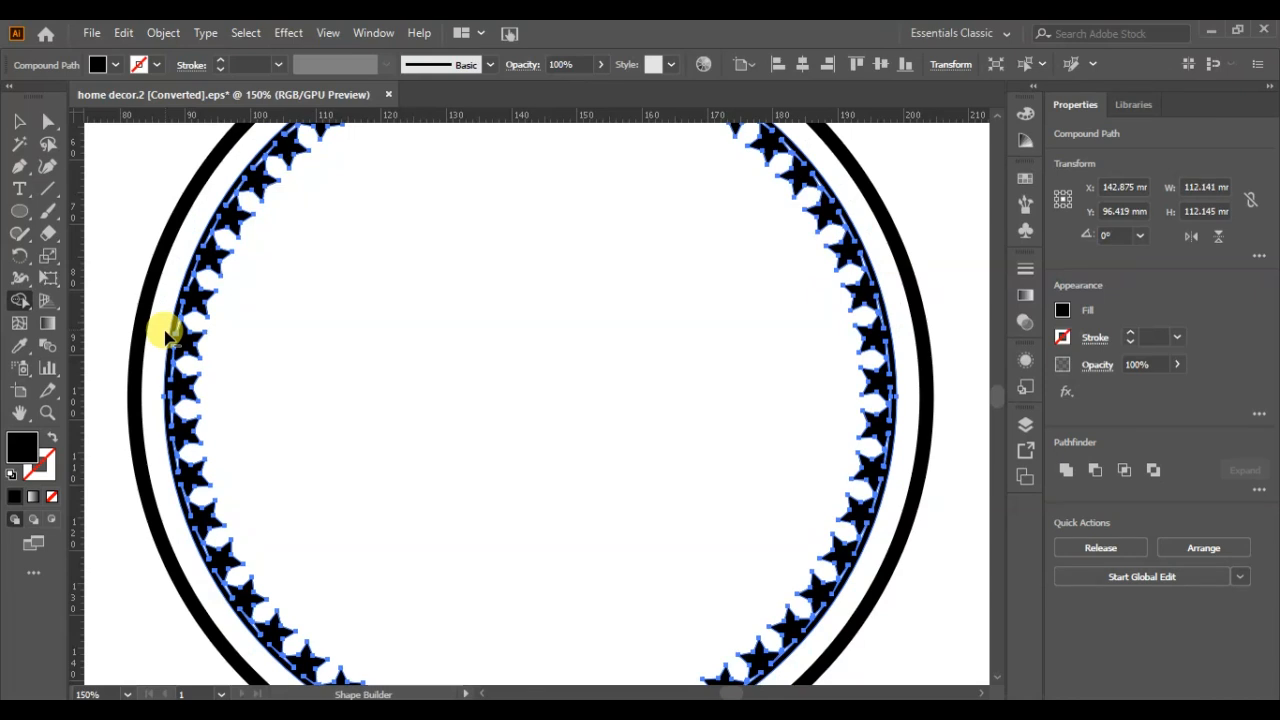
pyautogui.click(17, 123)
pyautogui.click(313, 421)
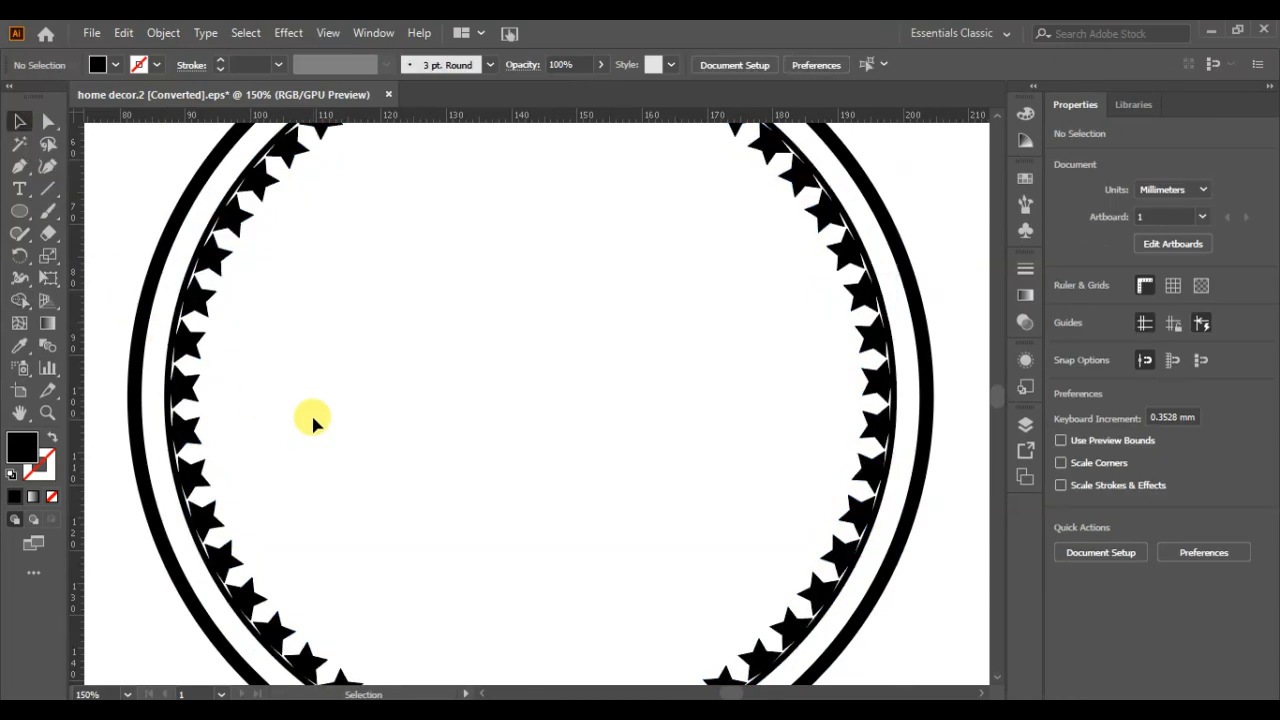
# Step: Shrink the outer 6 pt circle around its centre to about 117.6 mm
pyautogui.hotkey('ctrl', '-')
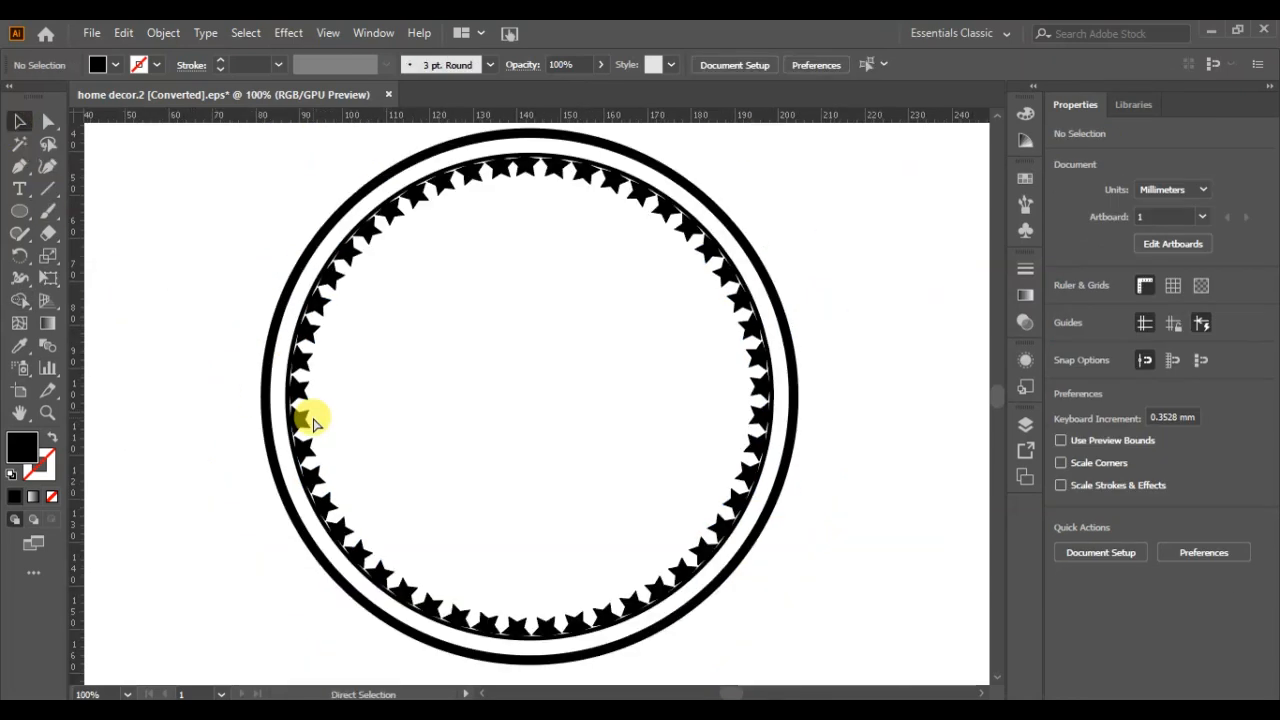
pyautogui.click(337, 586)
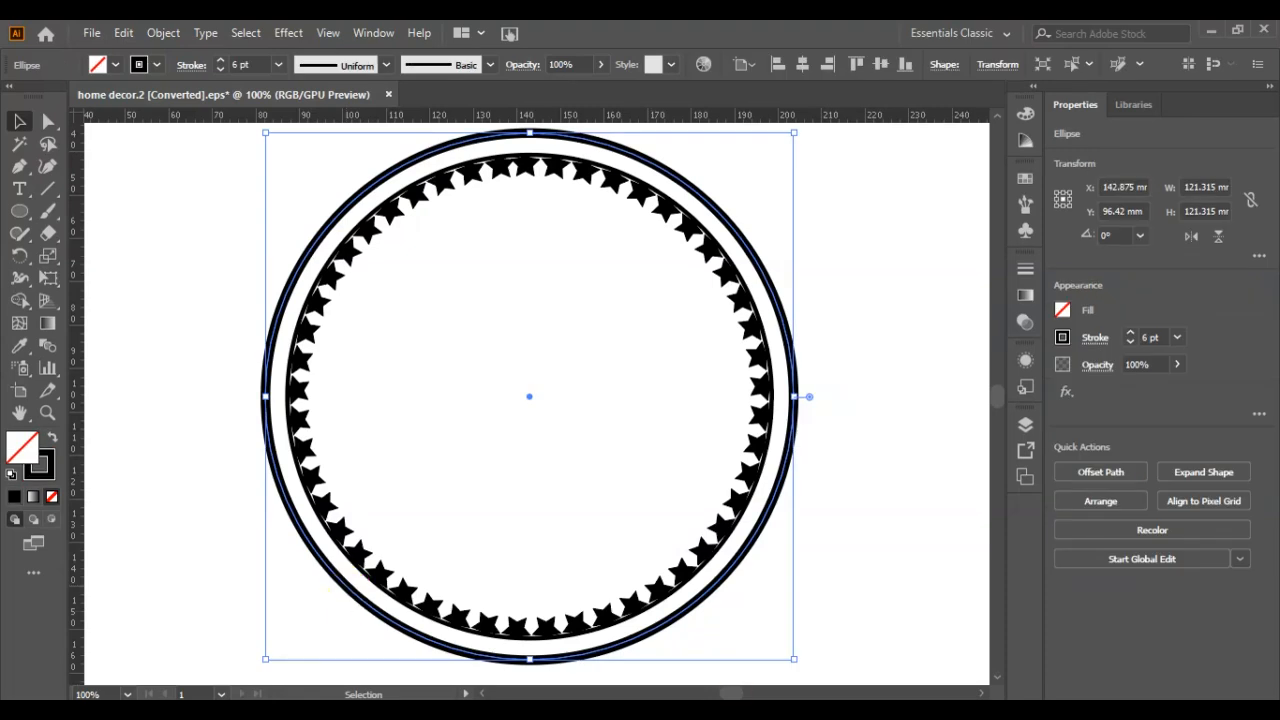
pyautogui.moveTo(794, 661); pyautogui.dragTo(787, 651)
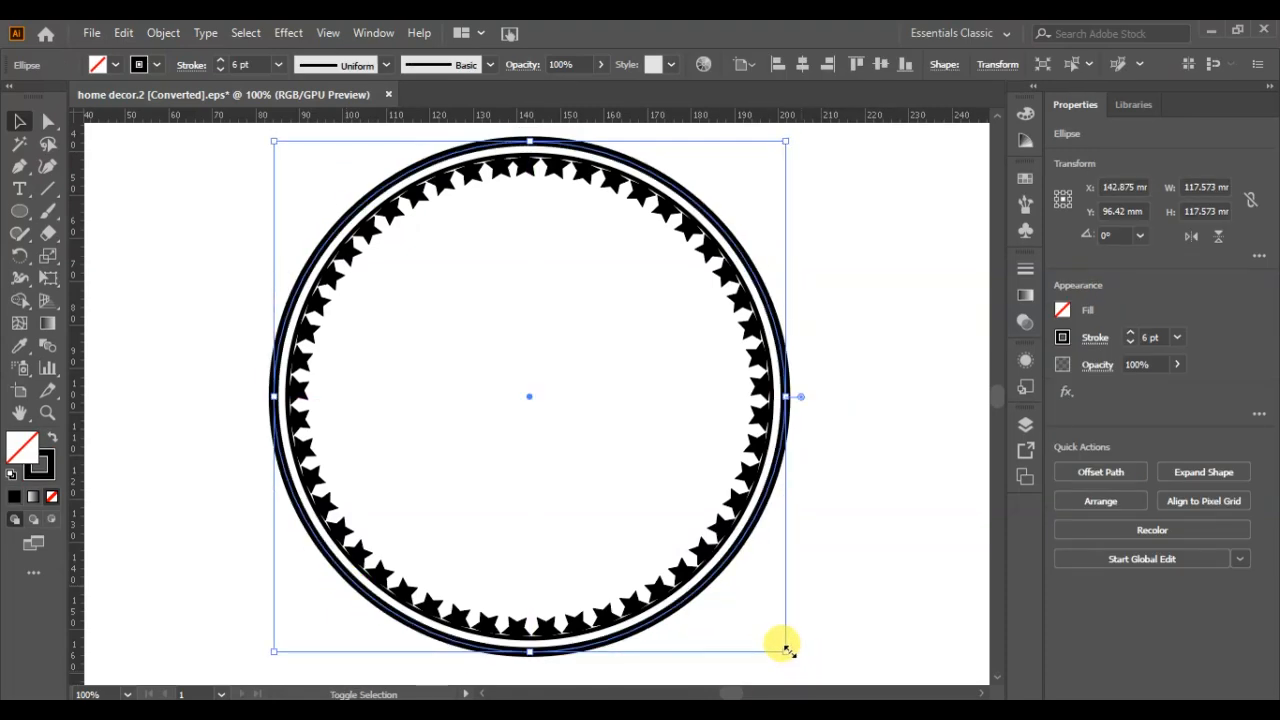
pyautogui.click(814, 606)
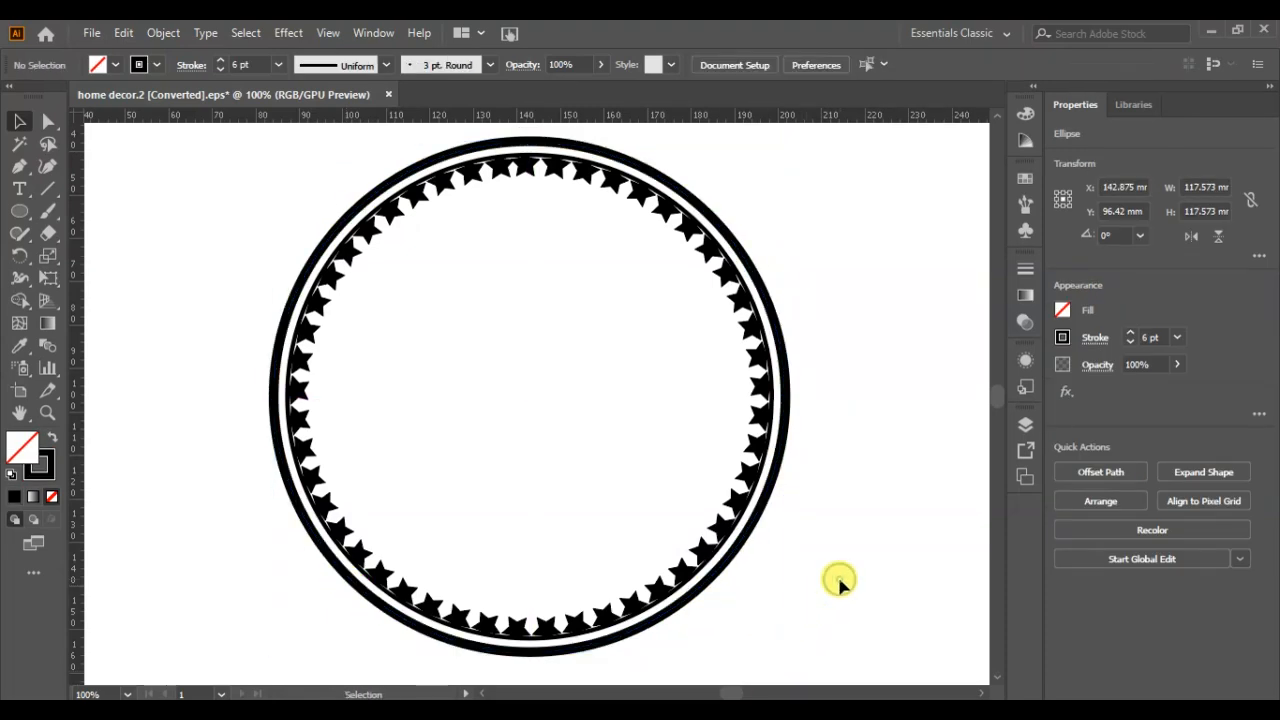
# Step: Expand only the stroke of the outer 6 pt circle, leaving the fill option off
pyautogui.click(360, 594)
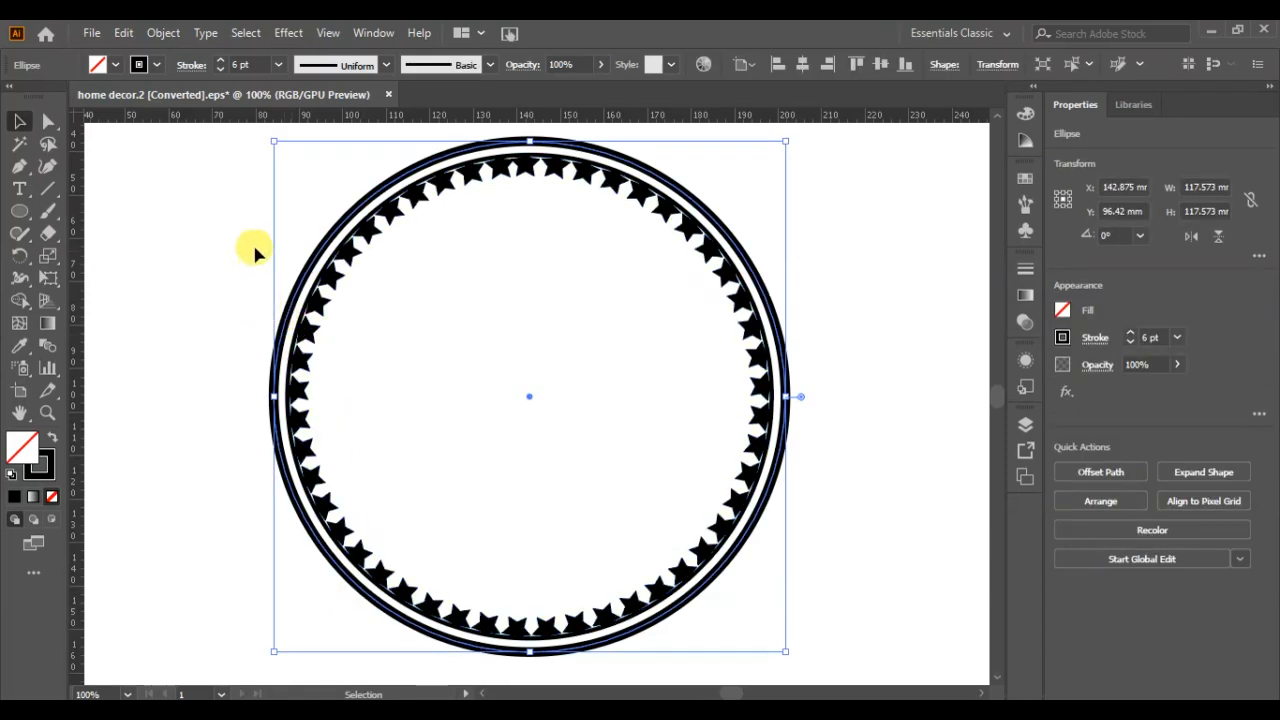
pyautogui.click(163, 32)
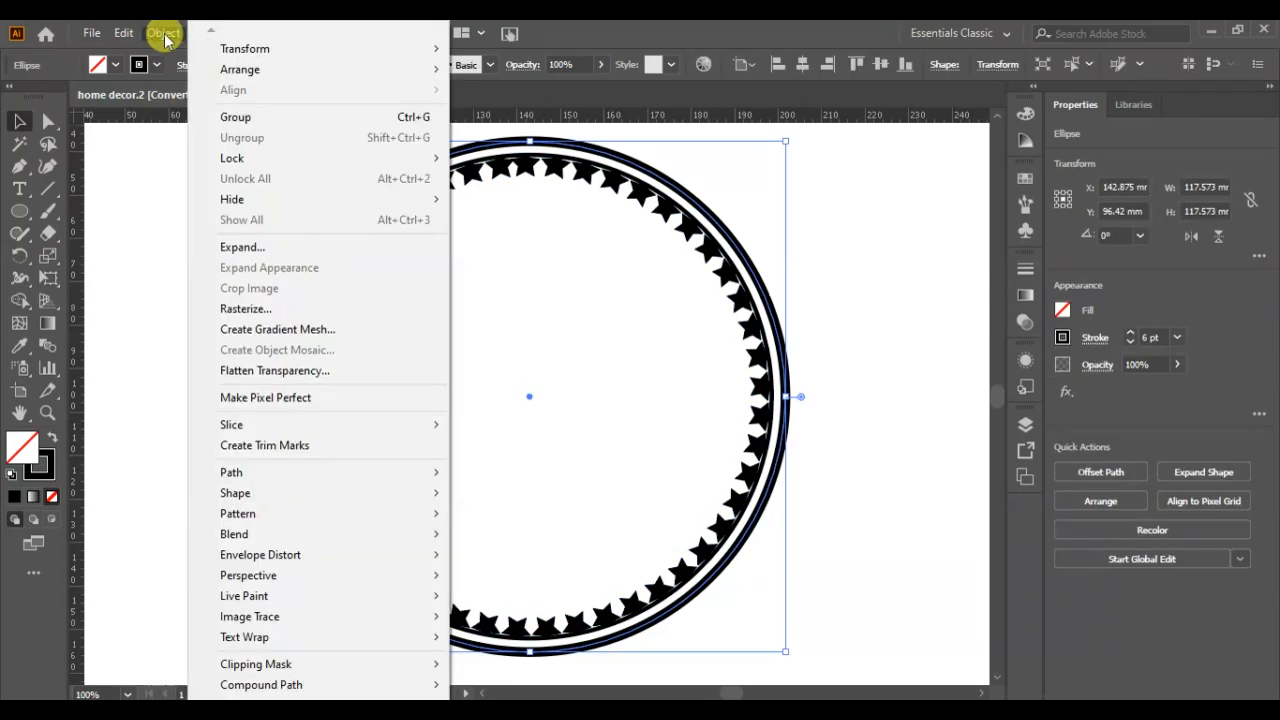
pyautogui.click(250, 247)
pyautogui.click(566, 301)
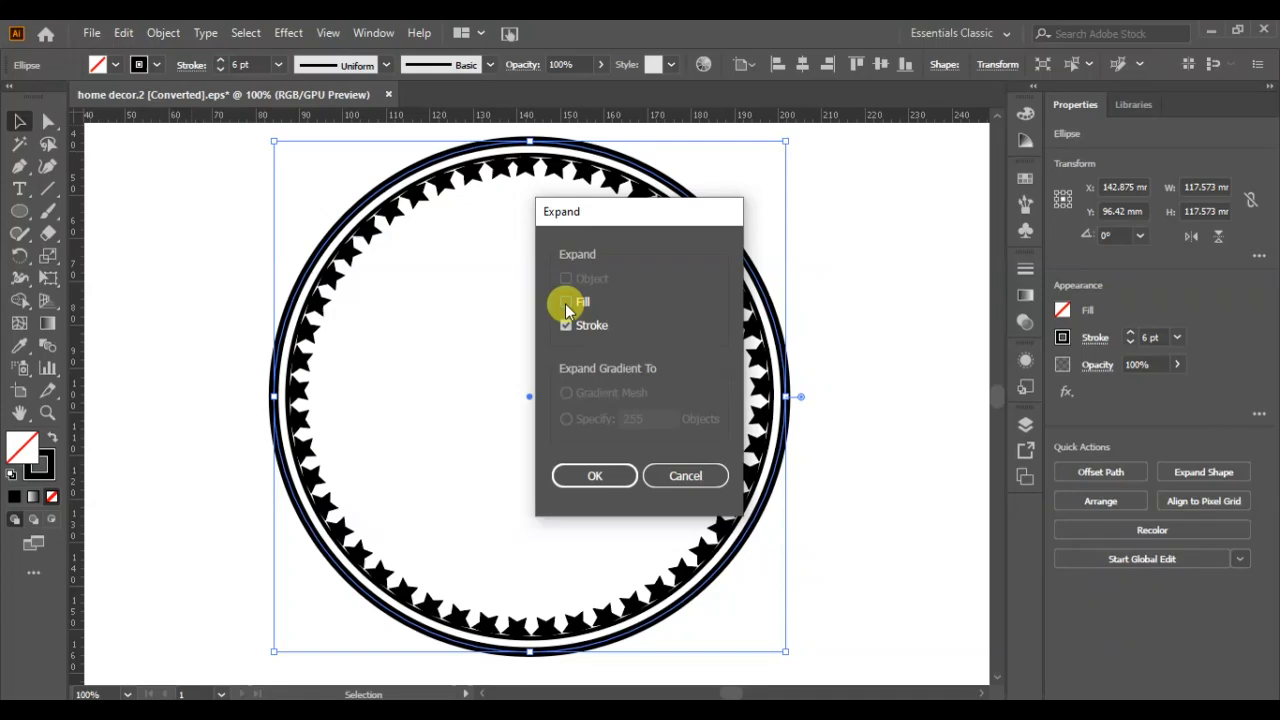
pyautogui.click(591, 475)
pyautogui.click(238, 358)
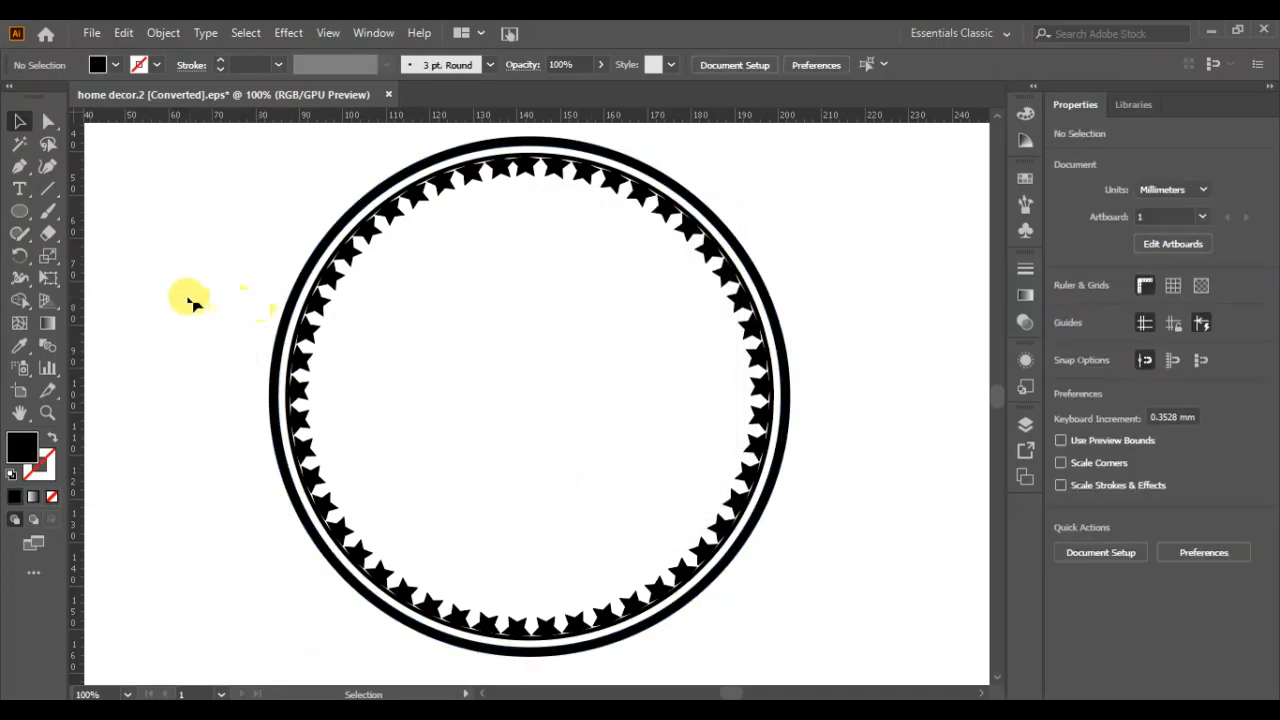
# Step: Draw a circle of about 99.9 mm from the ring's centre and swap its black fill to a stroke without fill
pyautogui.click(19, 211)
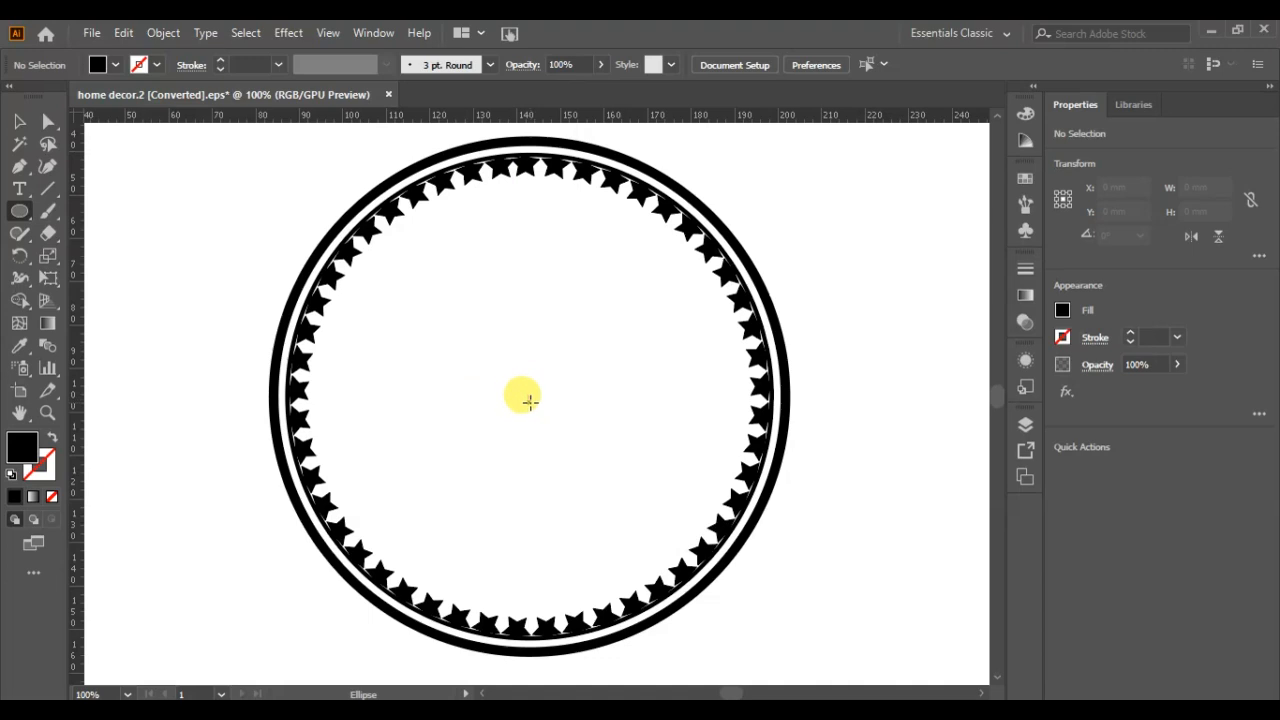
pyautogui.moveTo(528, 401); pyautogui.dragTo(689, 619)
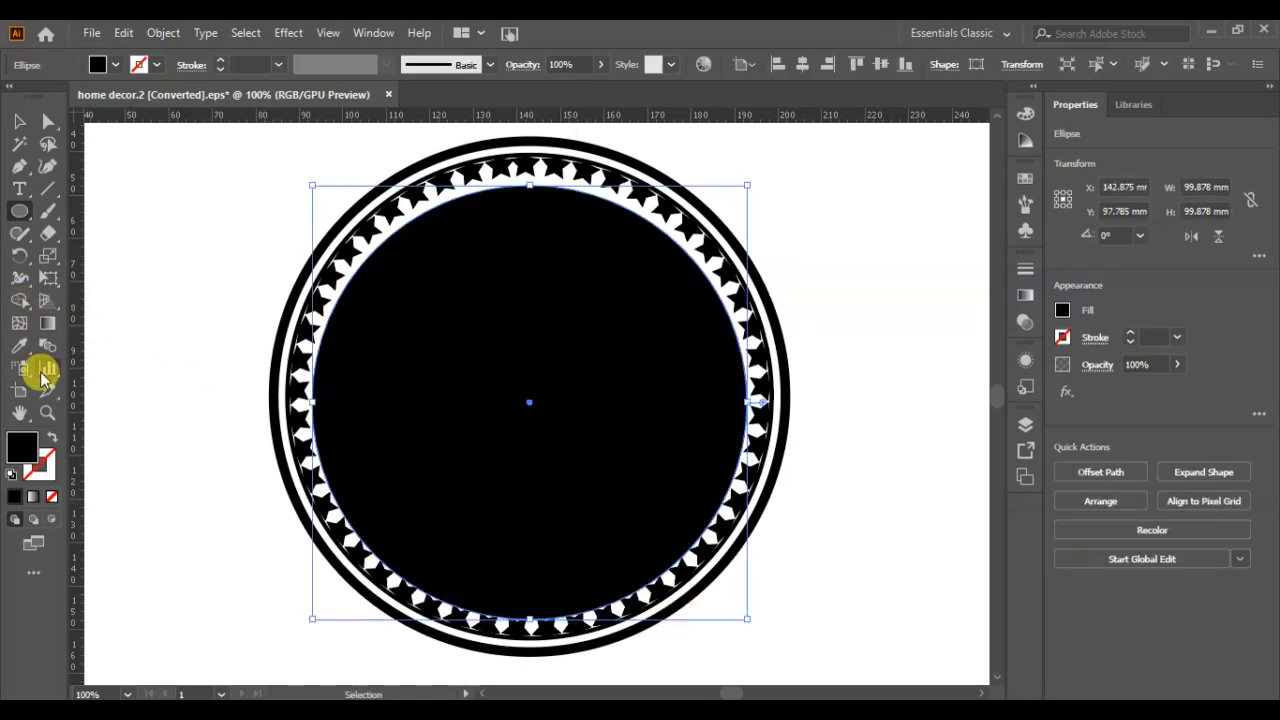
pyautogui.click(51, 436)
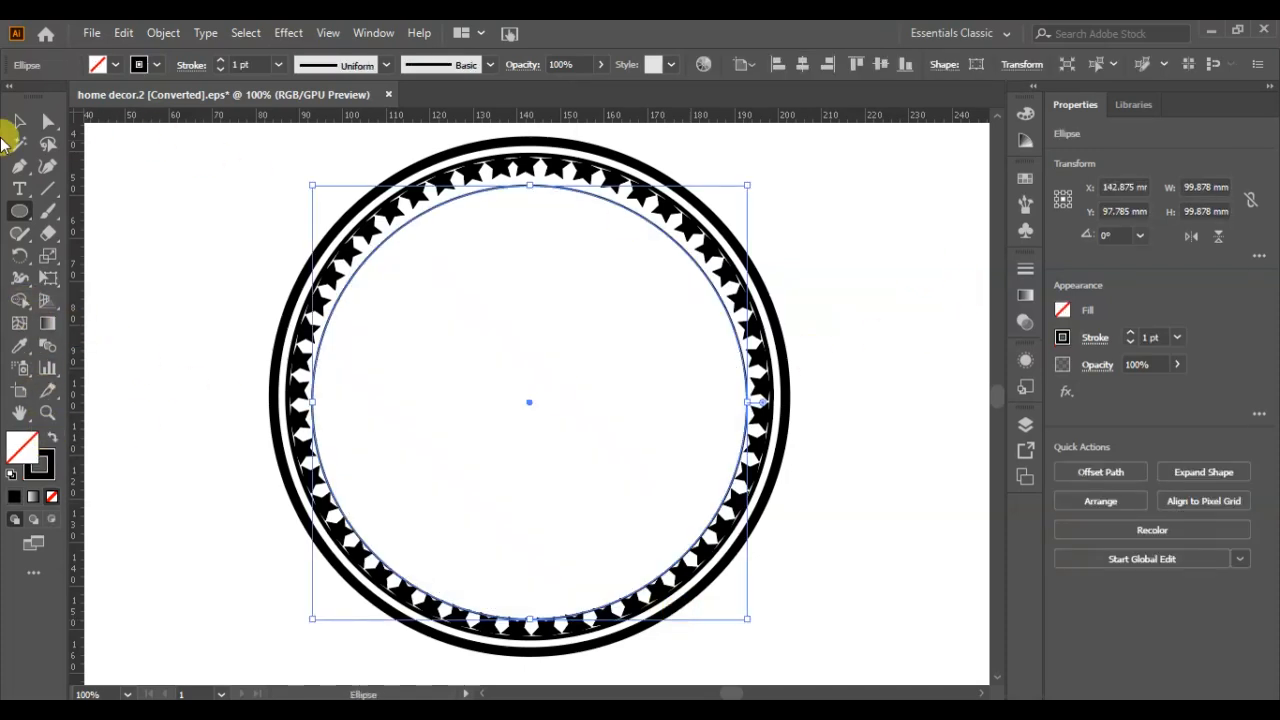
# Step: Select the outer ring, the star ring and the new circle and align them to a common centre
pyautogui.click(19, 121)
pyautogui.moveTo(881, 267); pyautogui.dragTo(250, 447)
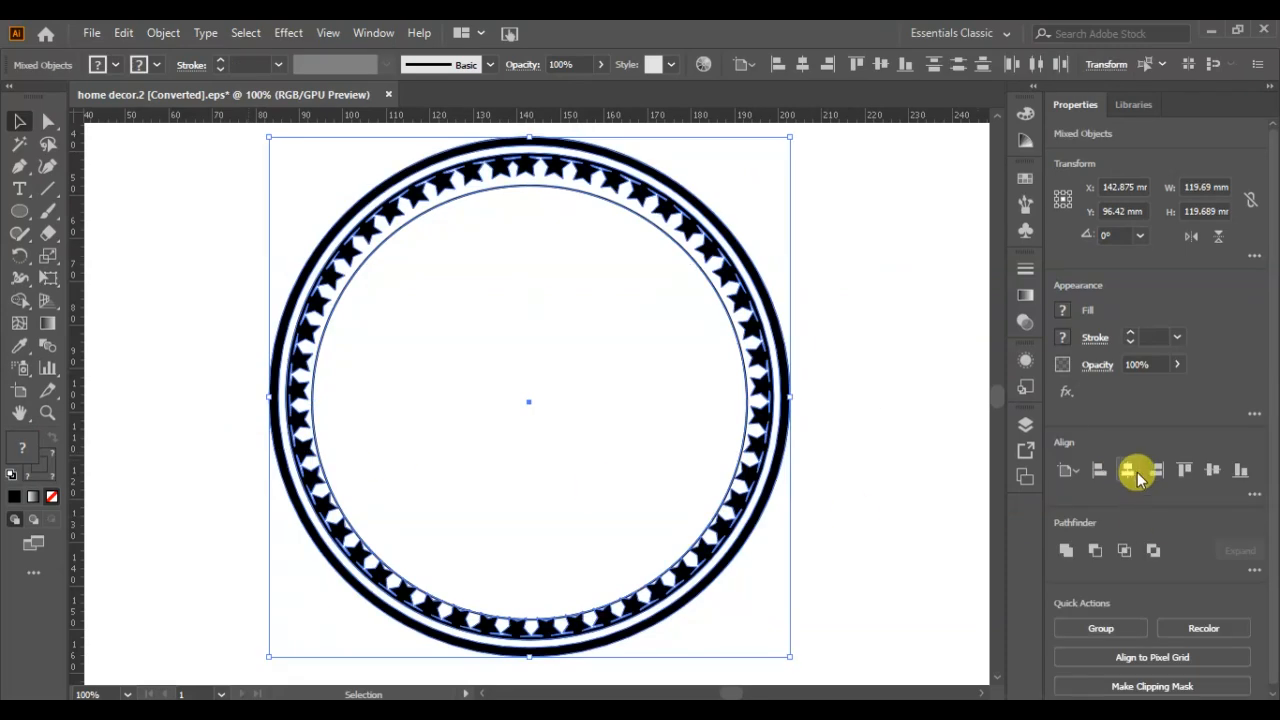
pyautogui.click(1212, 470)
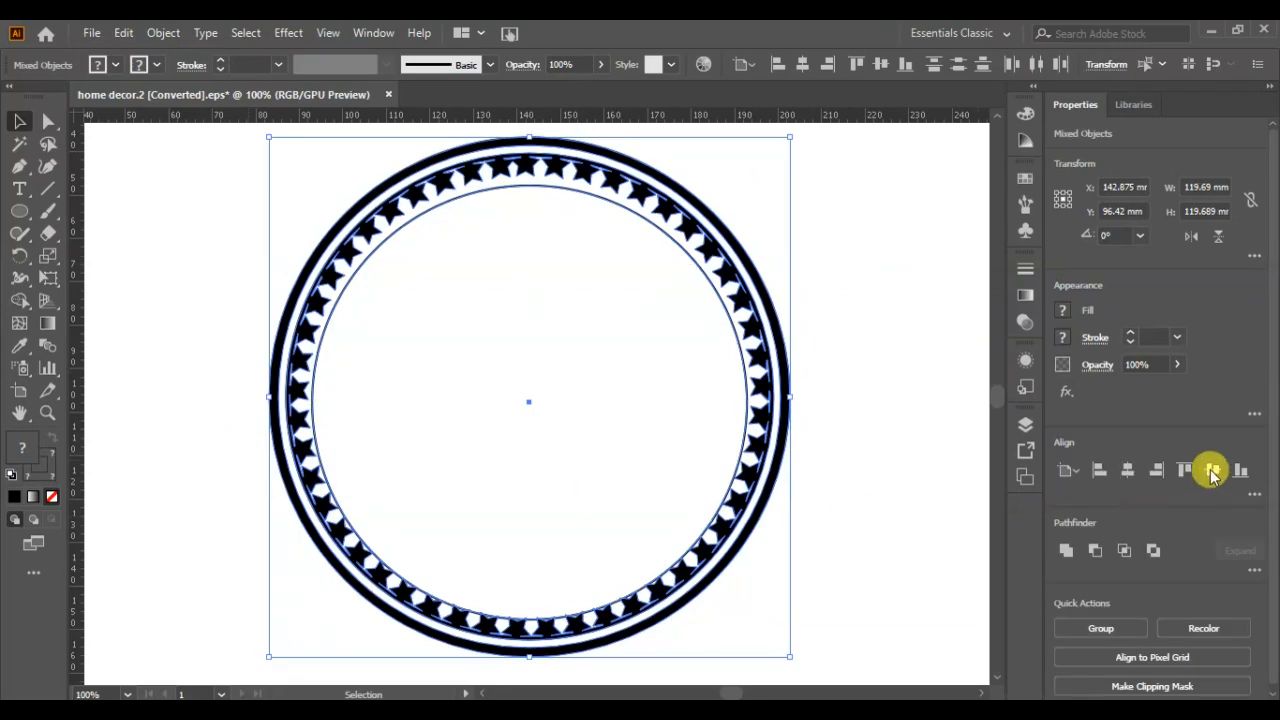
pyautogui.click(903, 440)
# Step: Set the innermost circle's stroke weight to 3 pt and shrink it around its centre to about 97.6 mm
pyautogui.click(325, 470)
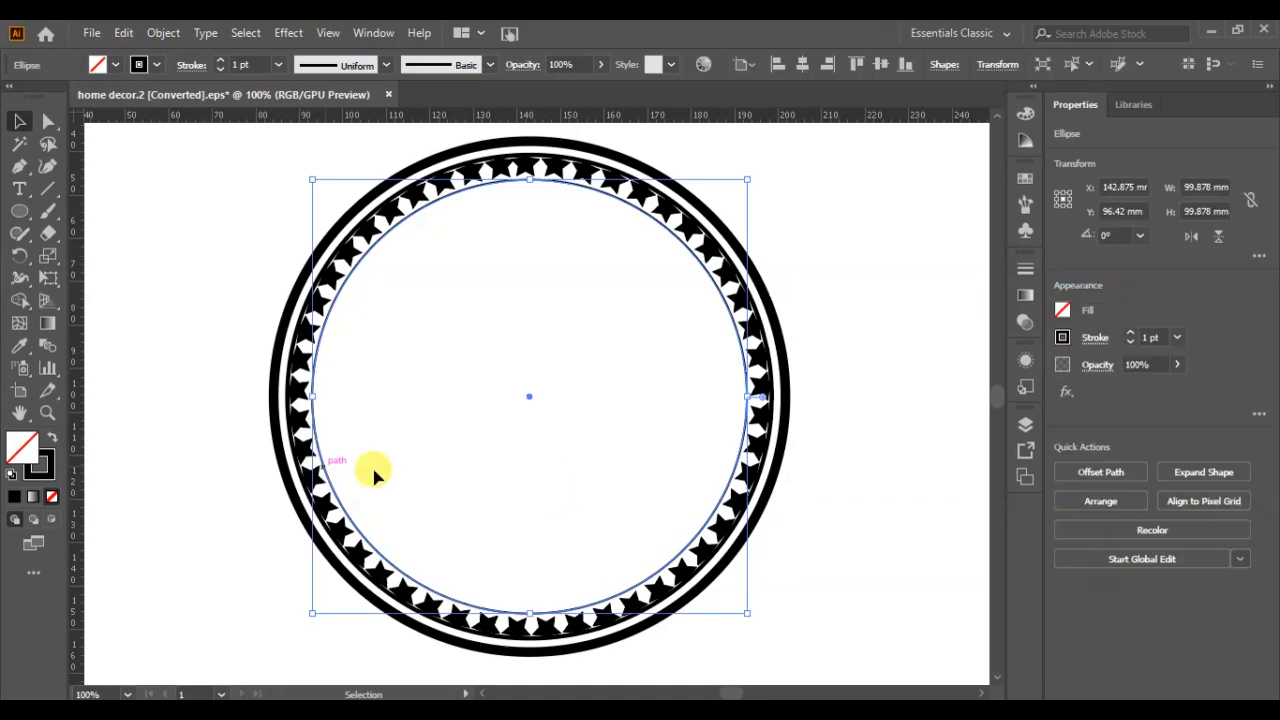
pyautogui.click(1131, 333)
pyautogui.click(1131, 333)
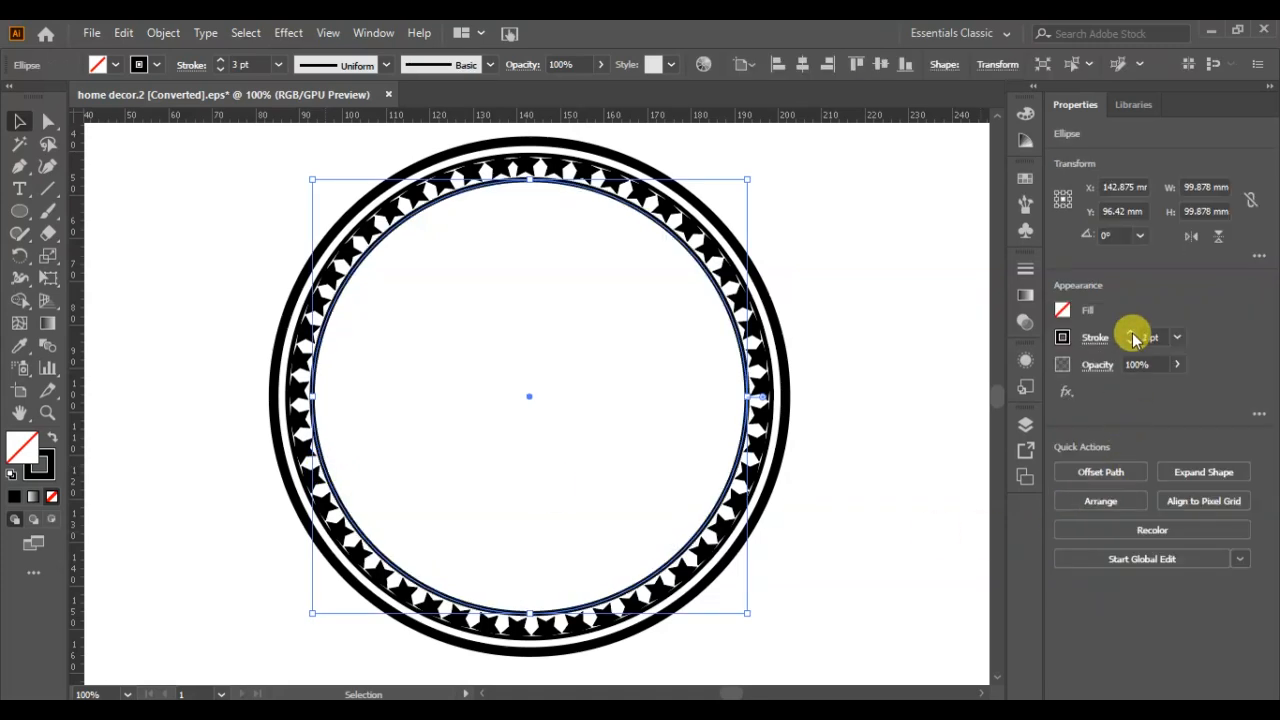
pyautogui.moveTo(747, 613); pyautogui.dragTo(748, 613)
pyautogui.moveTo(747, 613); pyautogui.dragTo(742, 608)
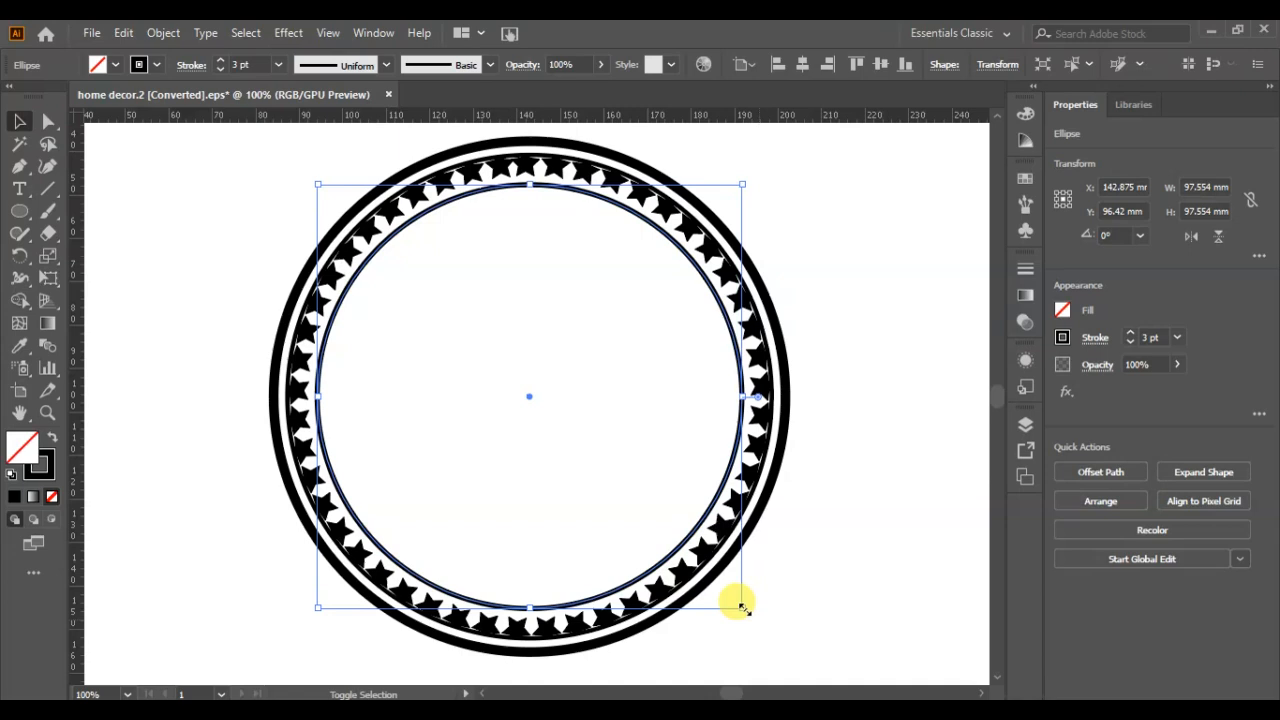
pyautogui.click(846, 601)
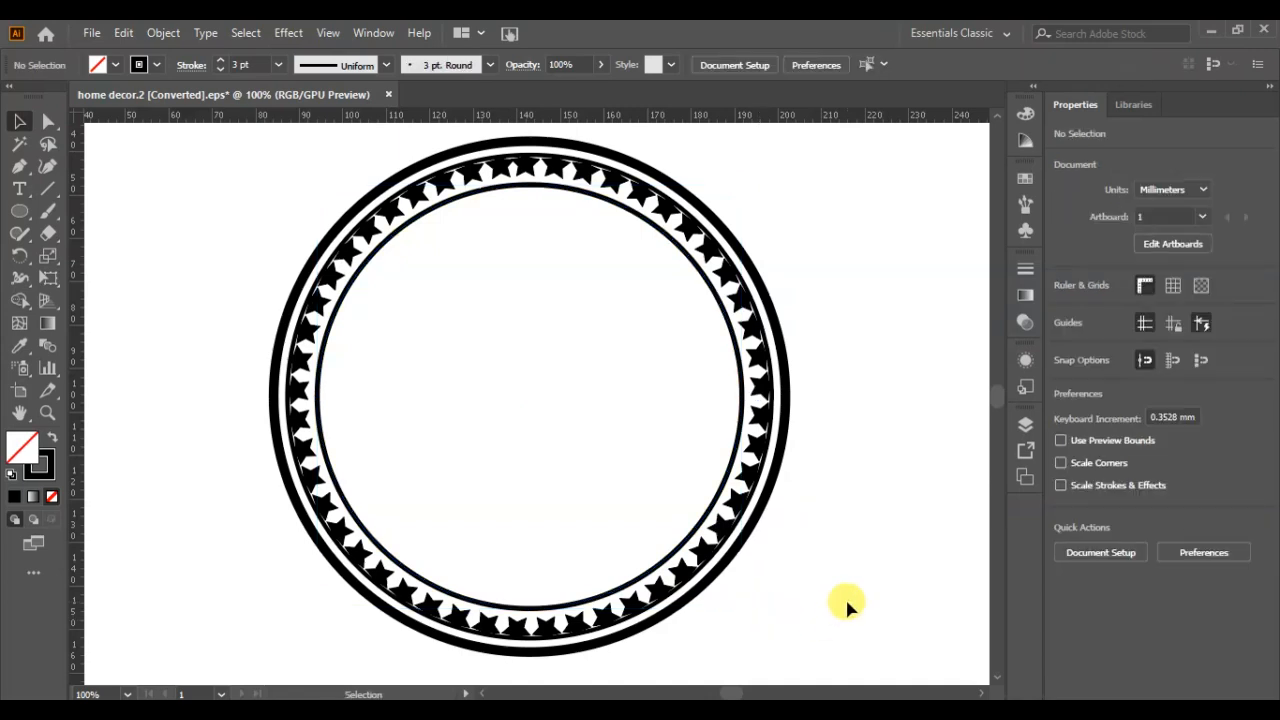
# Step: Copy the 3 pt circle about 23 mm to the right and expand only the stroke of the original circle
pyautogui.click(336, 470)
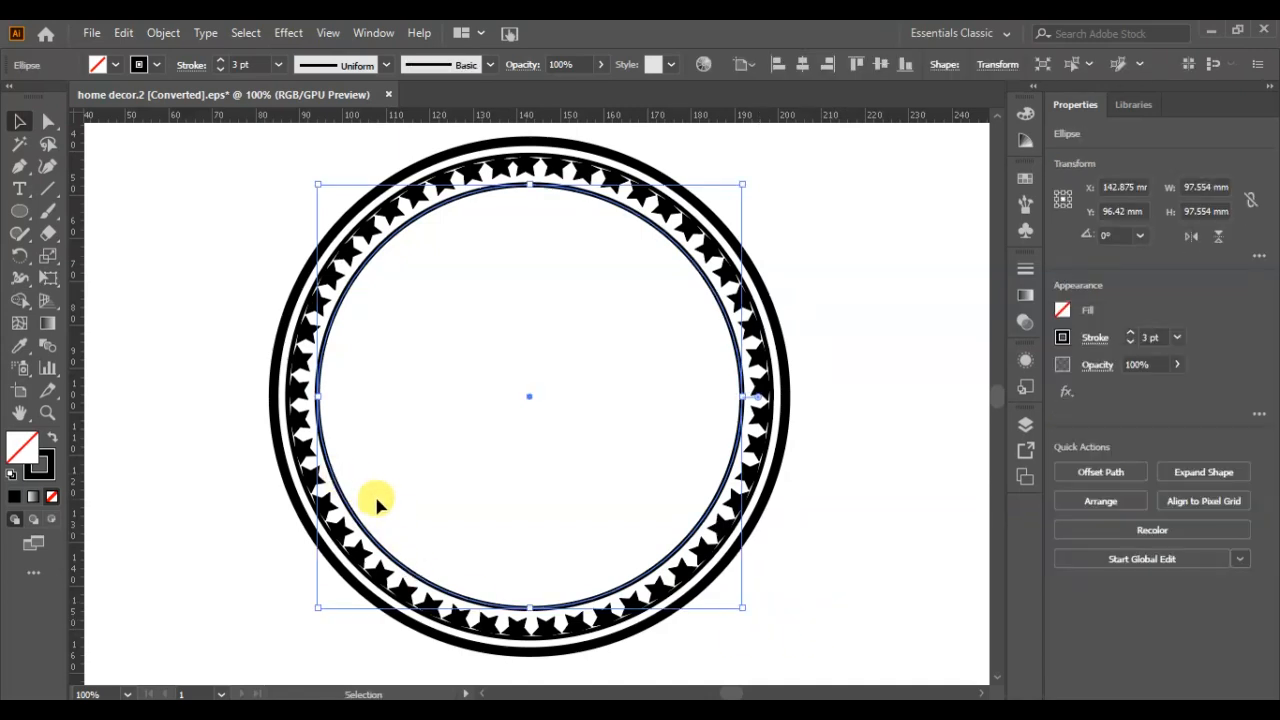
pyautogui.moveTo(530, 398); pyautogui.dragTo(628, 400)
pyautogui.click(316, 415)
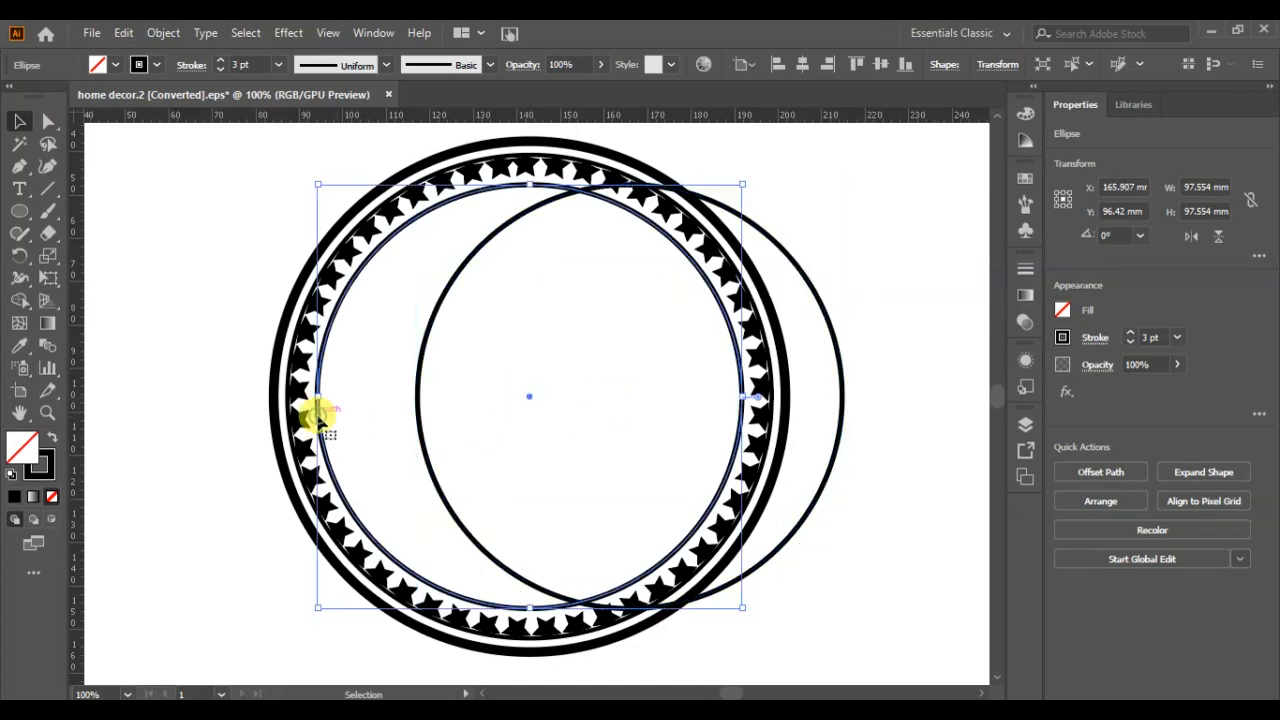
pyautogui.click(165, 33)
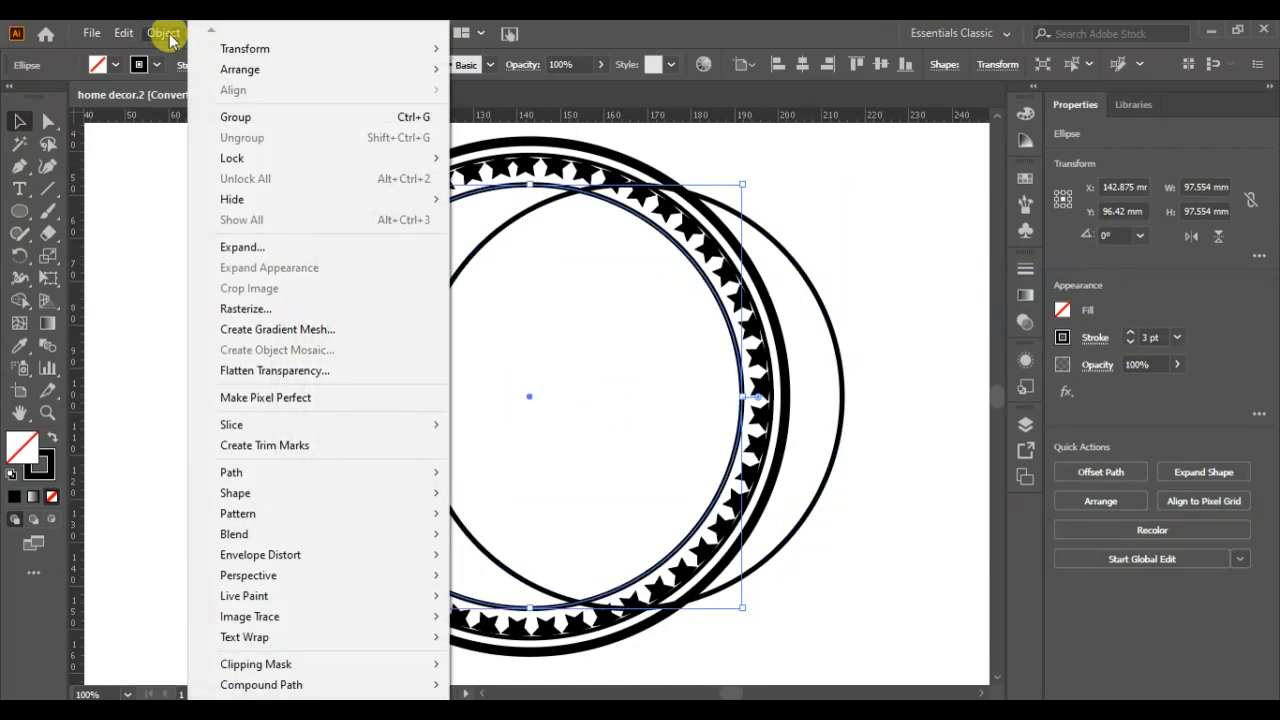
pyautogui.click(241, 247)
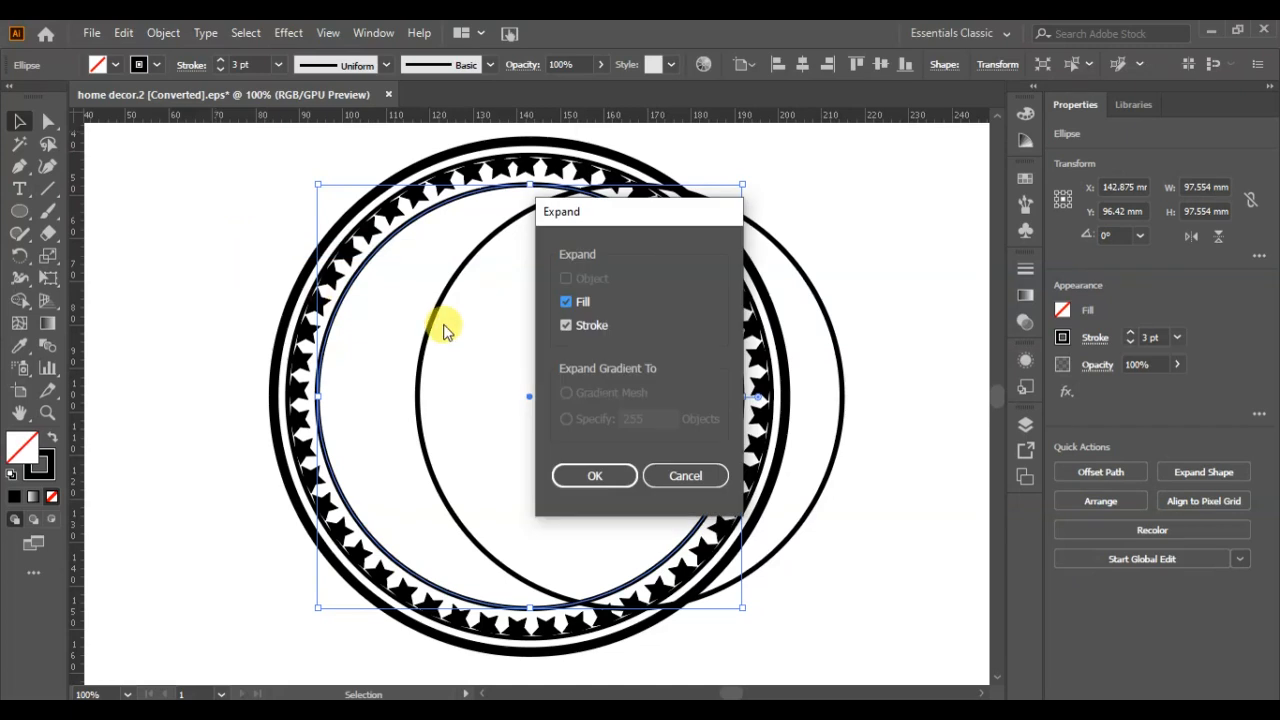
pyautogui.click(566, 302)
pyautogui.click(584, 476)
pyautogui.click(579, 476)
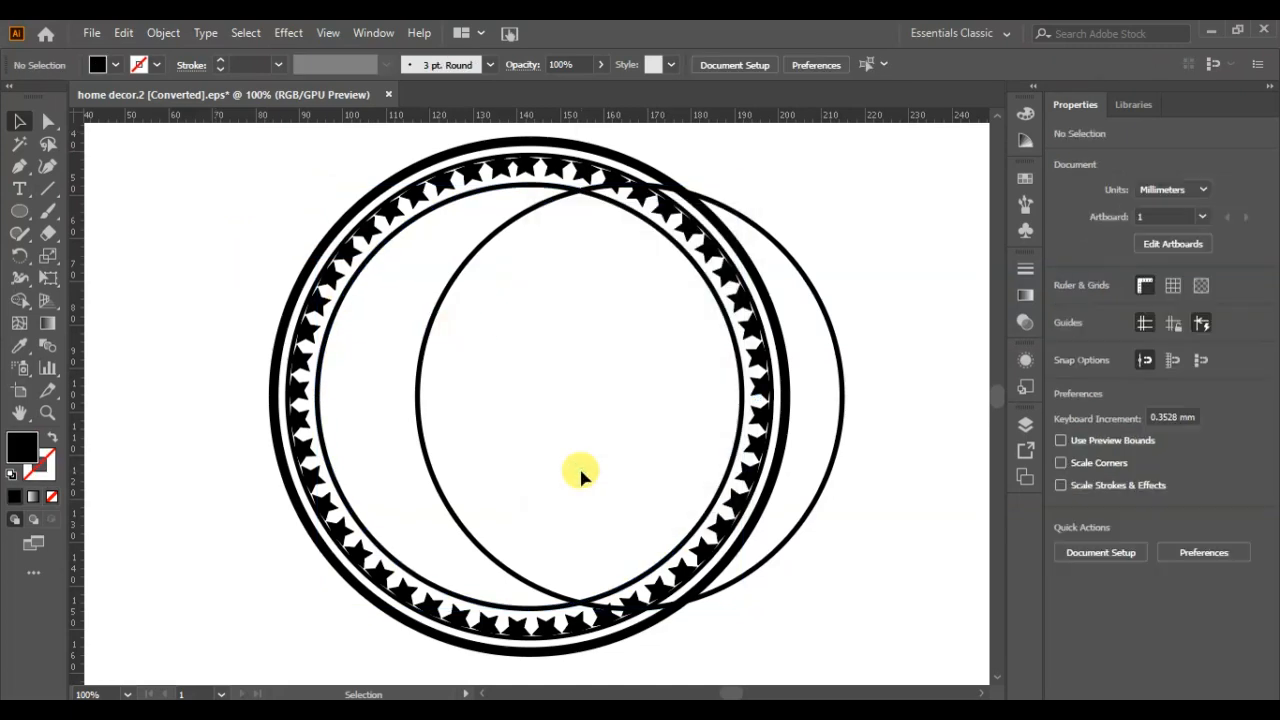
# Step: Move the copied 3 pt circle back to the ring's centre and scale it around its centre to about 93.2 mm
pyautogui.moveTo(748, 302); pyautogui.dragTo(748, 298)
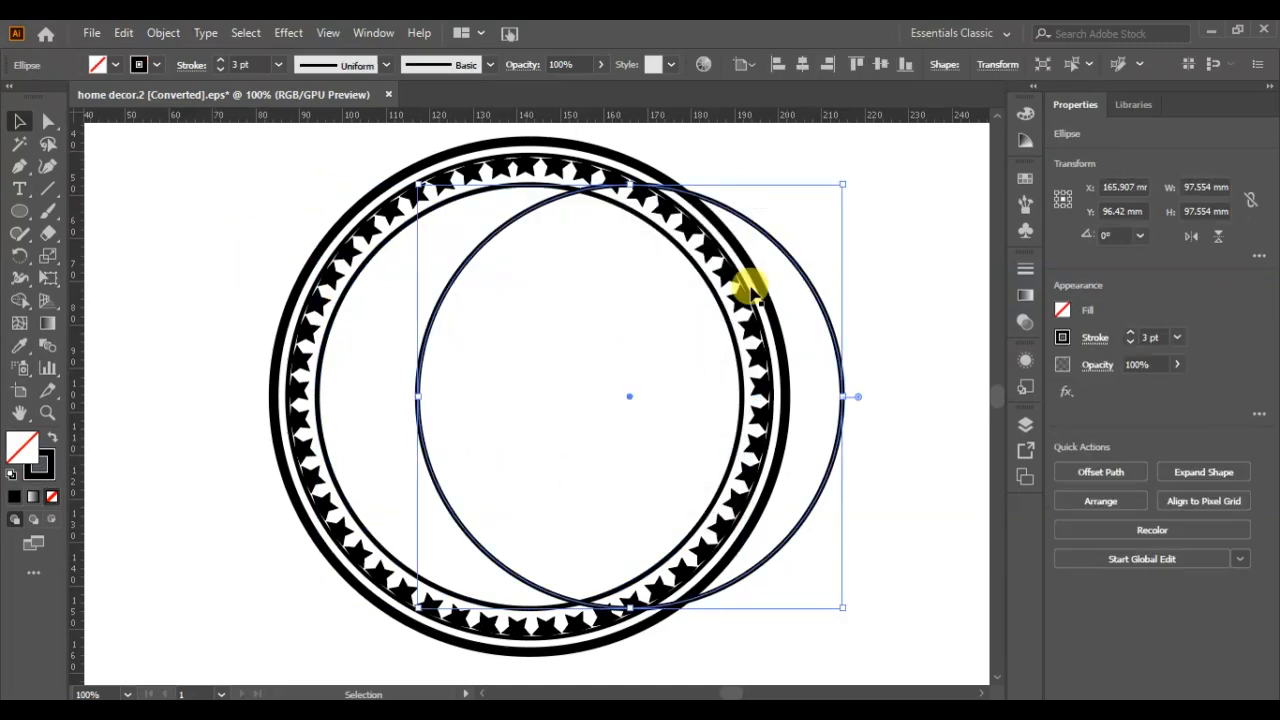
pyautogui.click(375, 347)
pyautogui.click(421, 381)
pyautogui.moveTo(618, 398); pyautogui.dragTo(529, 396)
pyautogui.moveTo(741, 606); pyautogui.dragTo(703, 568)
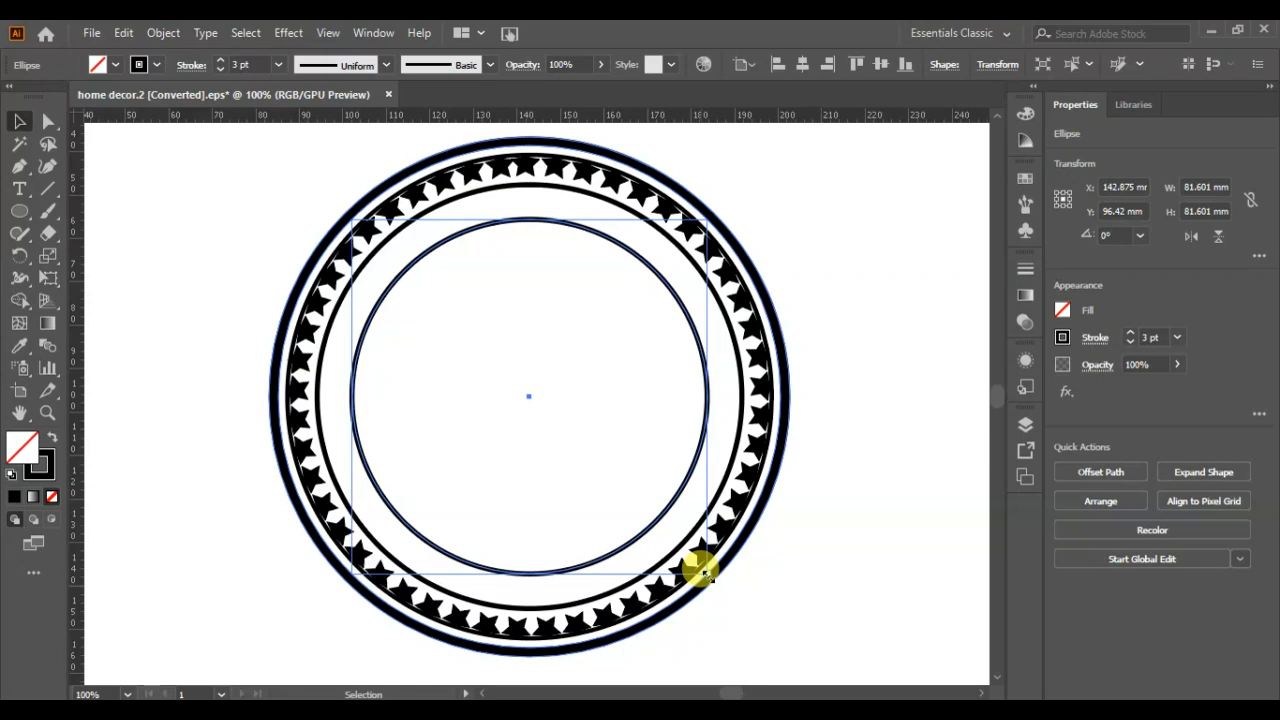
pyautogui.moveTo(703, 570); pyautogui.dragTo(731, 601)
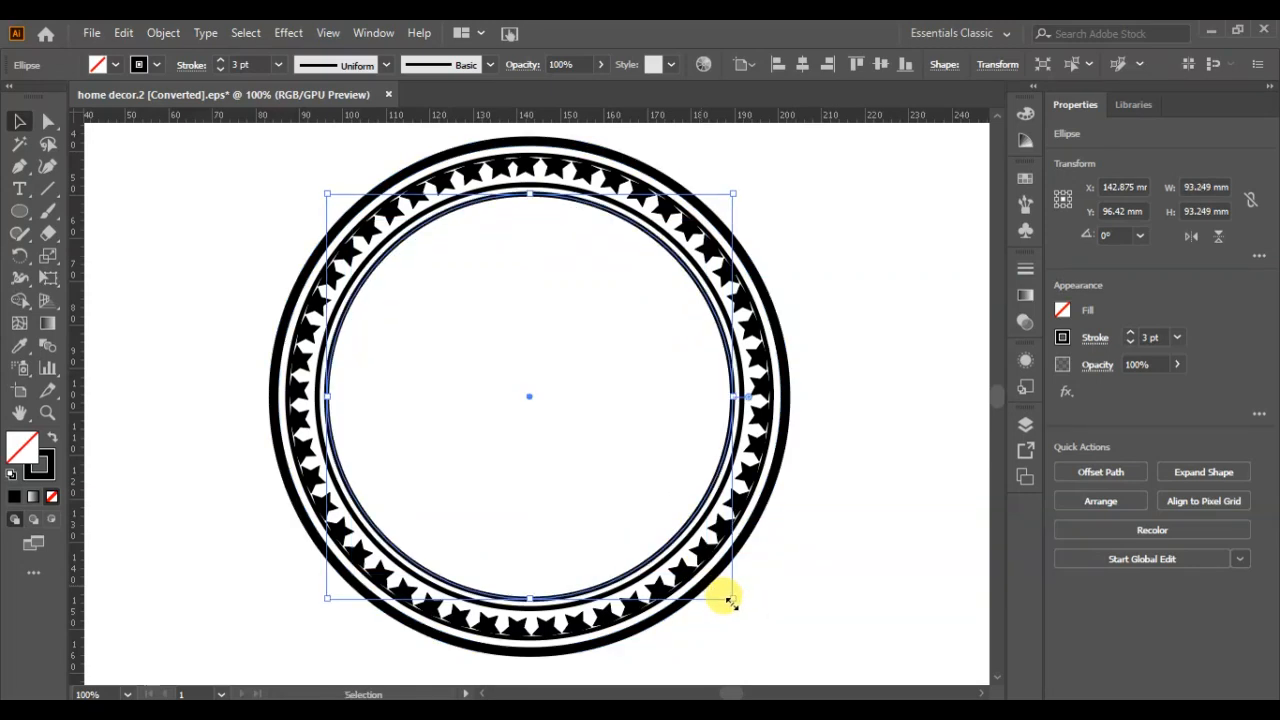
# Step: Offset the innermost 3 pt circle inward by -15 mm with mitred joins, using the preview
pyautogui.click(823, 569)
pyautogui.click(390, 250)
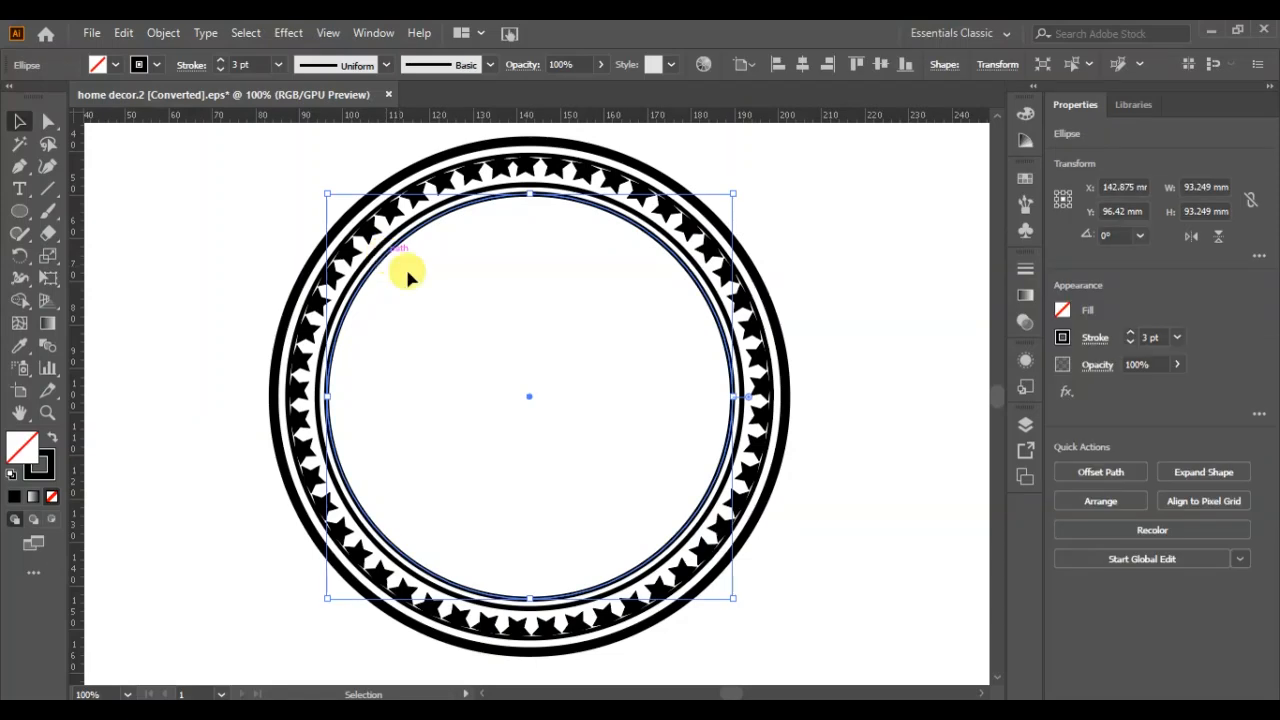
pyautogui.click(1100, 470)
pyautogui.click(757, 408)
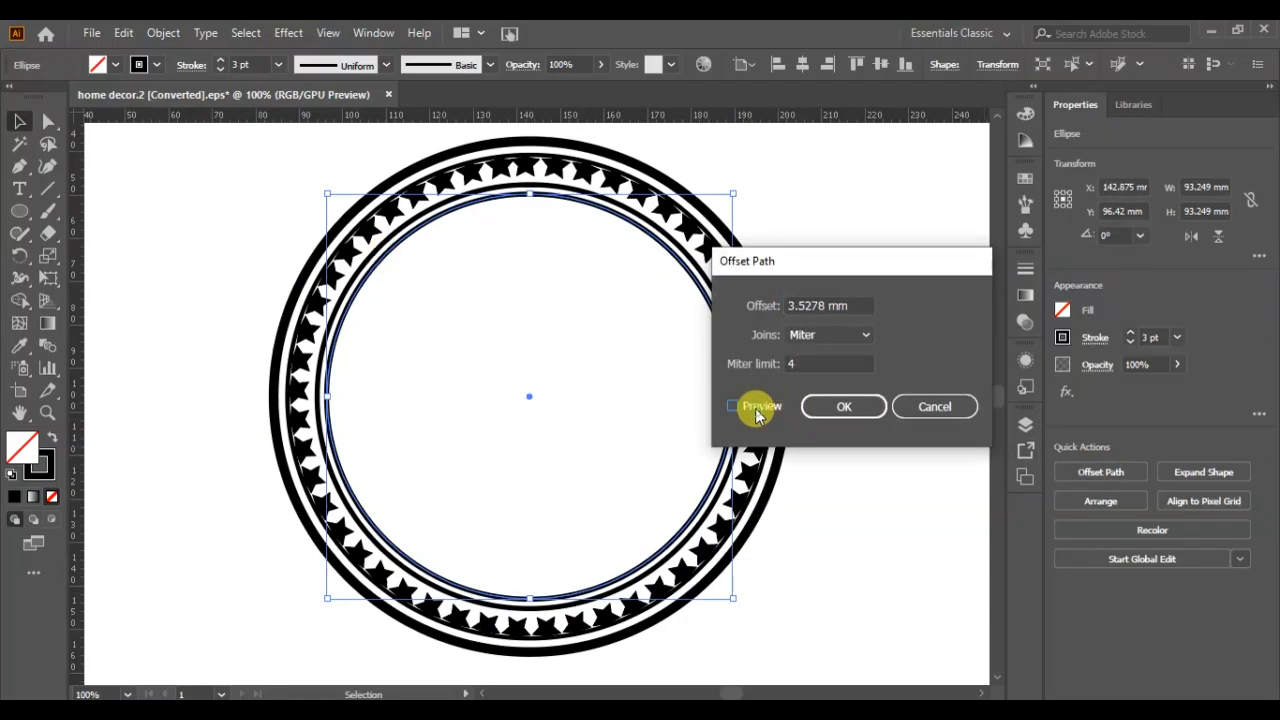
pyautogui.doubleClick(862, 306)
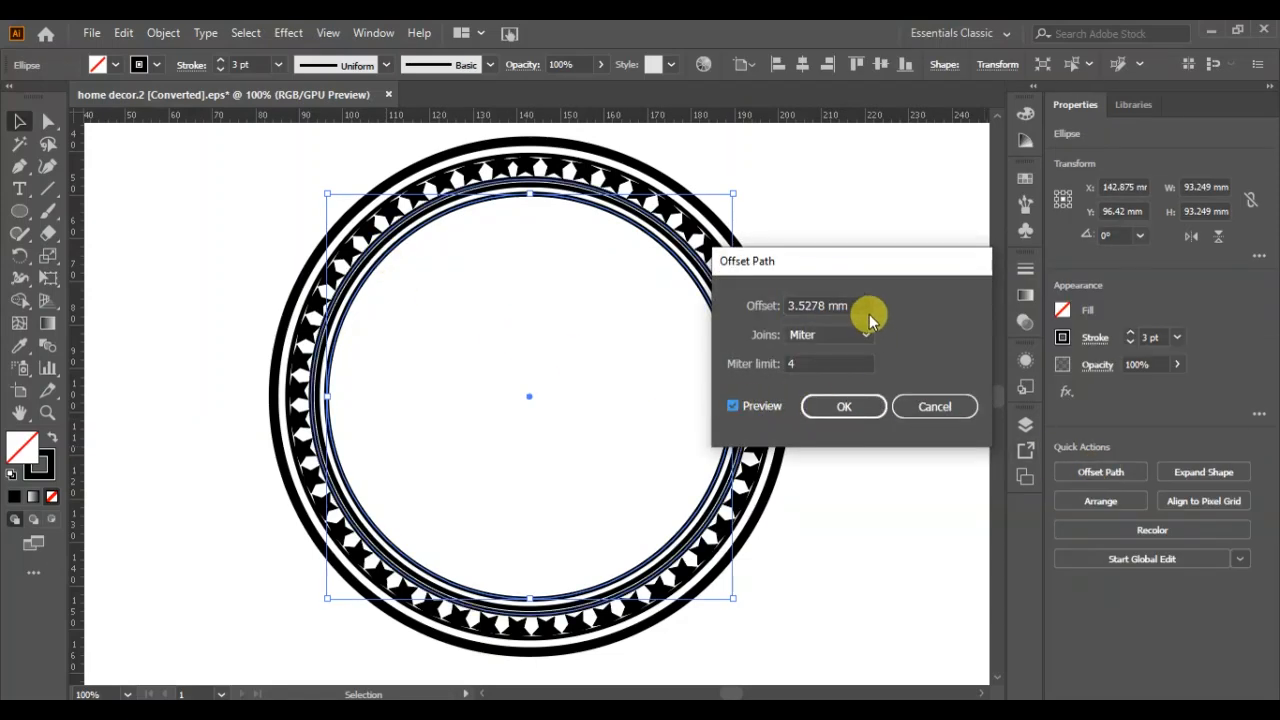
pyautogui.write('-3')
pyautogui.press('Down')
pyautogui.press('Down')
pyautogui.press('Down')
pyautogui.press('Down')
pyautogui.press('Down')
pyautogui.press('Down')
pyautogui.press('Down')
pyautogui.press('Down')
pyautogui.press('Down')
pyautogui.press('Down')
pyautogui.press('Down')
pyautogui.press('Down')
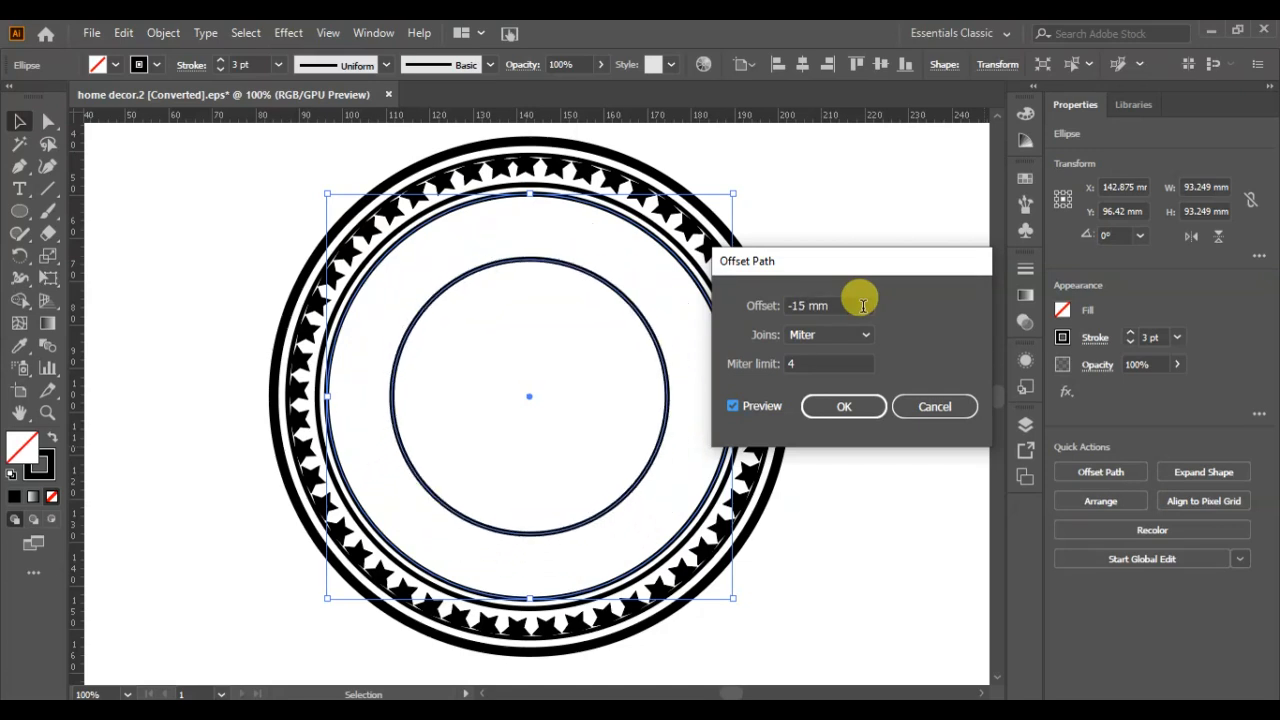
pyautogui.click(860, 407)
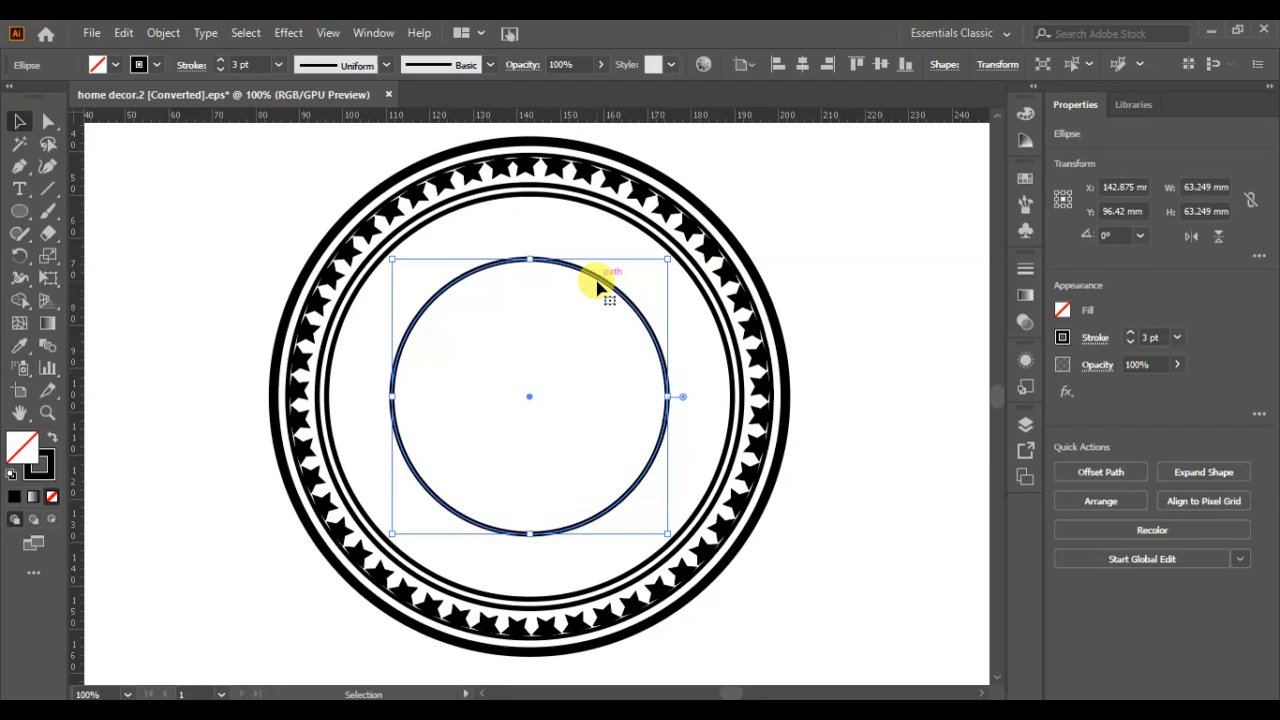
# Step: Select the innermost circle and its offset copy and turn the band between them into a filled ring with Shape Builder
pyautogui.keyDown('shift'); pyautogui.click(590, 207); pyautogui.keyUp('shift')
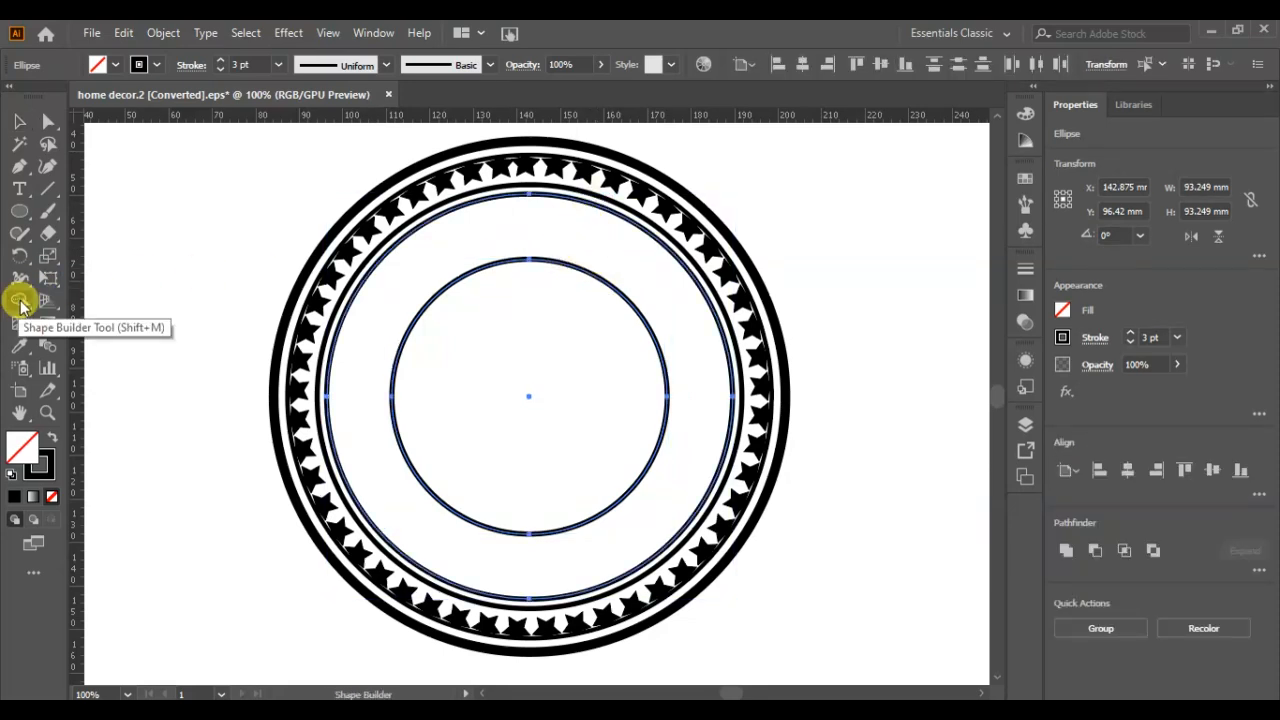
pyautogui.click(20, 302)
pyautogui.click(350, 392)
pyautogui.click(20, 121)
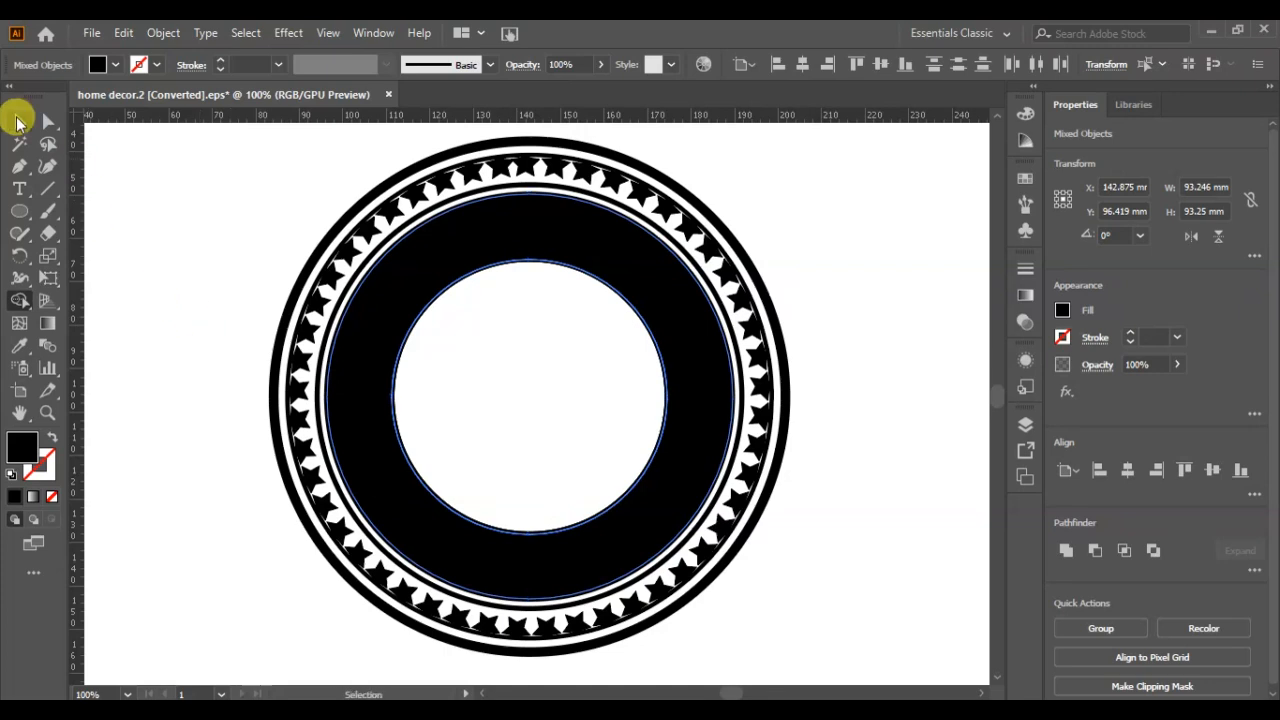
pyautogui.click(183, 370)
# Step: Move the filled black ring aside and delete the two leftover small circle outlines
pyautogui.moveTo(398, 425); pyautogui.dragTo(814, 409)
pyautogui.moveTo(737, 404); pyautogui.dragTo(507, 410)
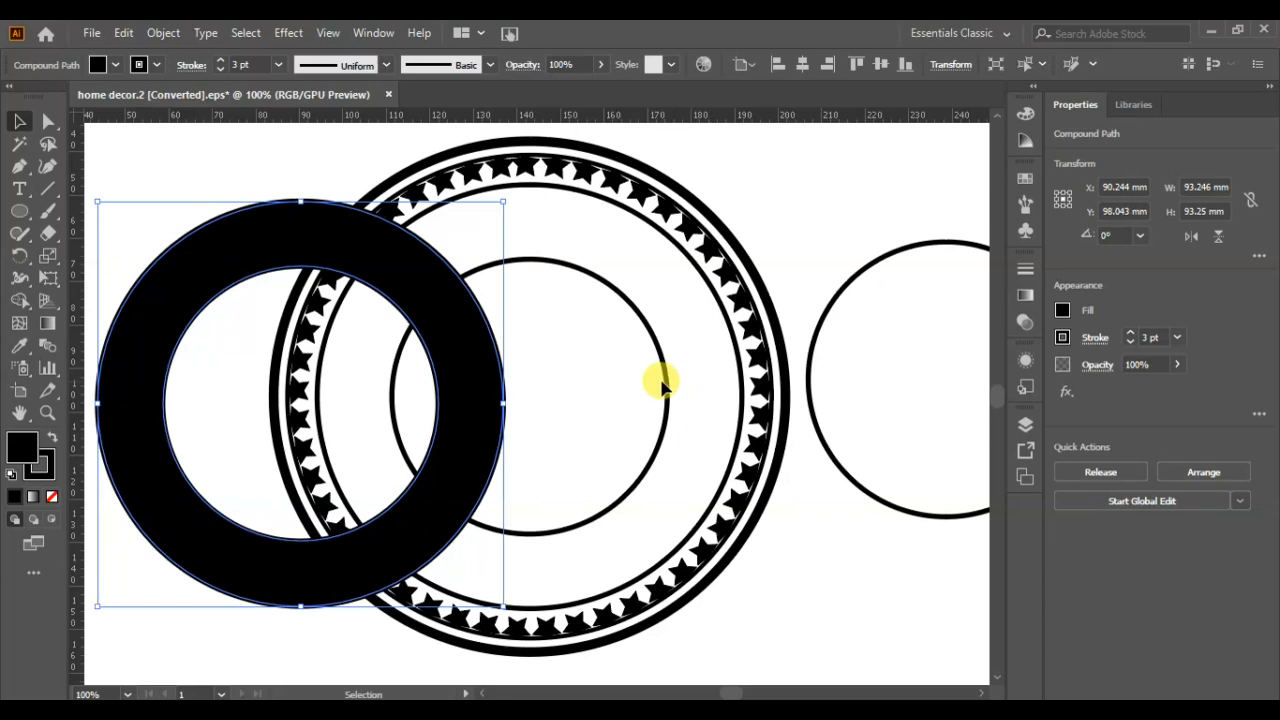
pyautogui.moveTo(666, 381); pyautogui.dragTo(1040, 396)
pyautogui.moveTo(660, 375); pyautogui.dragTo(890, 371)
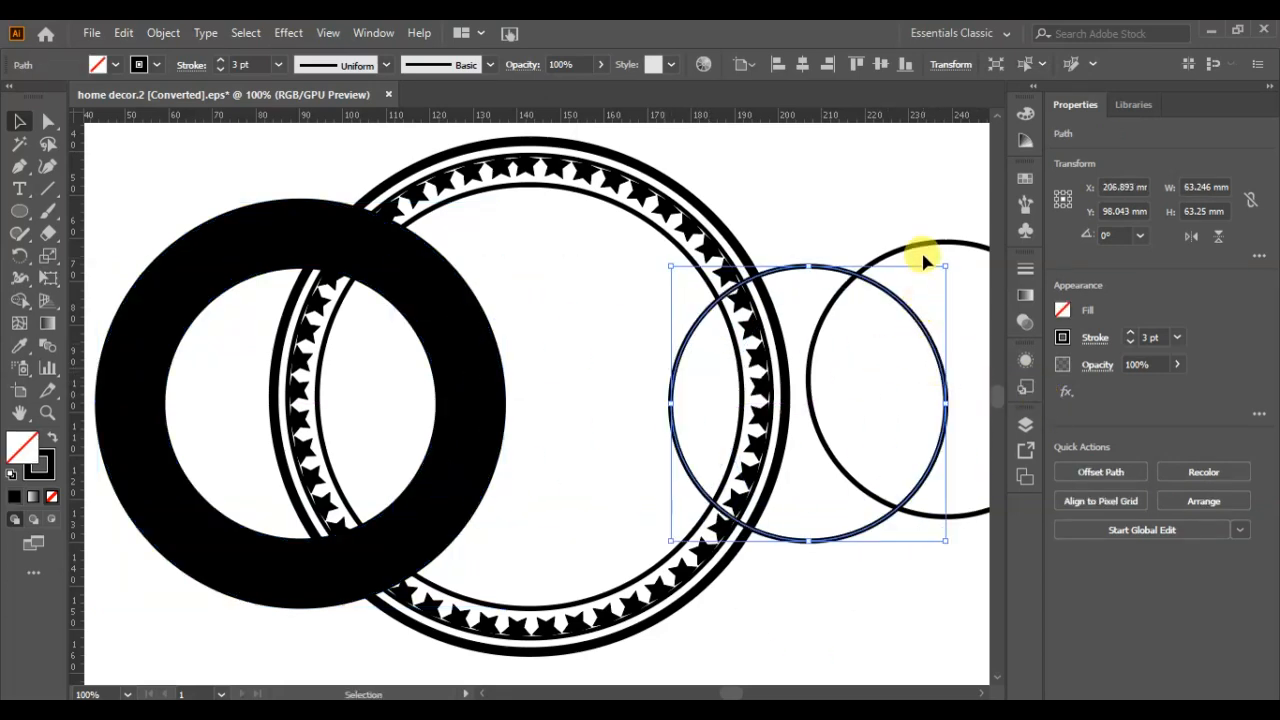
pyautogui.keyDown('shift'); pyautogui.click(869, 348); pyautogui.keyUp('shift')
pyautogui.press('Delete')
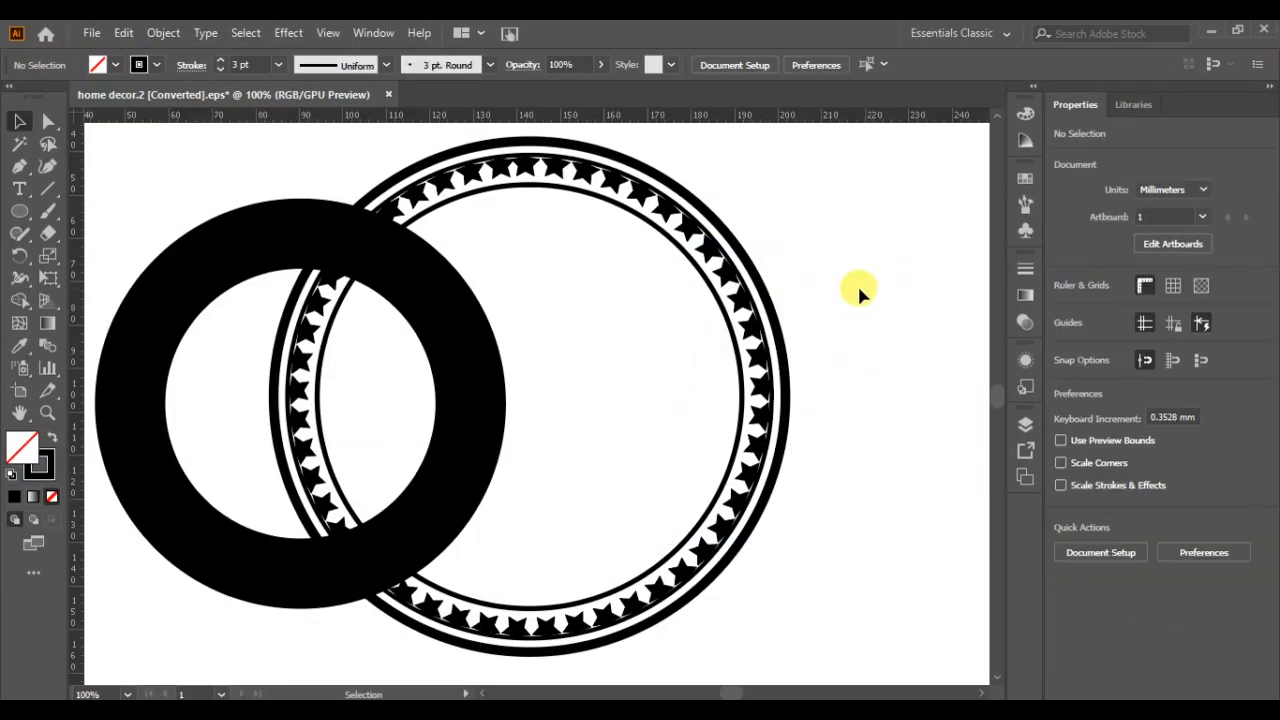
# Step: Select all artwork and align it horizontally and vertically to a common centre
pyautogui.hotkey('ctrl', 'a')
pyautogui.click(1128, 474)
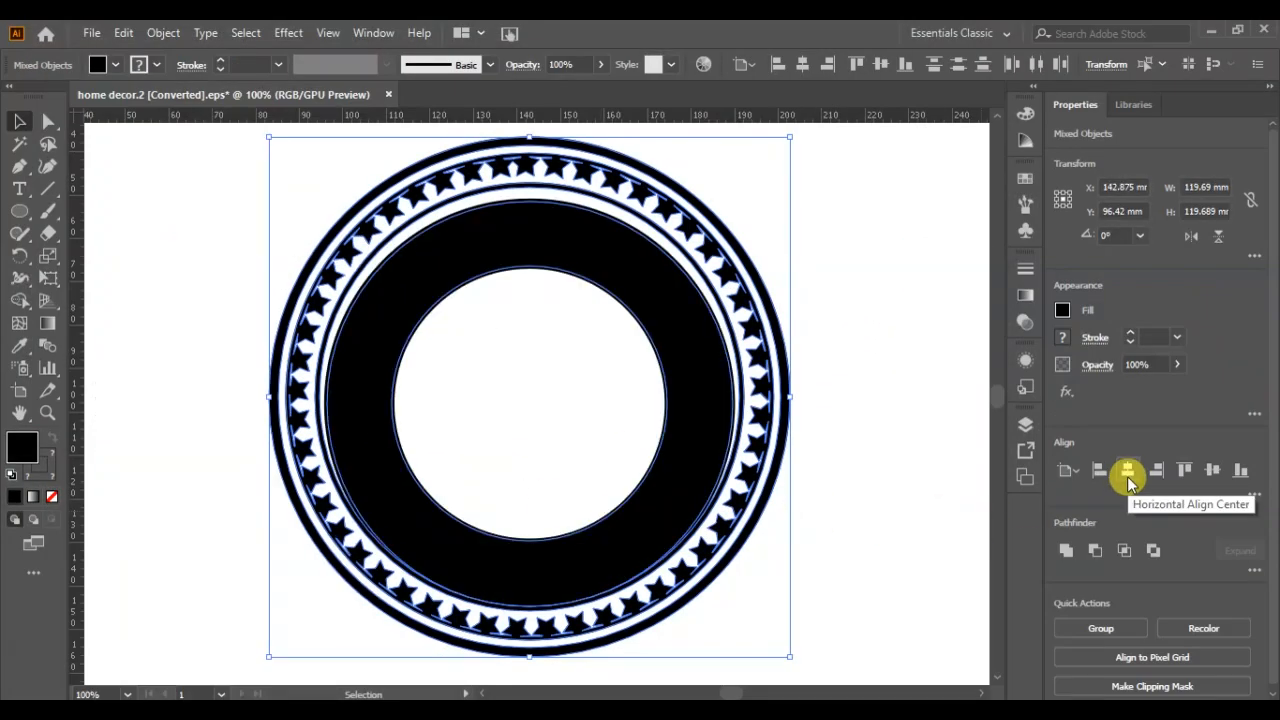
pyautogui.click(1210, 471)
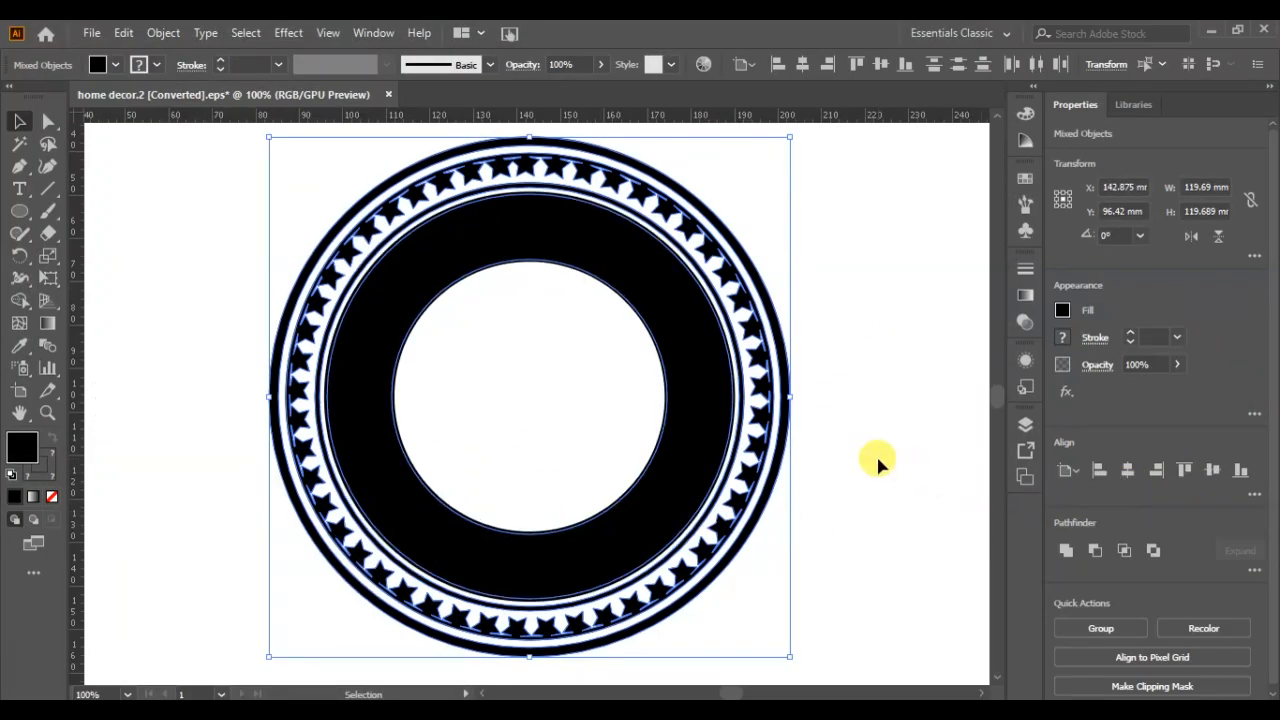
# Step: Remove the stroke from the wide black ring so only its black fill is kept
pyautogui.click(876, 453)
pyautogui.click(688, 452)
pyautogui.click(46, 470)
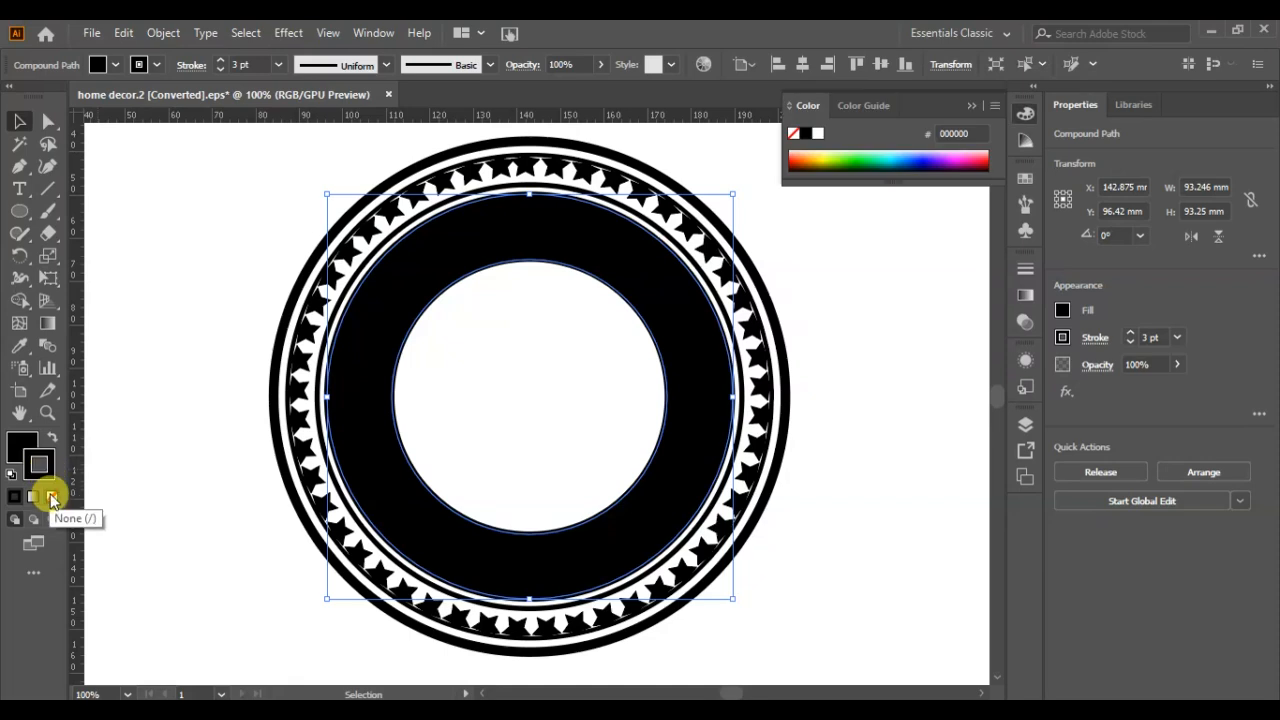
pyautogui.click(52, 496)
pyautogui.click(167, 487)
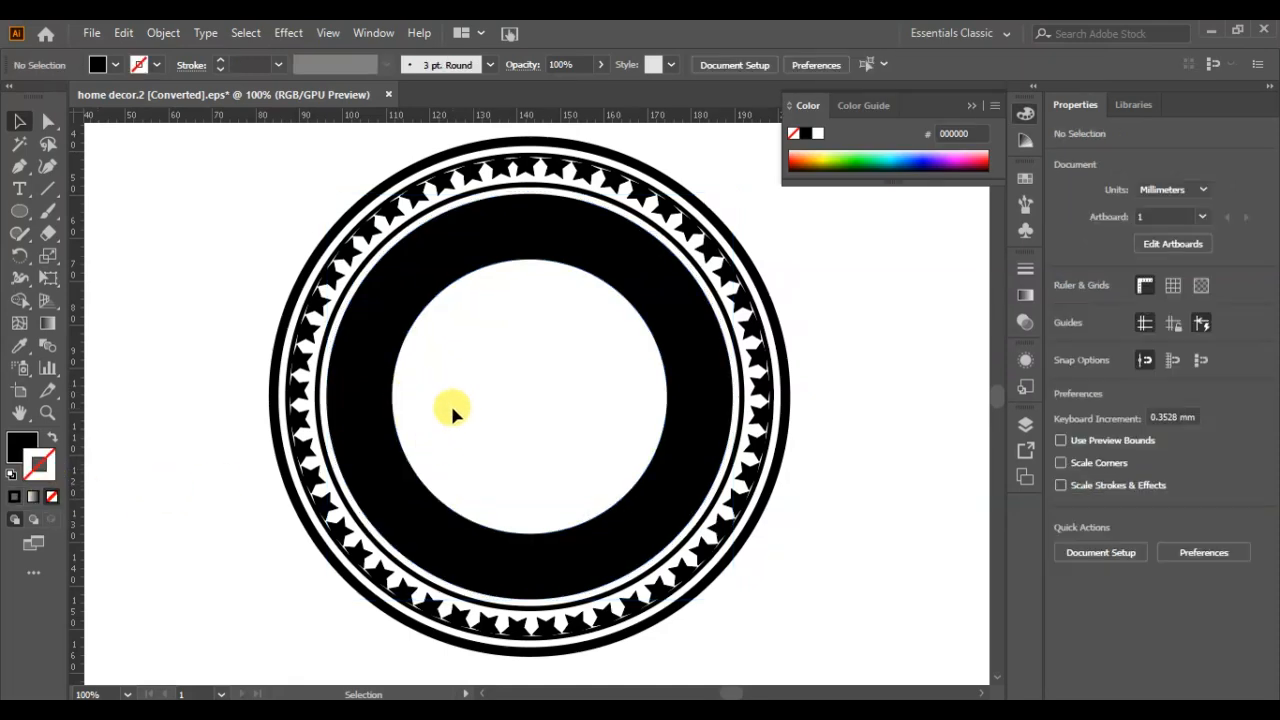
# Step: Draw a circle about 59.6 mm wide from the ring's centre, with no fill and a 2 pt black stroke
pyautogui.click(19, 210)
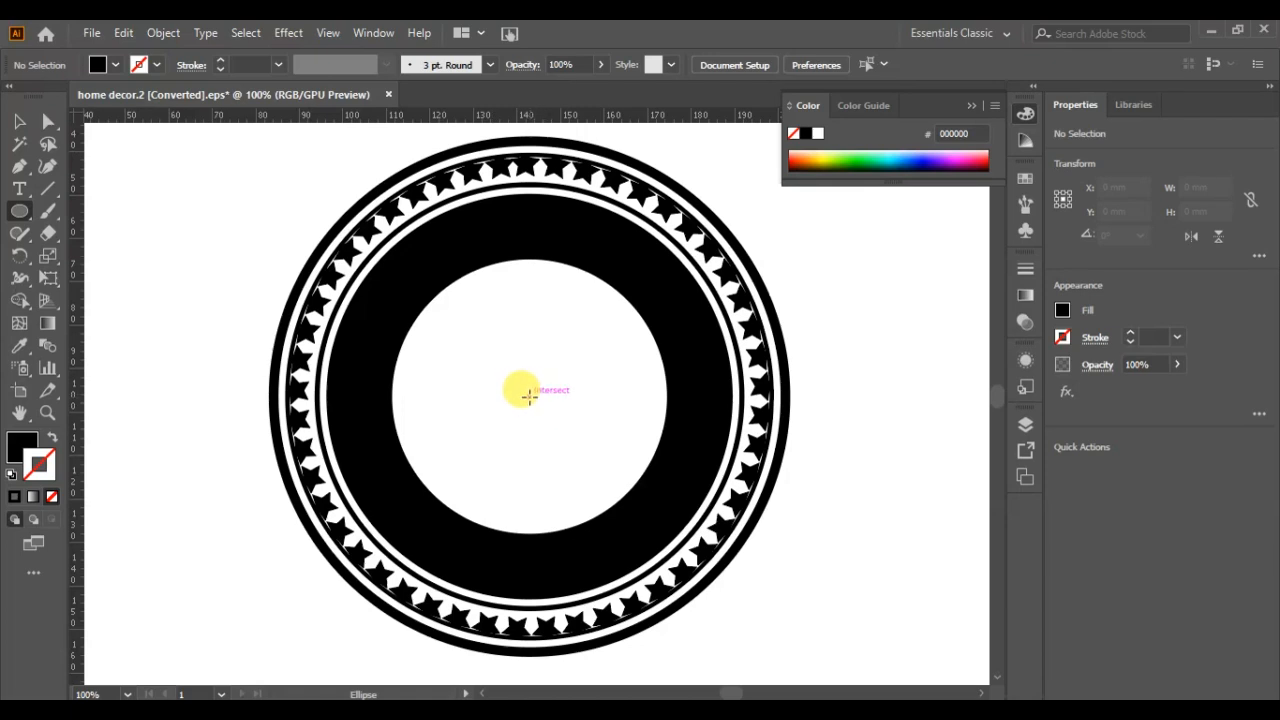
pyautogui.moveTo(529, 396); pyautogui.dragTo(589, 523)
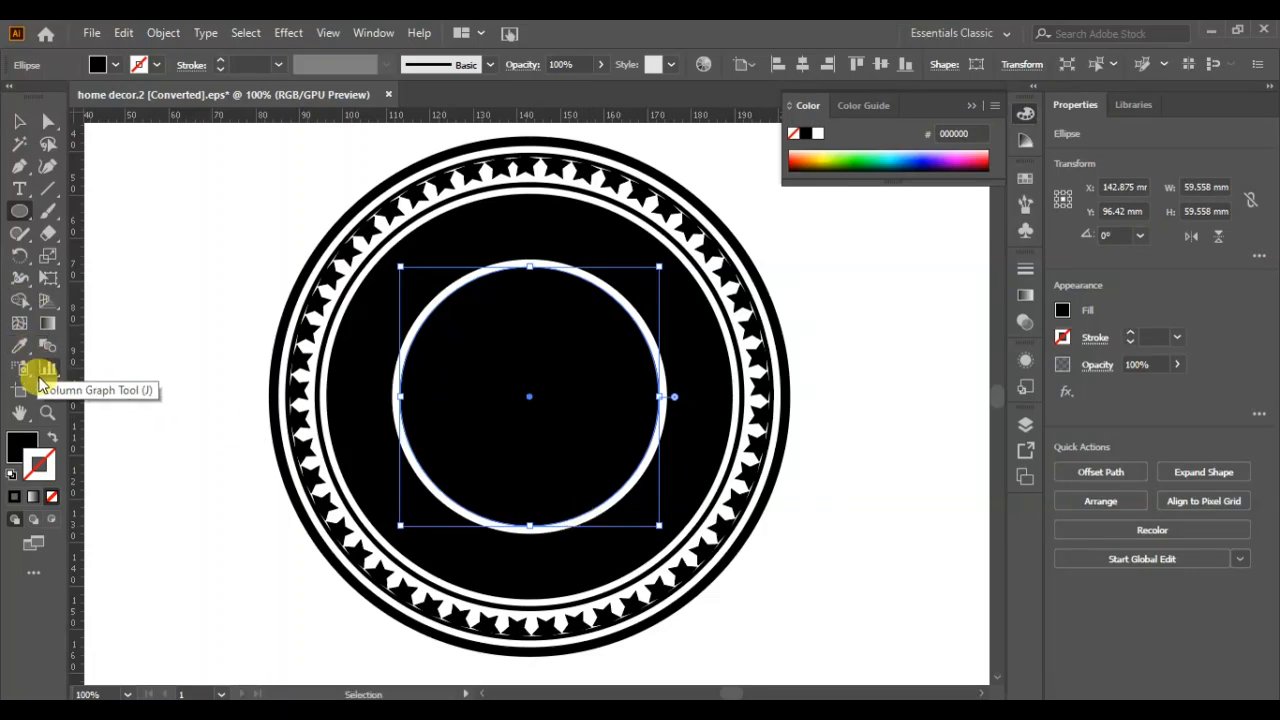
pyautogui.click(52, 440)
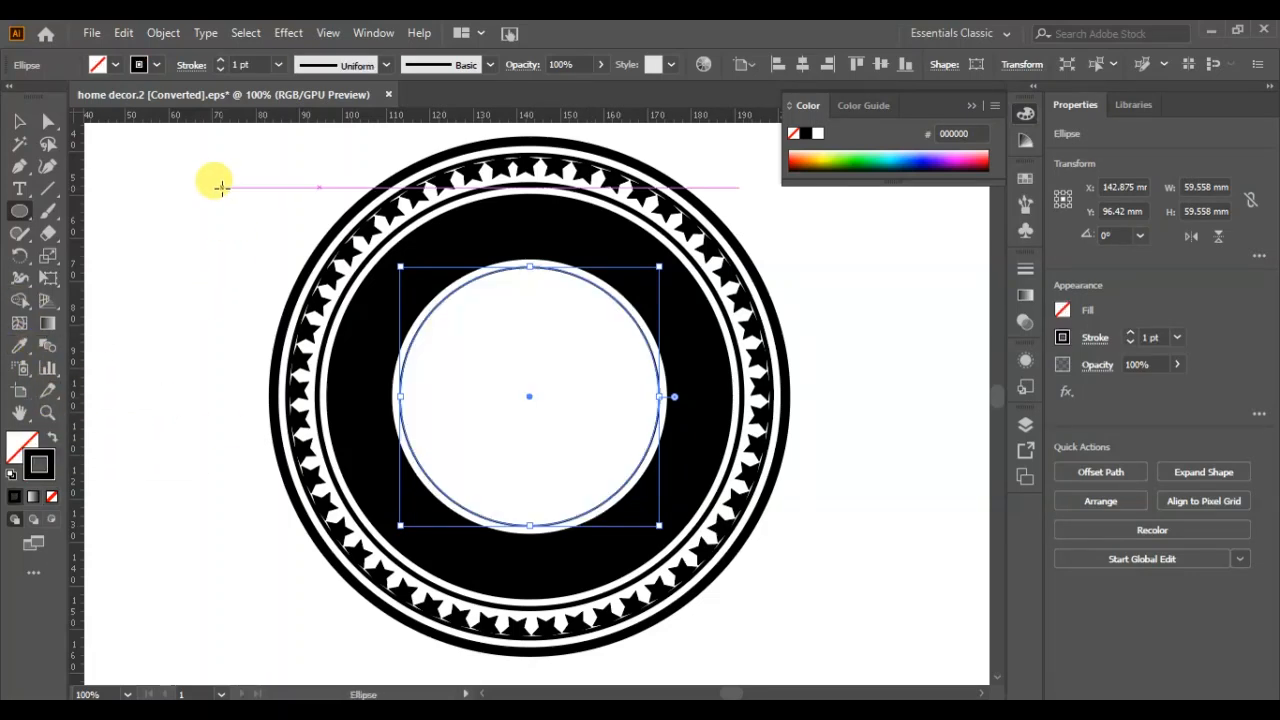
pyautogui.click(221, 61)
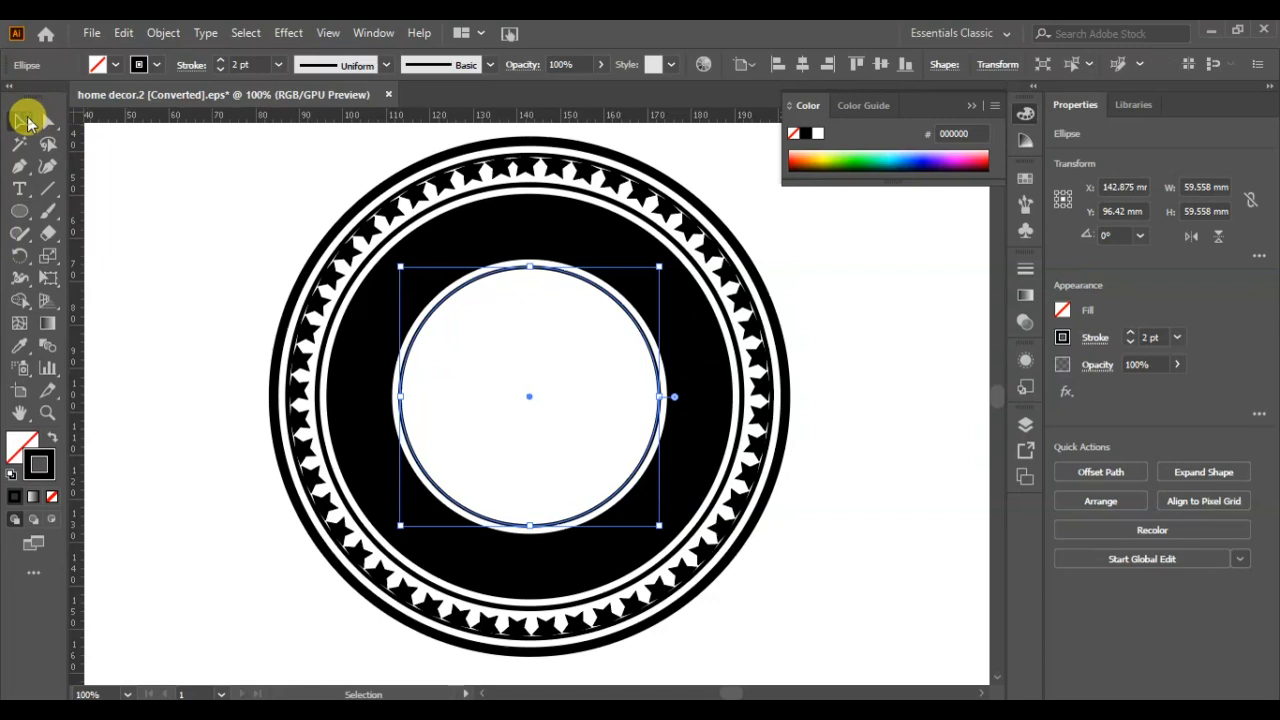
pyautogui.click(20, 120)
pyautogui.click(171, 285)
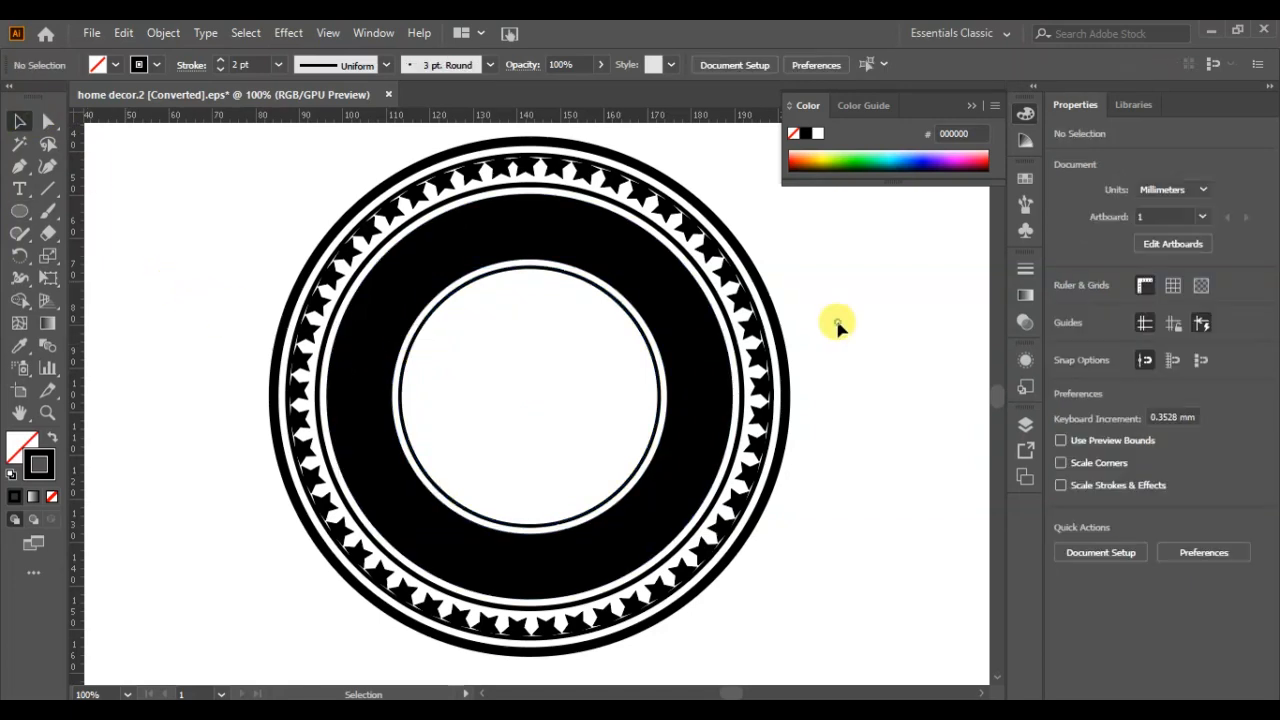
# Step: Expand the fill and stroke of the 2 pt inner circle
pyautogui.moveTo(837, 323); pyautogui.dragTo(294, 400)
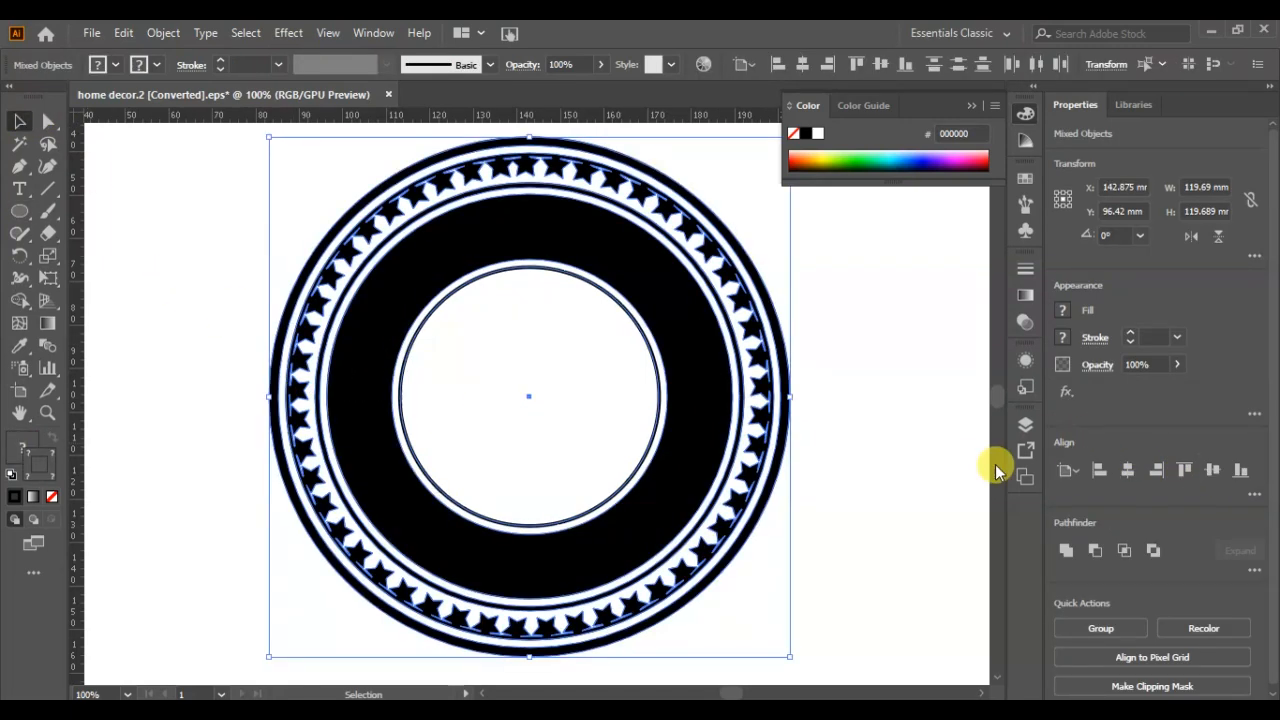
pyautogui.click(199, 245)
pyautogui.click(405, 385)
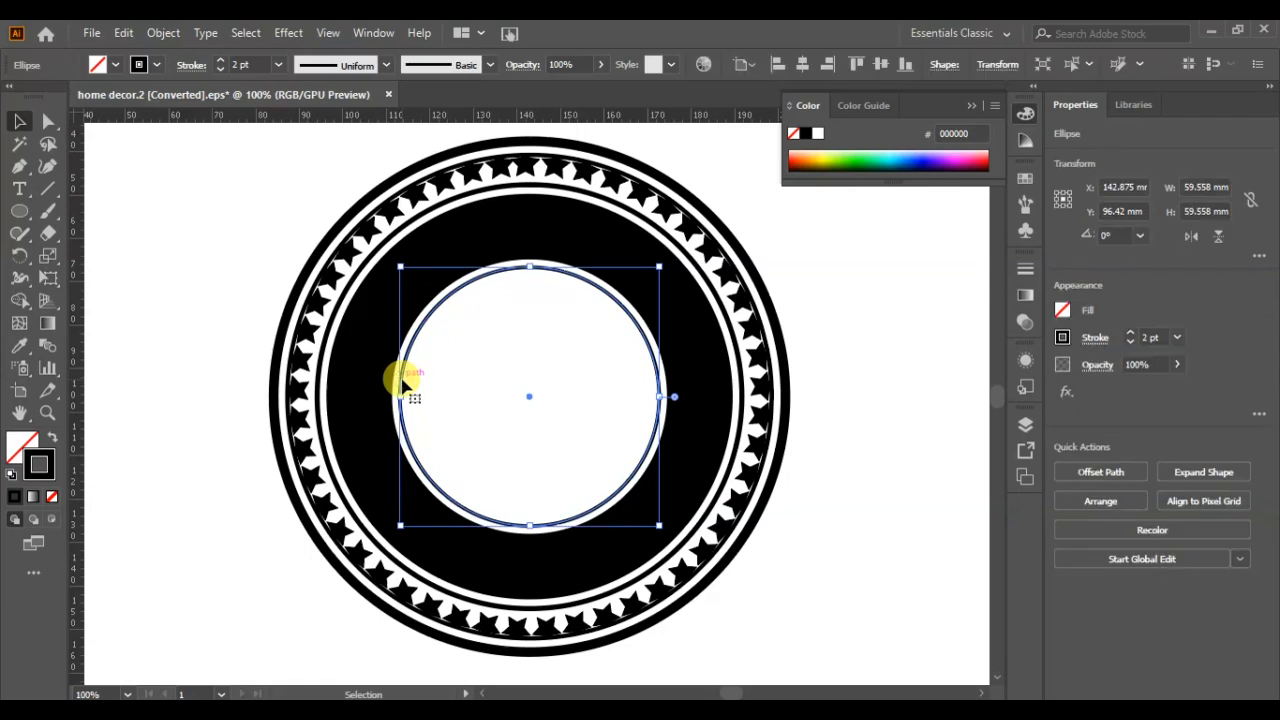
pyautogui.click(164, 33)
pyautogui.click(277, 245)
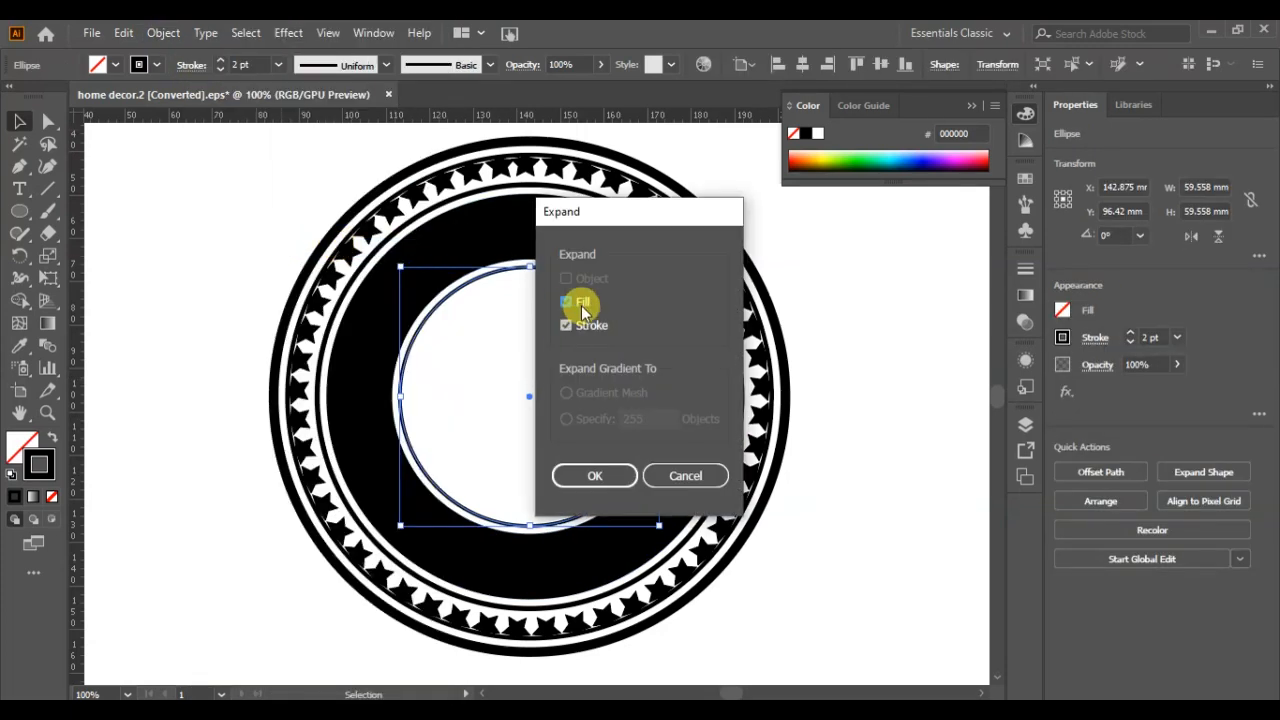
pyautogui.click(594, 476)
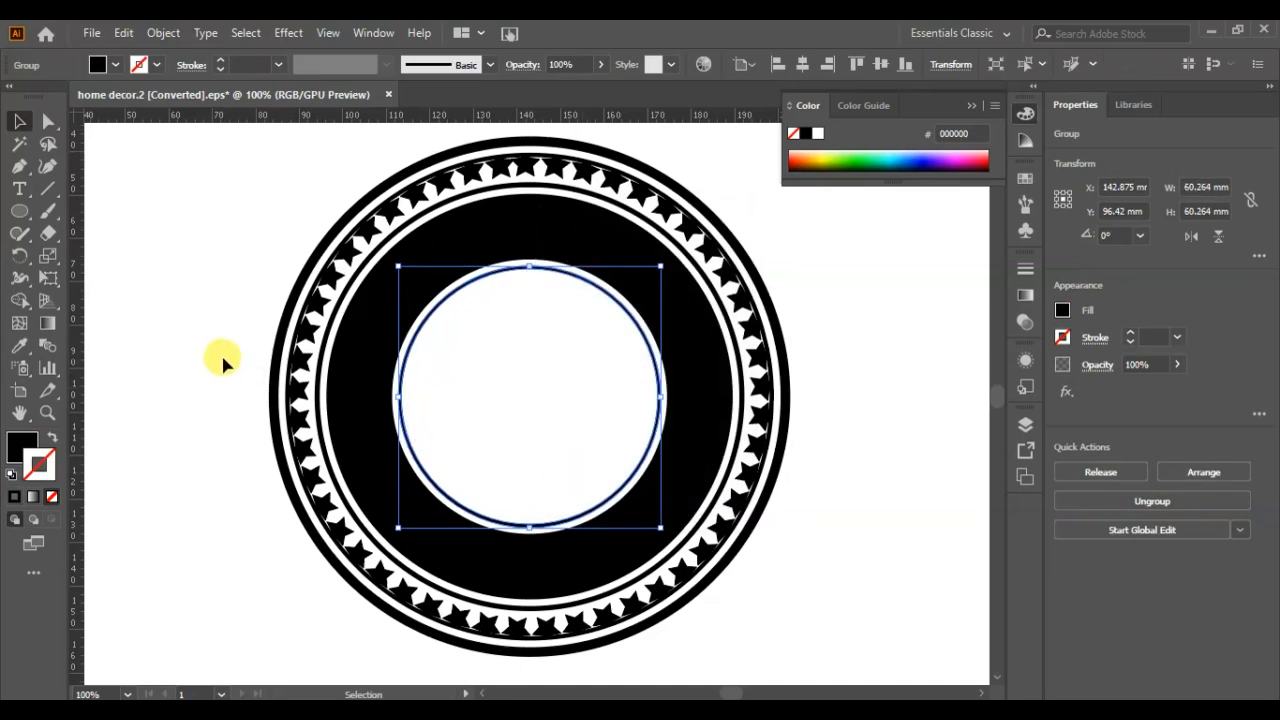
pyautogui.click(220, 360)
# Step: Move the whole round frame about 78 mm to the left, into the left half of the artboard
pyautogui.hotkey('ctrl', '0')
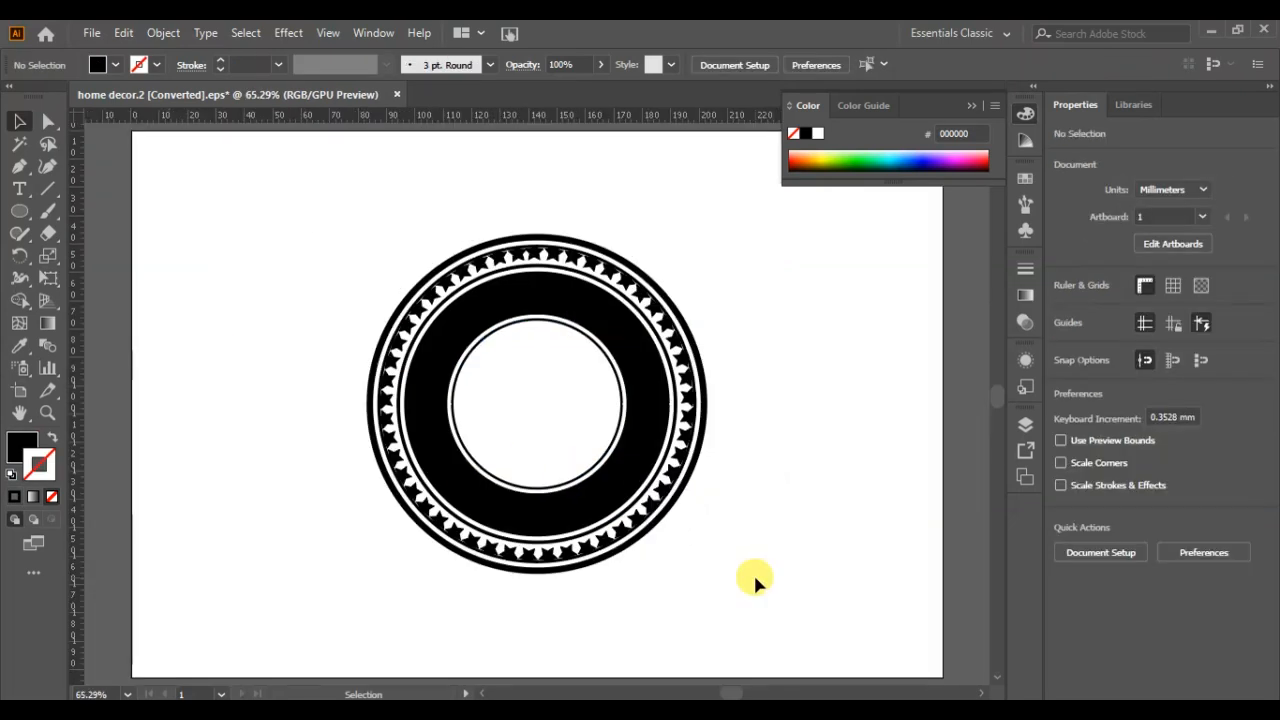
pyautogui.hotkey('ctrl', 'a')
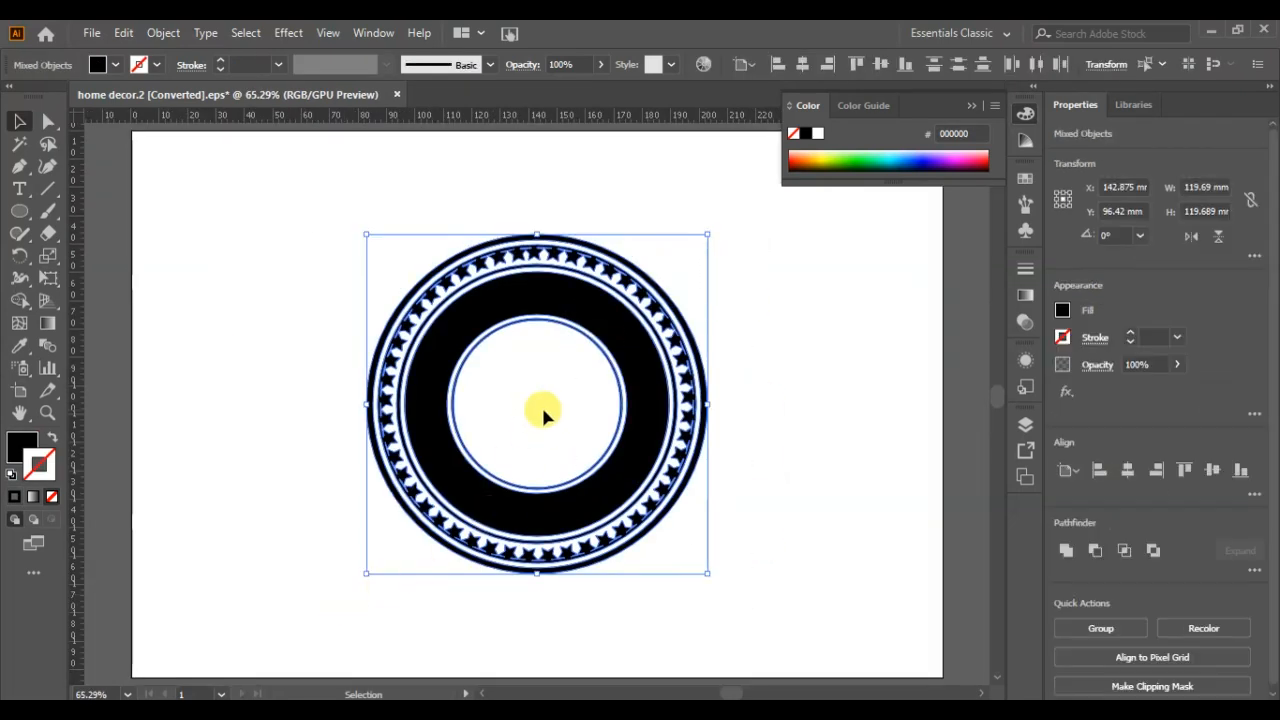
pyautogui.moveTo(645, 367); pyautogui.dragTo(422, 366)
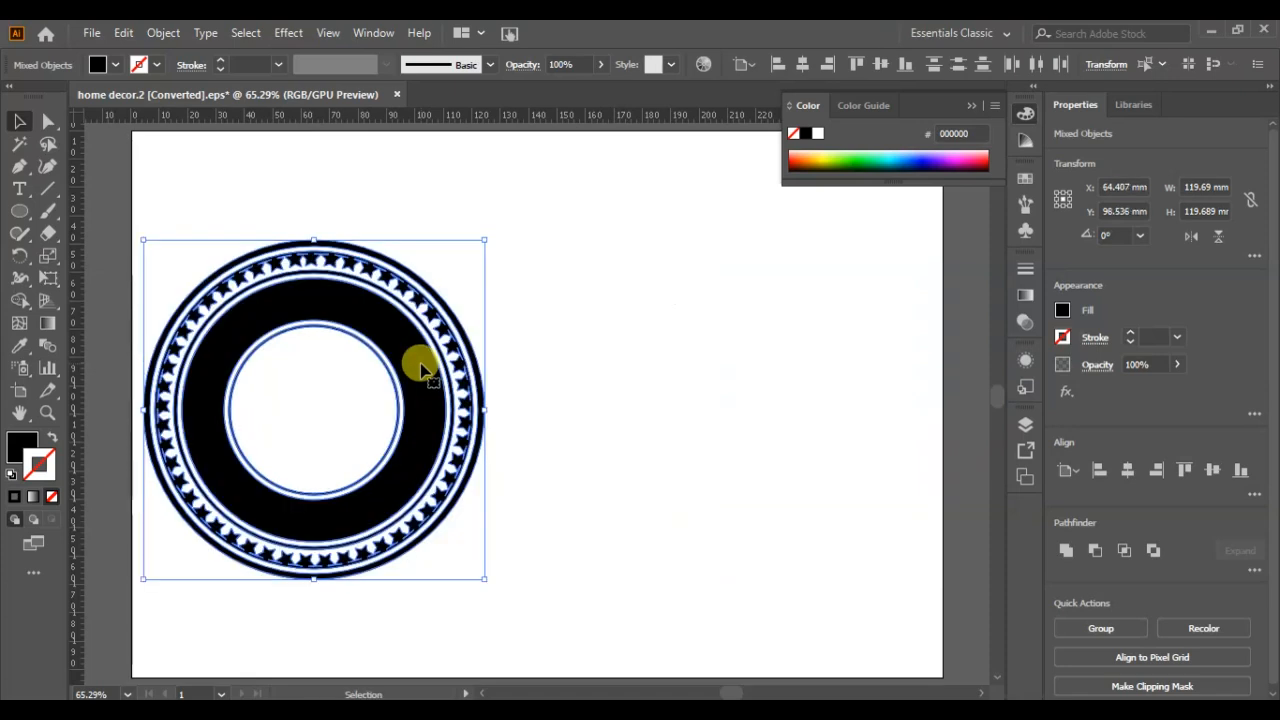
pyautogui.click(637, 396)
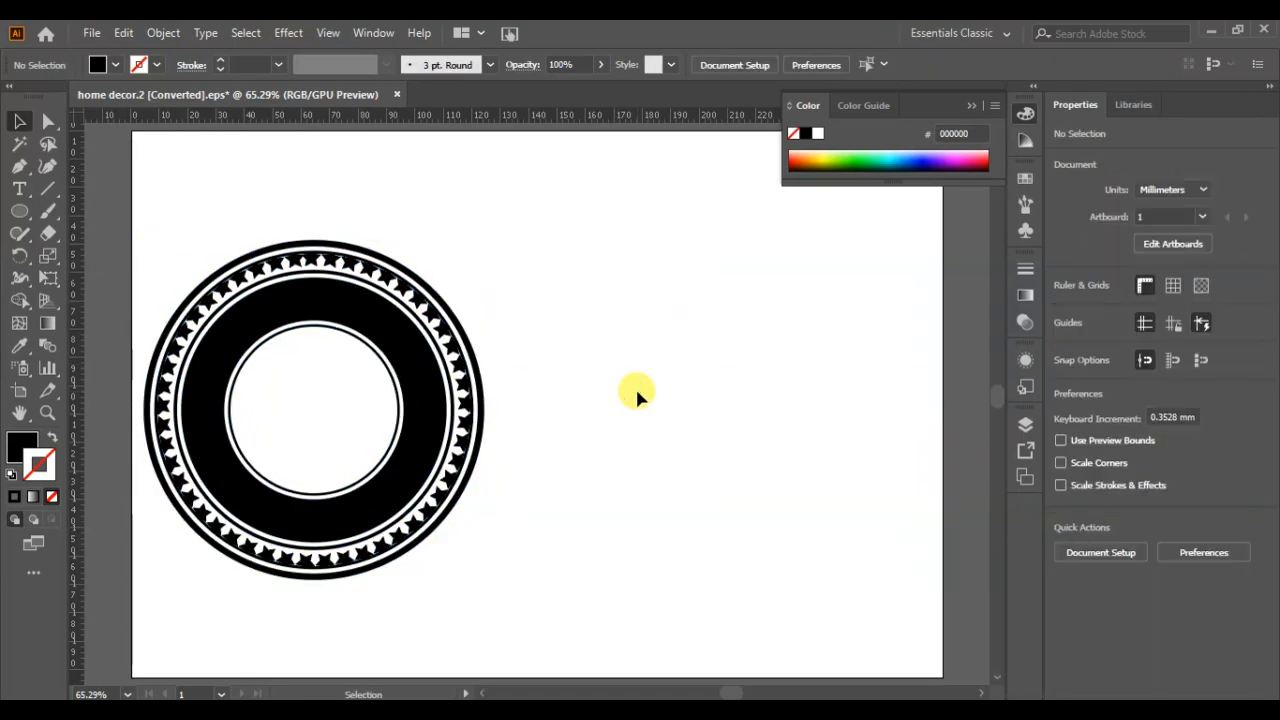
# Step: Draw a black rectangle about 32 by 25 mm in the empty area beside the round frame
pyautogui.click(24, 211)
pyautogui.moveTo(15, 215); pyautogui.dragTo(85, 209)
pyautogui.moveTo(575, 352)
pyautogui.mouseDown()
pyautogui.moveTo(604, 420)
pyautogui.moveTo(663, 418)
pyautogui.mouseUp()
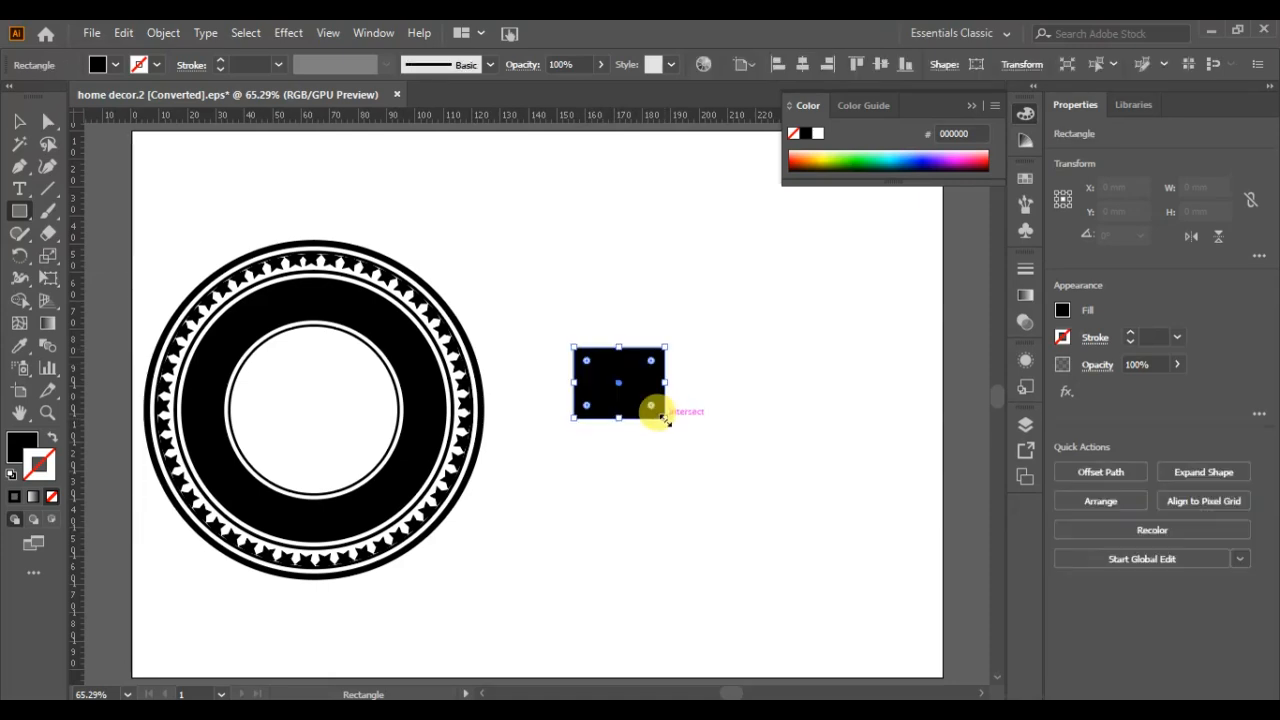
# Step: Bend the rectangle's top and bottom edges upward into arcs with the Anchor Point tool
pyautogui.click(20, 168)
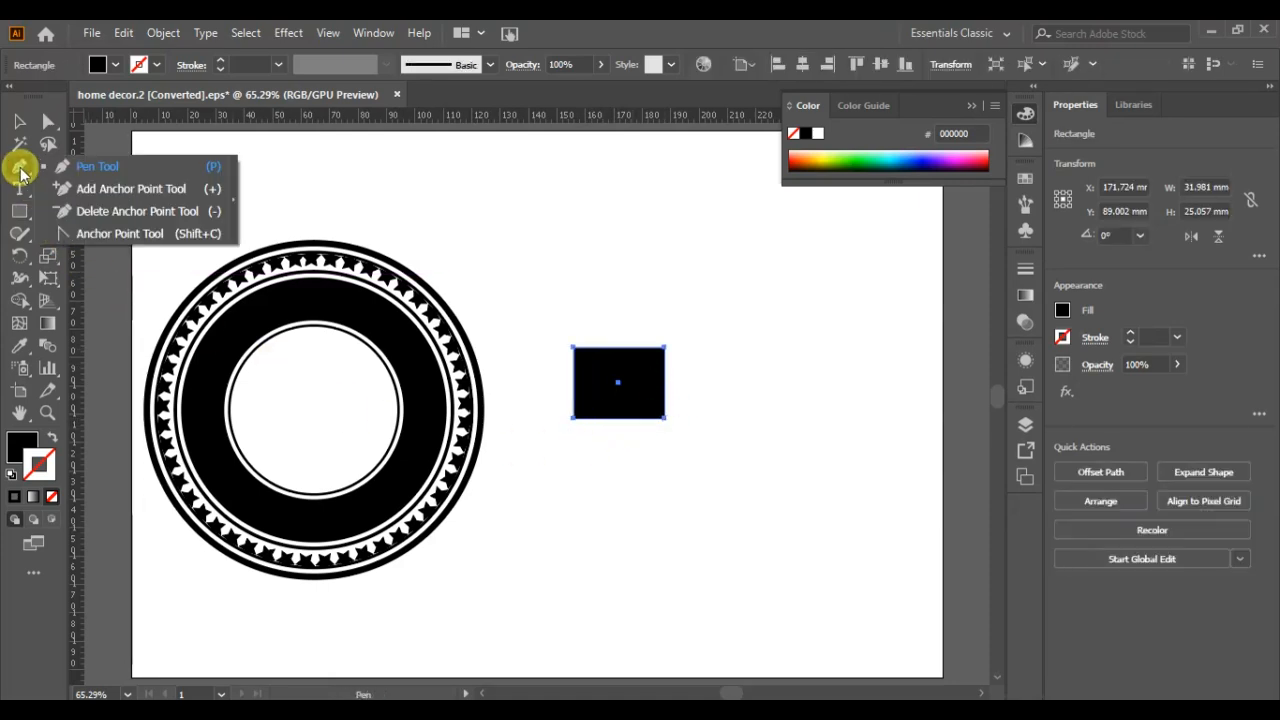
pyautogui.click(60, 232)
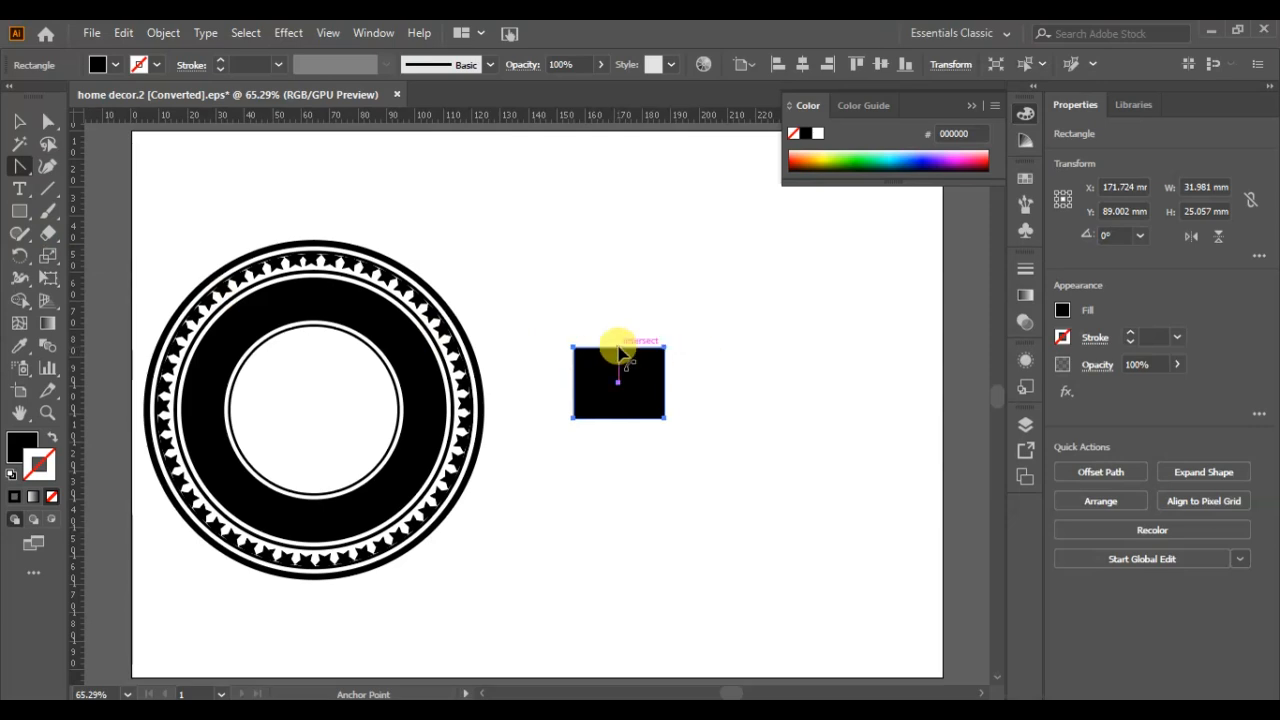
pyautogui.moveTo(619, 349); pyautogui.dragTo(616, 336)
pyautogui.moveTo(612, 418); pyautogui.dragTo(620, 406)
# Step: Duplicate the curved shape with an offset of about 3.3 mm to the right and 5.28 mm up
pyautogui.click(20, 122)
pyautogui.click(634, 503)
pyautogui.moveTo(612, 372); pyautogui.dragTo(630, 362)
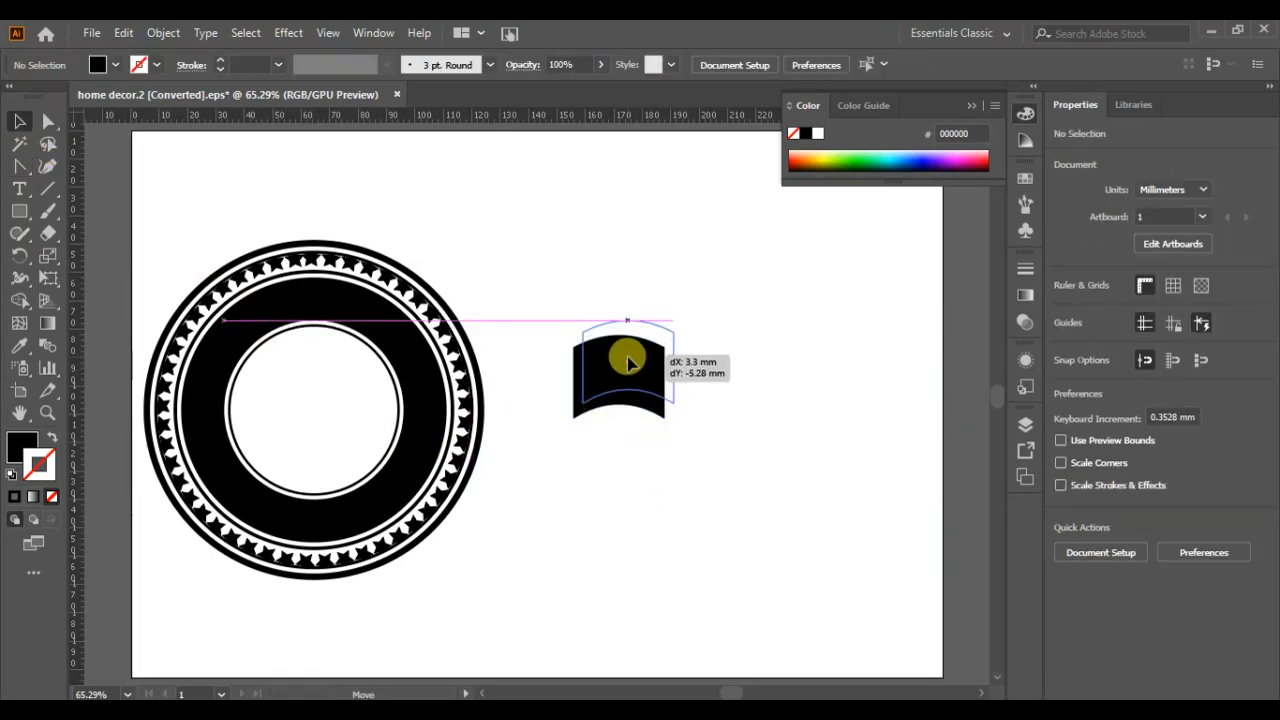
pyautogui.moveTo(630, 362); pyautogui.dragTo(630, 362)
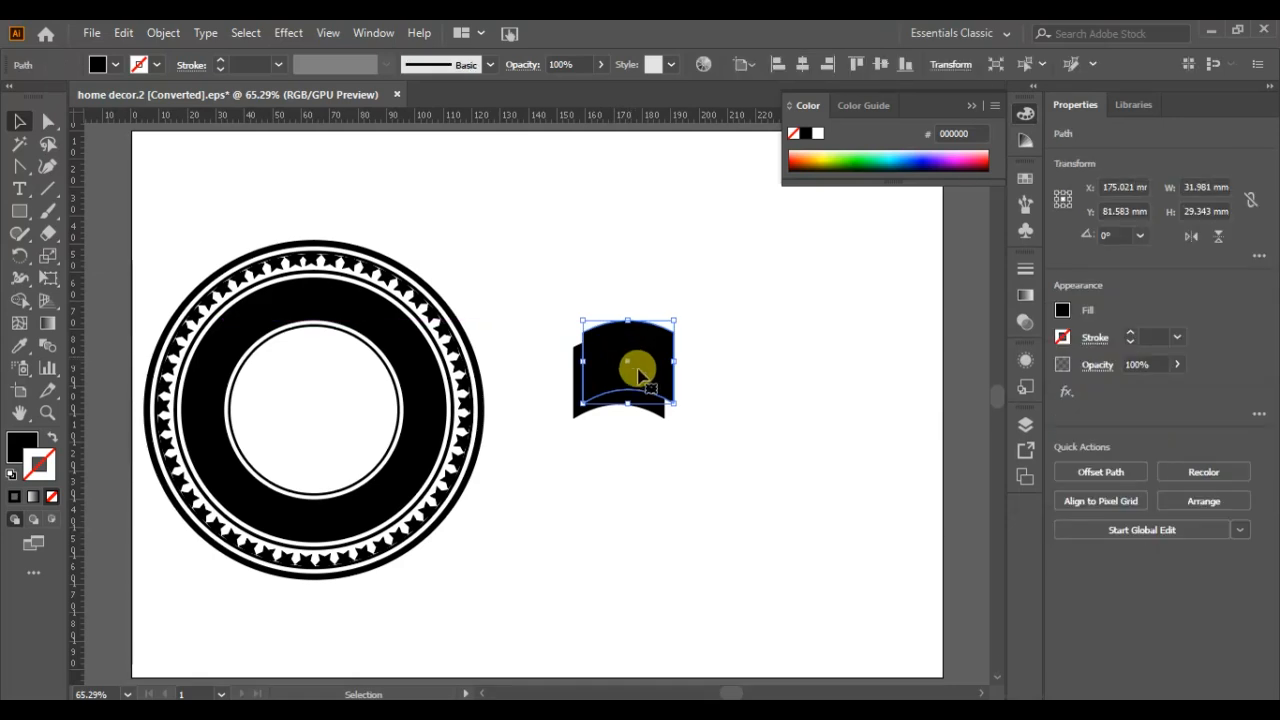
# Step: Pull the copy's lower-right anchor down to the original's corner and subtract the copy from the original shape
pyautogui.click(48, 121)
pyautogui.moveTo(672, 406); pyautogui.dragTo(667, 415)
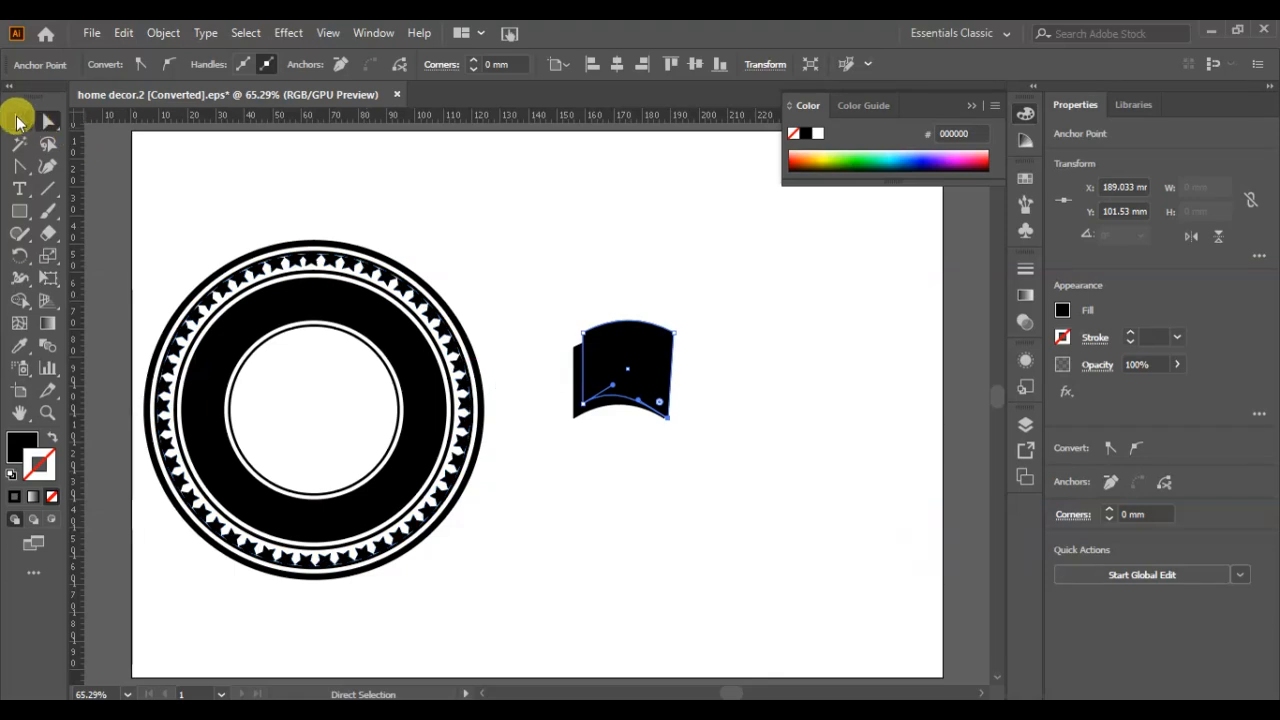
pyautogui.click(17, 121)
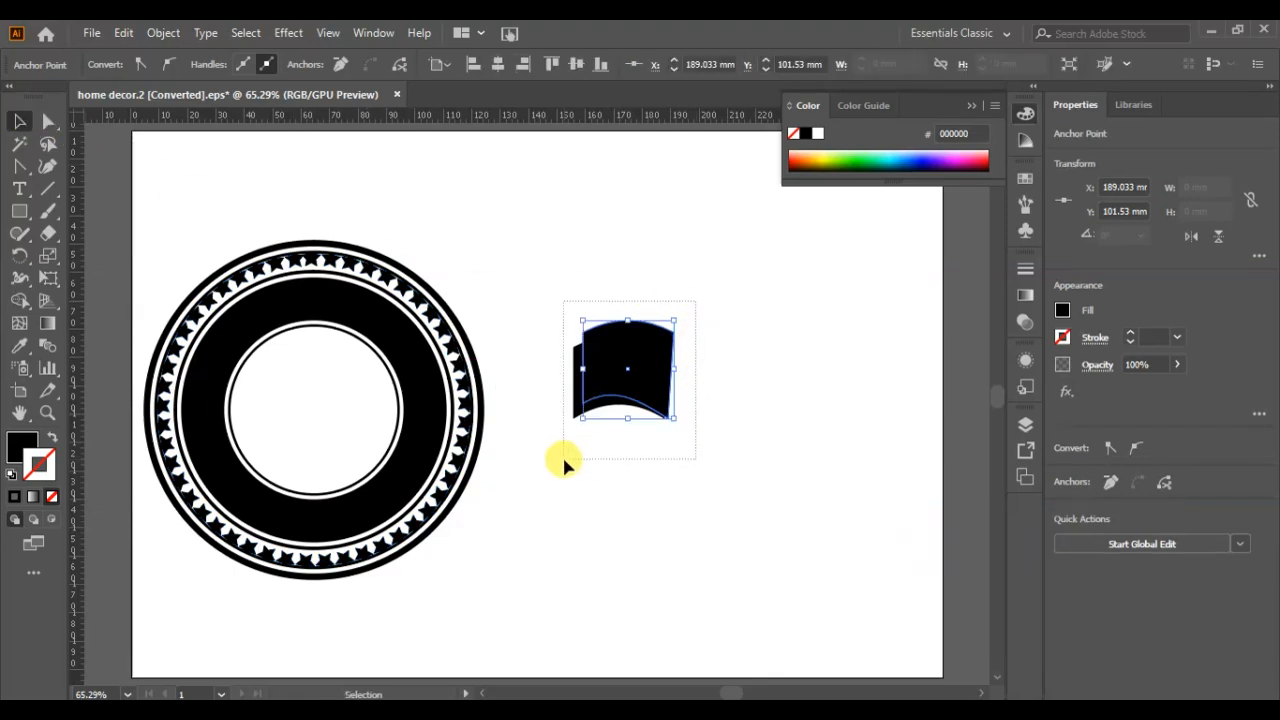
pyautogui.click(1095, 551)
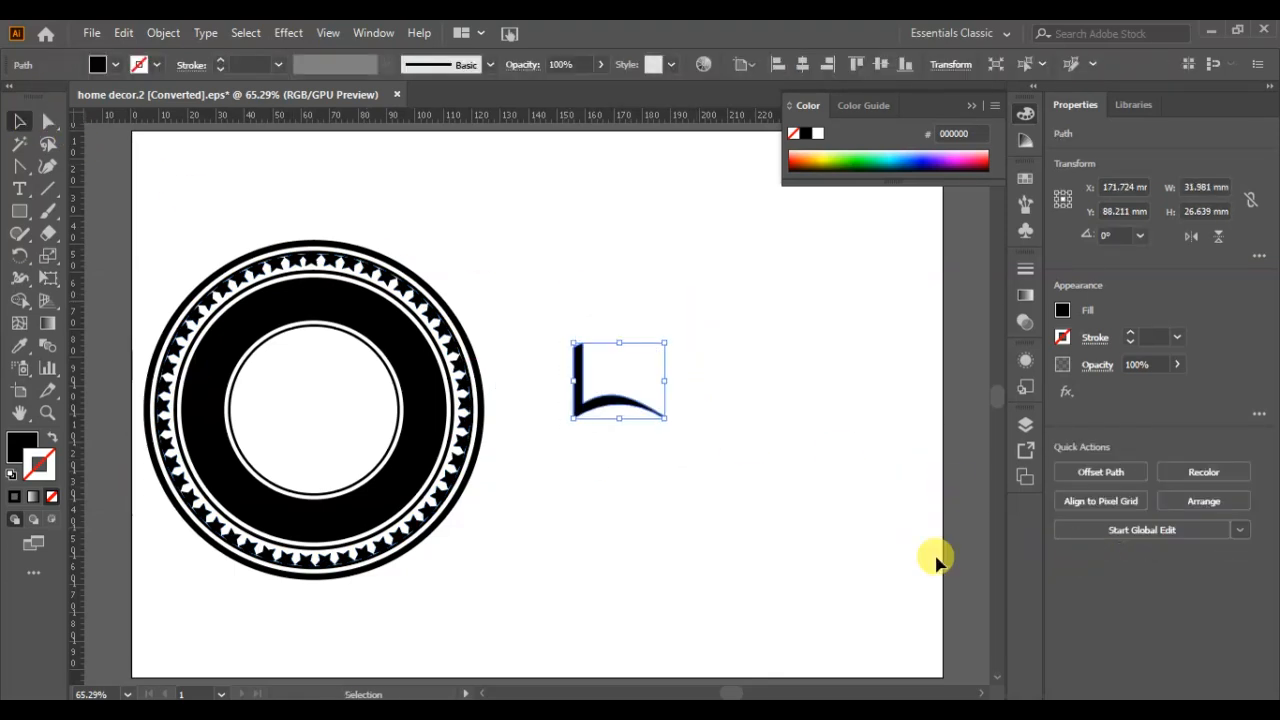
# Step: Duplicate the curved L shape with an offset of about 5.3 mm to the right and 8 mm up
pyautogui.click(794, 523)
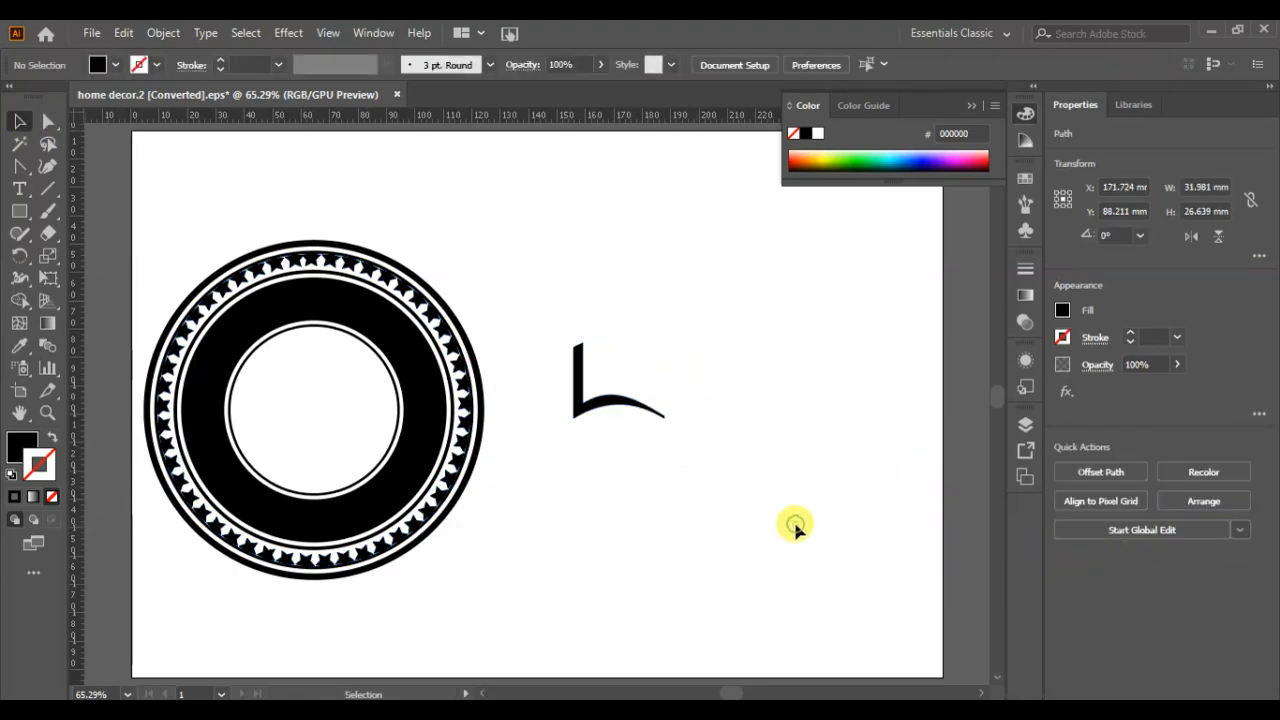
pyautogui.click(588, 406)
pyautogui.moveTo(588, 406); pyautogui.dragTo(598, 388)
# Step: Move the tip anchor points of the copy down and left until they meet the original shape's tip
pyautogui.click(48, 122)
pyautogui.click(680, 438)
pyautogui.click(677, 394)
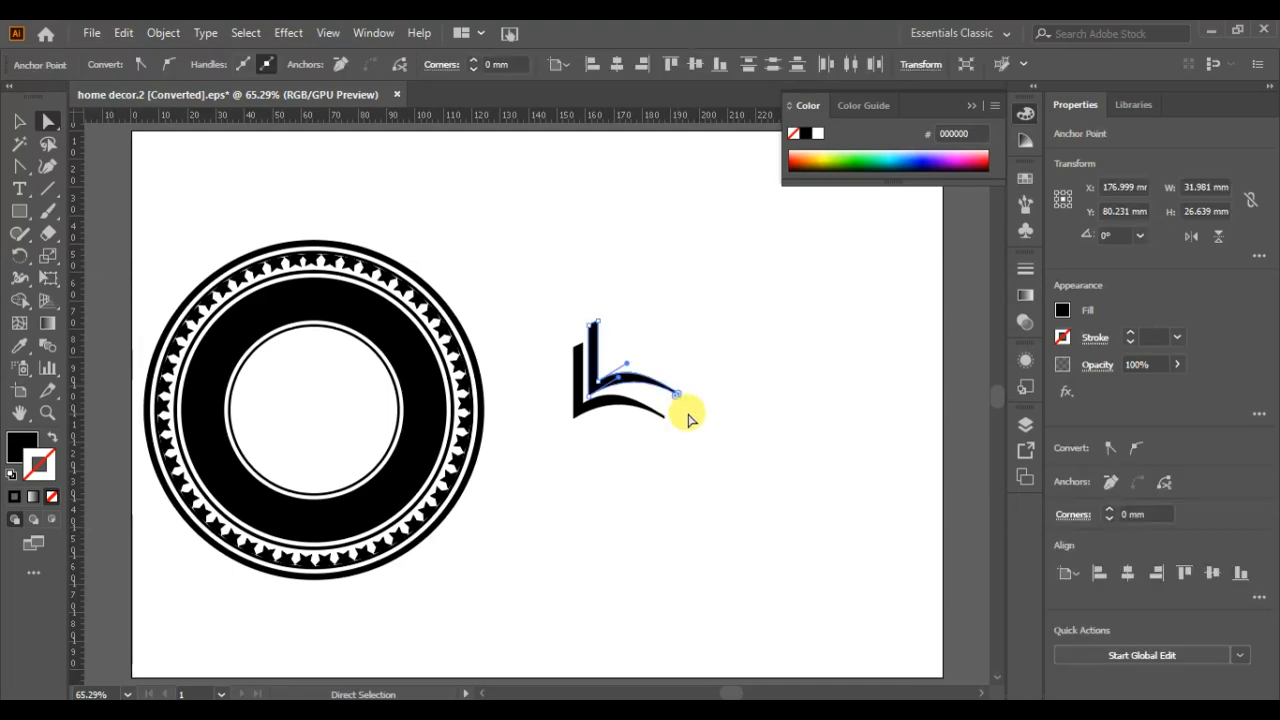
pyautogui.click(680, 410)
pyautogui.hotkey('ctrl', '+')
pyautogui.hotkey('ctrl', '+')
pyautogui.hotkey('ctrl', '+')
pyautogui.hotkey('ctrl', '+')
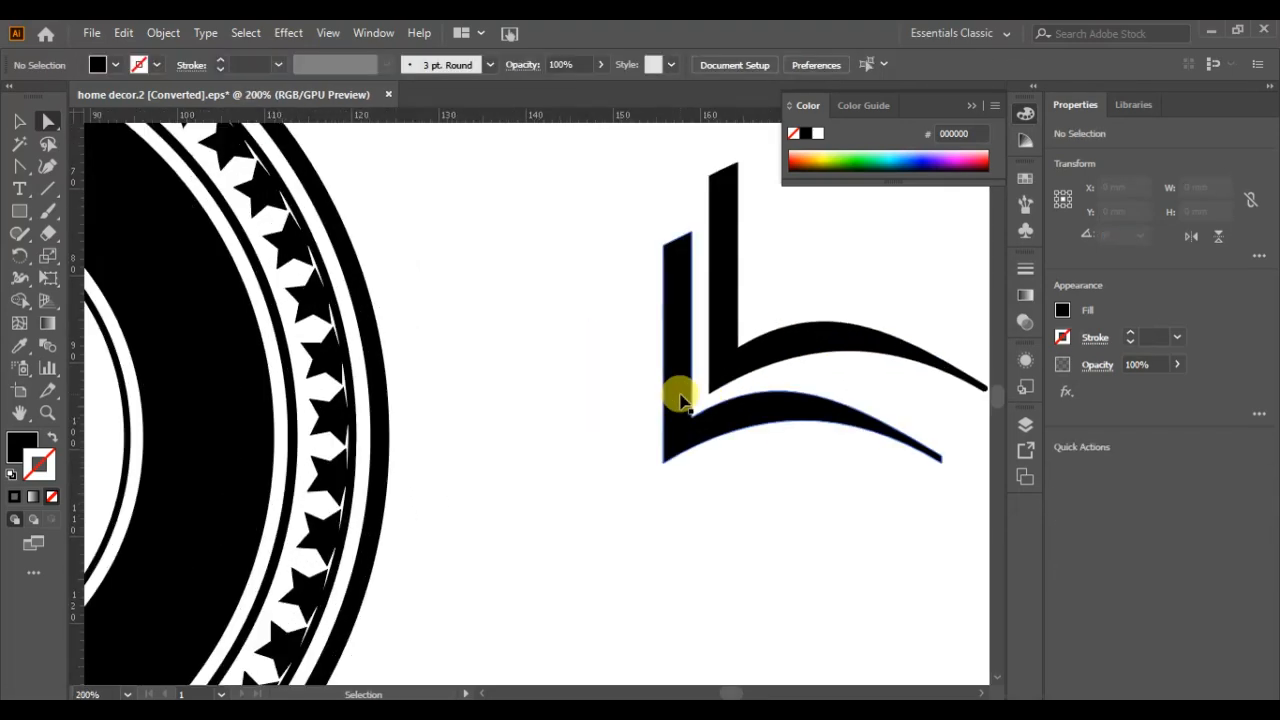
pyautogui.moveTo(777, 516); pyautogui.dragTo(492, 560)
pyautogui.moveTo(716, 425); pyautogui.dragTo(690, 448)
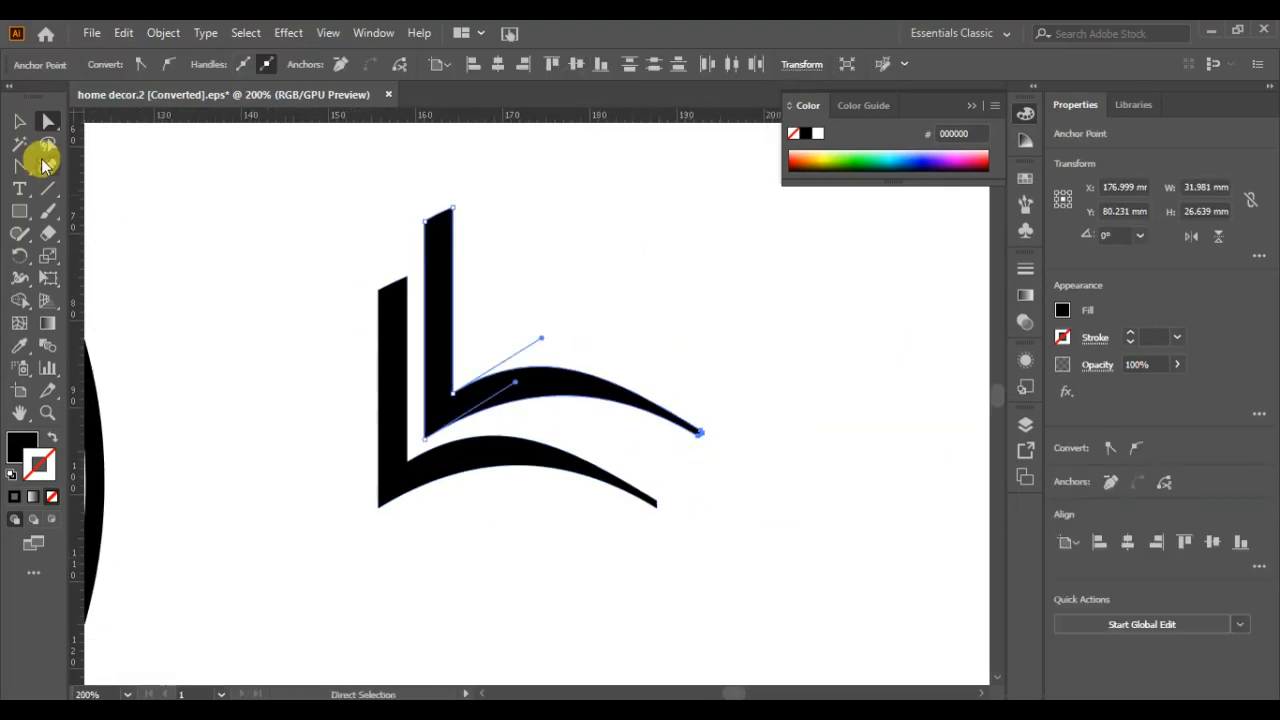
pyautogui.press('Down')
pyautogui.press('Down')
pyautogui.press('Down')
pyautogui.press('Down')
pyautogui.press('Down')
pyautogui.press('Down')
pyautogui.press('Down')
pyautogui.press('Down')
pyautogui.press('Down')
pyautogui.press('Down')
pyautogui.press('Down')
pyautogui.press('Down')
pyautogui.press('Down')
pyautogui.press('Down')
pyautogui.press('Down')
pyautogui.press('Down')
pyautogui.press('Down')
pyautogui.press('Down')
pyautogui.press('Down')
pyautogui.press('Down')
pyautogui.press('Left')
pyautogui.press('Left')
pyautogui.press('Left')
pyautogui.press('Left')
pyautogui.press('Left')
pyautogui.press('Left')
pyautogui.press('Left')
pyautogui.press('Left')
pyautogui.press('Left')
pyautogui.press('Left')
pyautogui.press('Left')
pyautogui.press('Left')
pyautogui.press('Left')
pyautogui.press('Left')
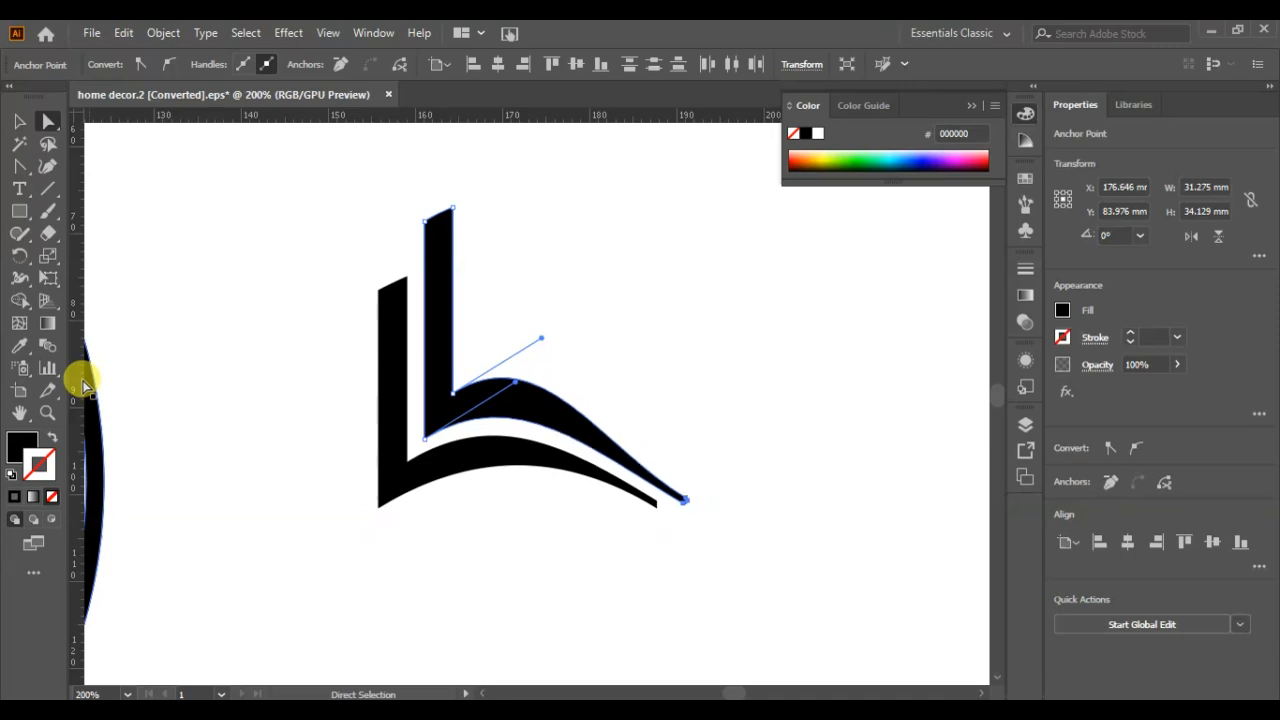
pyautogui.click(631, 409)
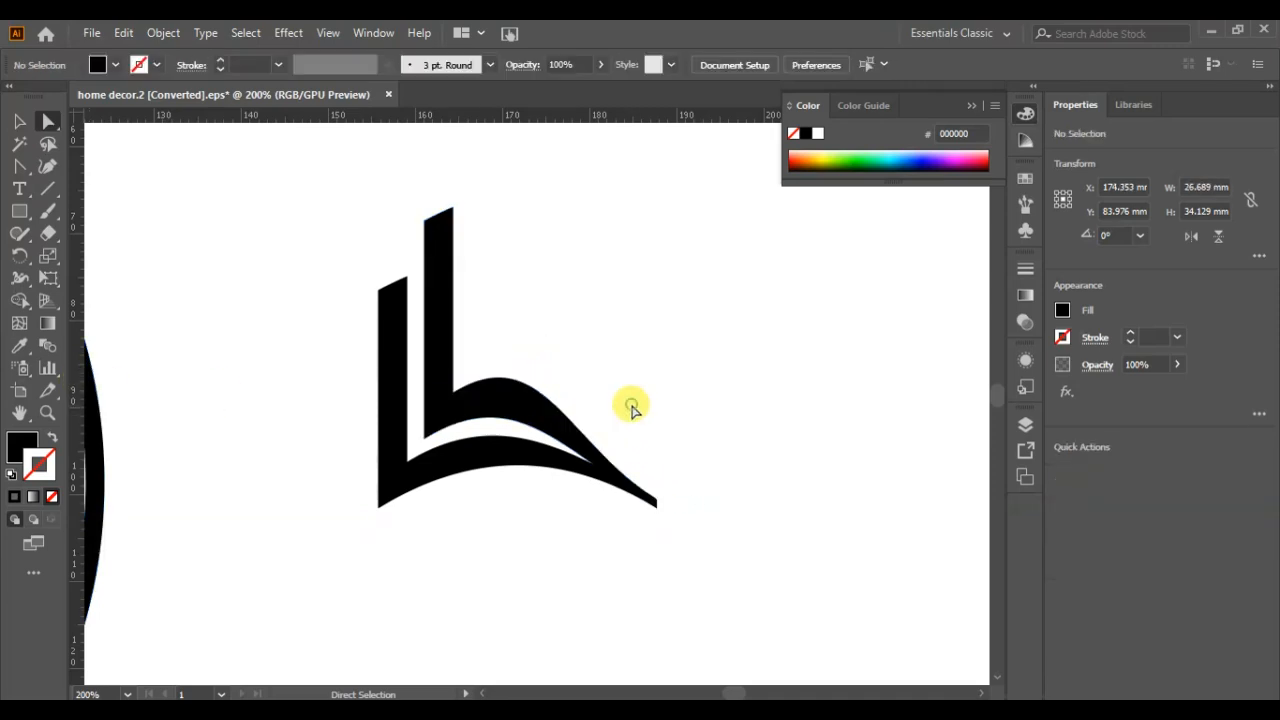
# Step: Duplicate the second shape about 4.7 mm right and 7.9 mm up, and pull the copy's tip anchors onto the shared tip
pyautogui.moveTo(447, 408); pyautogui.dragTo(485, 343)
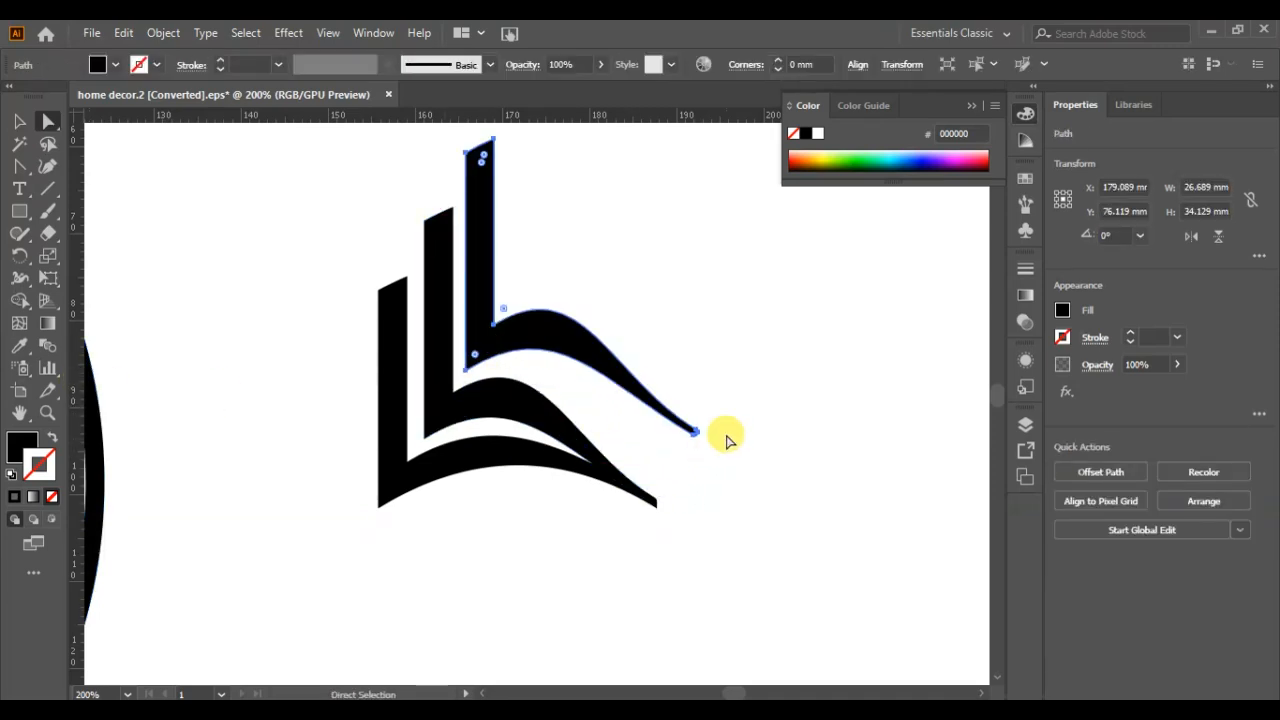
pyautogui.click(696, 432)
pyautogui.press('Down')
pyautogui.press('Down')
pyautogui.press('Down')
pyautogui.press('Down')
pyautogui.press('Down')
pyautogui.press('Down')
pyautogui.press('Down')
pyautogui.press('Down')
pyautogui.press('Down')
pyautogui.press('Down')
pyautogui.press('Down')
pyautogui.press('Down')
pyautogui.press('Down')
pyautogui.press('Down')
pyautogui.press('Down')
pyautogui.press('Down')
pyautogui.press('Down')
pyautogui.press('Down')
pyautogui.press('Down')
pyautogui.press('Down')
pyautogui.press('Left')
pyautogui.press('Left')
pyautogui.press('Left')
pyautogui.press('Left')
pyautogui.press('Left')
pyautogui.press('Left')
pyautogui.press('Left')
pyautogui.press('Left')
pyautogui.press('Left')
pyautogui.press('Left')
pyautogui.press('Left')
pyautogui.press('Left')
pyautogui.press('Left')
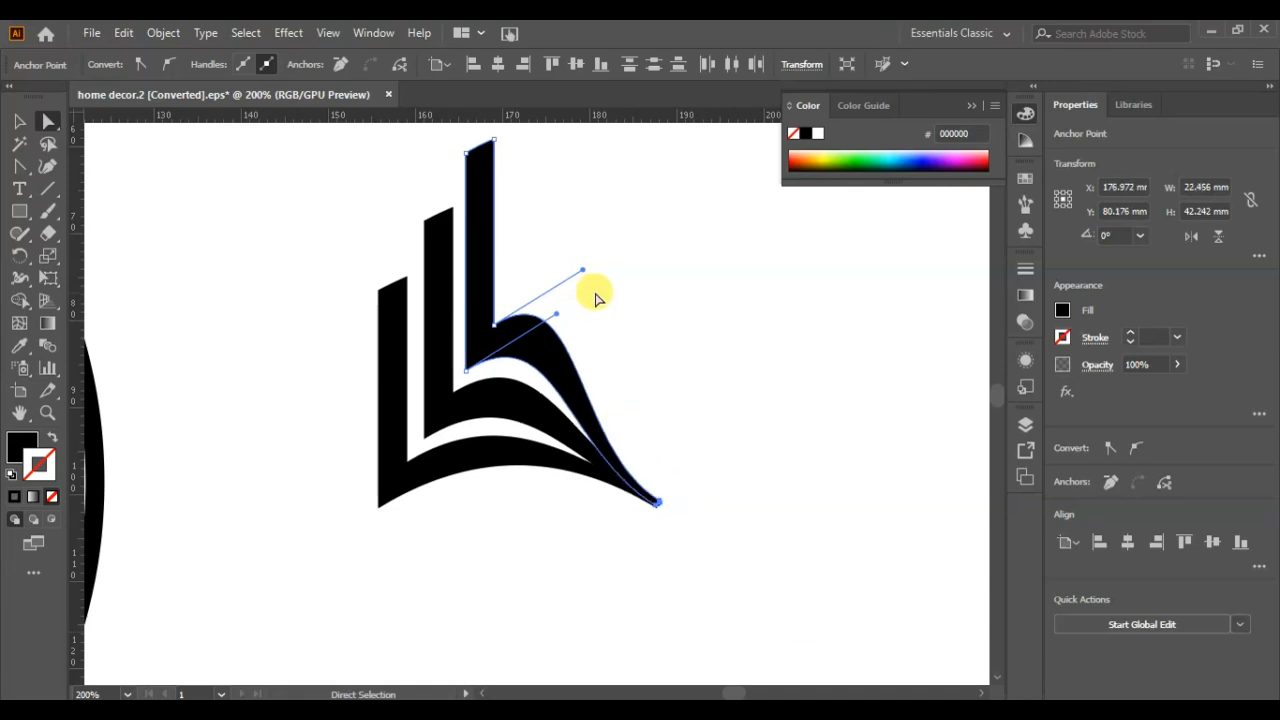
pyautogui.click(664, 372)
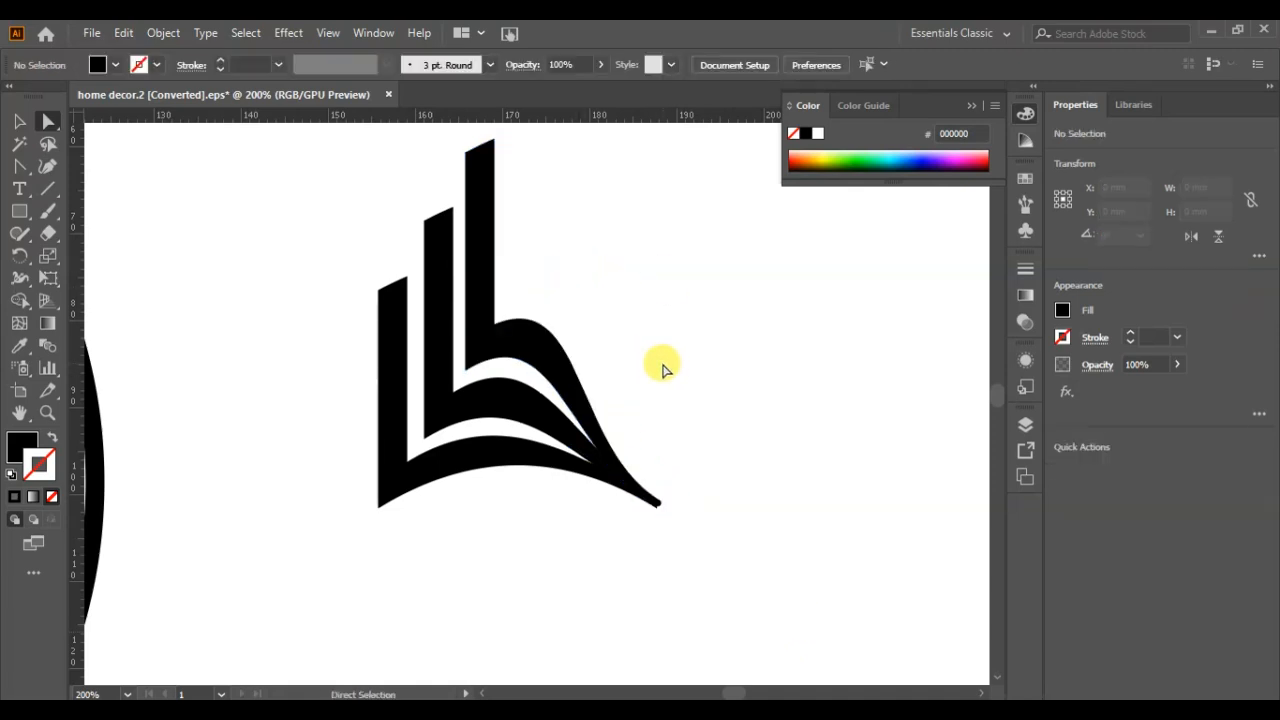
# Step: Narrow the third, tallest shape slightly by scaling its left edge inward
pyautogui.moveTo(640, 451); pyautogui.dragTo(691, 563)
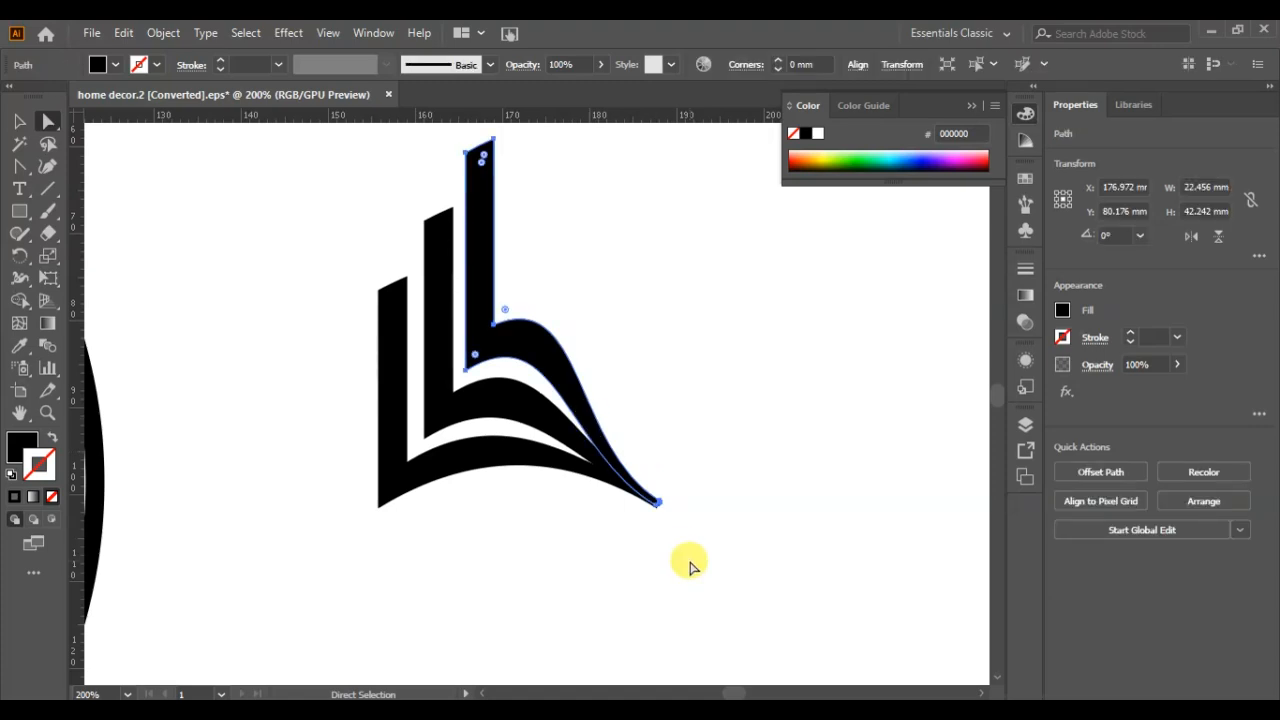
pyautogui.click(649, 353)
pyautogui.click(19, 121)
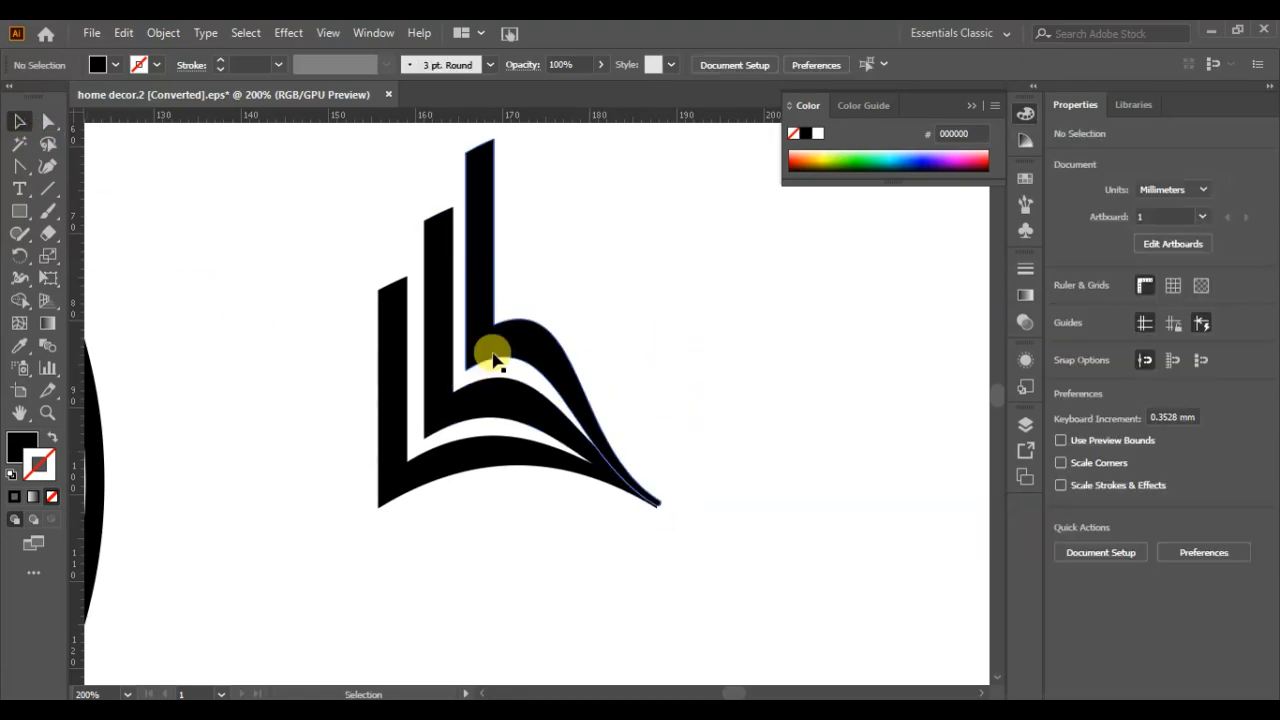
pyautogui.click(468, 324)
pyautogui.click(703, 363)
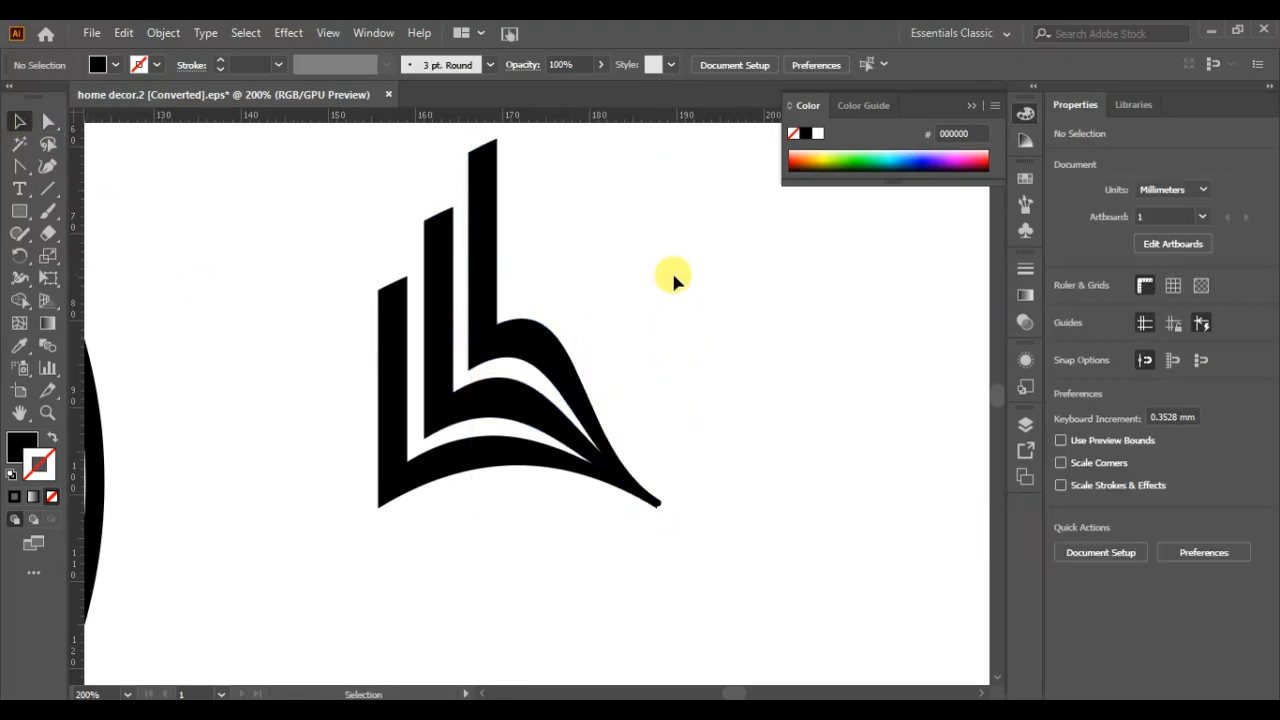
# Step: Group the three curved page shapes
pyautogui.moveTo(399, 529); pyautogui.dragTo(334, 529)
pyautogui.rightClick(401, 409)
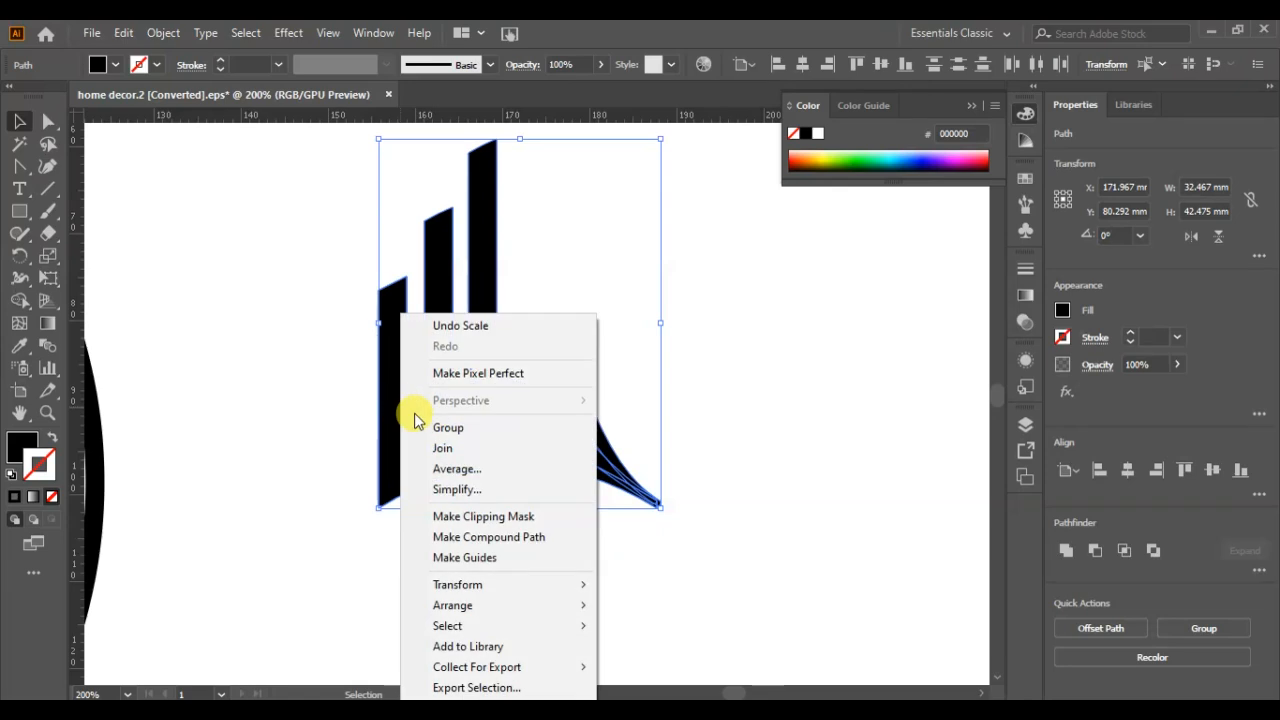
pyautogui.click(460, 427)
# Step: Create a copy of the page group reflected across the vertical axis
pyautogui.rightClick(405, 420)
pyautogui.moveTo(528, 329)
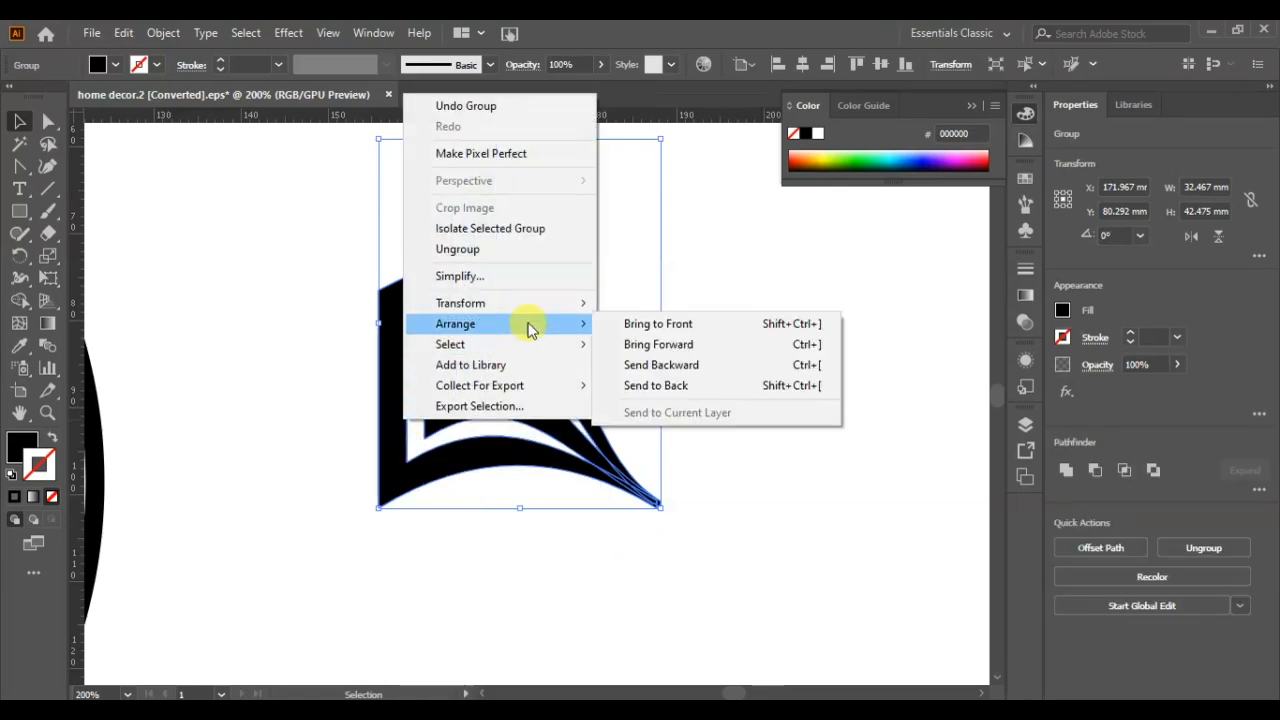
pyautogui.moveTo(575, 303)
pyautogui.click(680, 366)
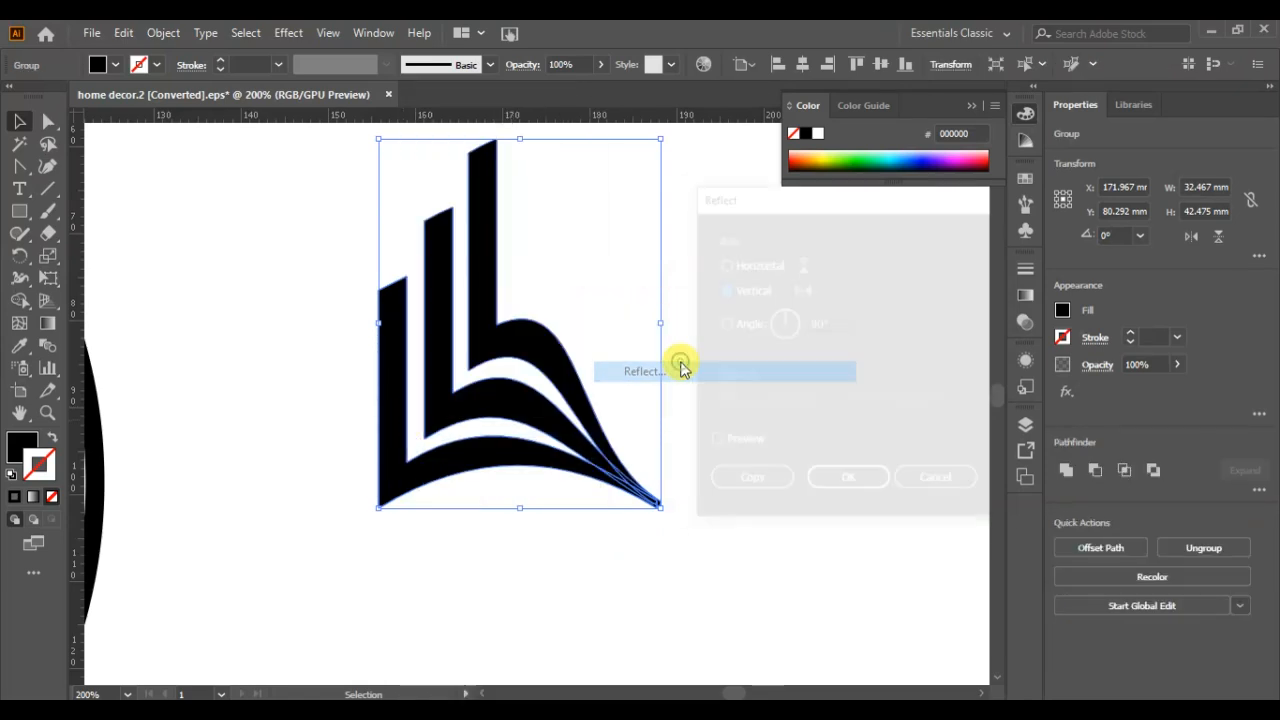
pyautogui.click(713, 443)
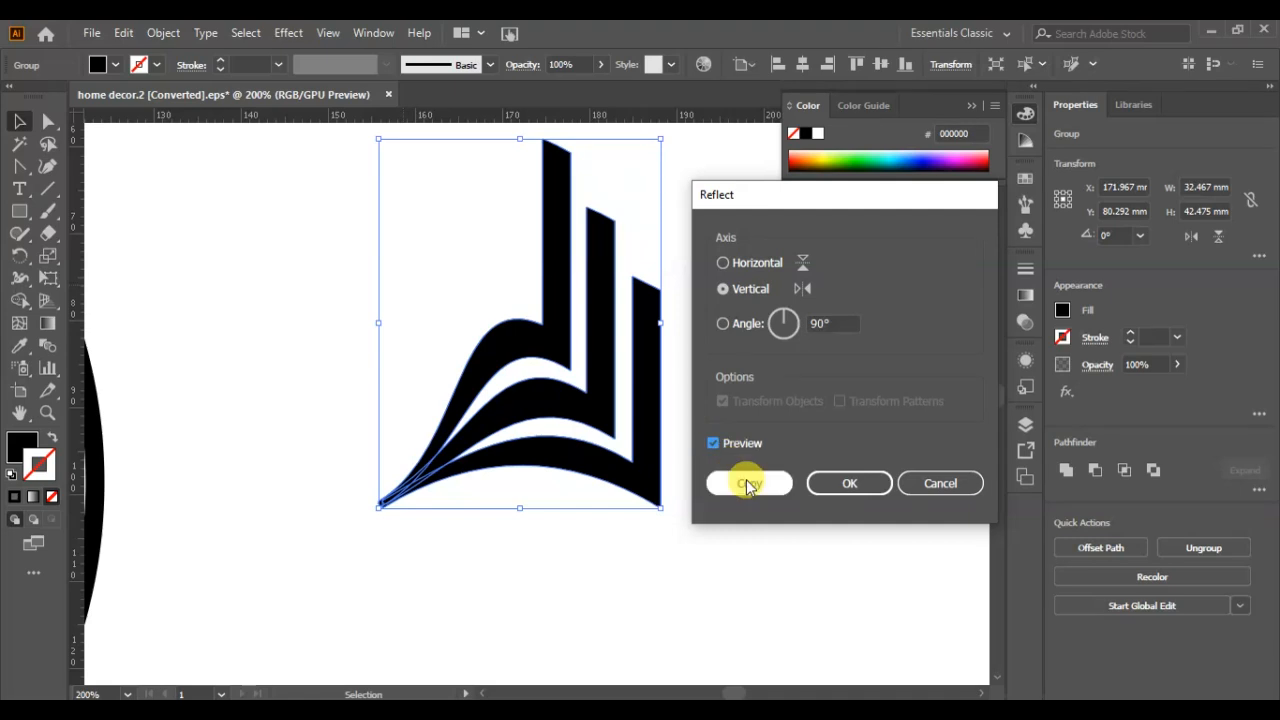
pyautogui.click(745, 482)
# Step: Move the reflected copy about 31.75 mm to the right so its tip meets the original group's tip
pyautogui.press('Right')
pyautogui.press('Right')
pyautogui.press('Right')
pyautogui.press('Right')
pyautogui.press('Right')
pyautogui.press('Right')
pyautogui.press('Right')
pyautogui.press('Right')
pyautogui.press('Right')
pyautogui.press('Right')
pyautogui.press('Right')
pyautogui.press('Right')
pyautogui.press('Right')
pyautogui.press('Right')
pyautogui.press('Right')
pyautogui.press('Right')
pyautogui.press('Right')
pyautogui.press('Right')
pyautogui.press('Right')
pyautogui.press('Right')
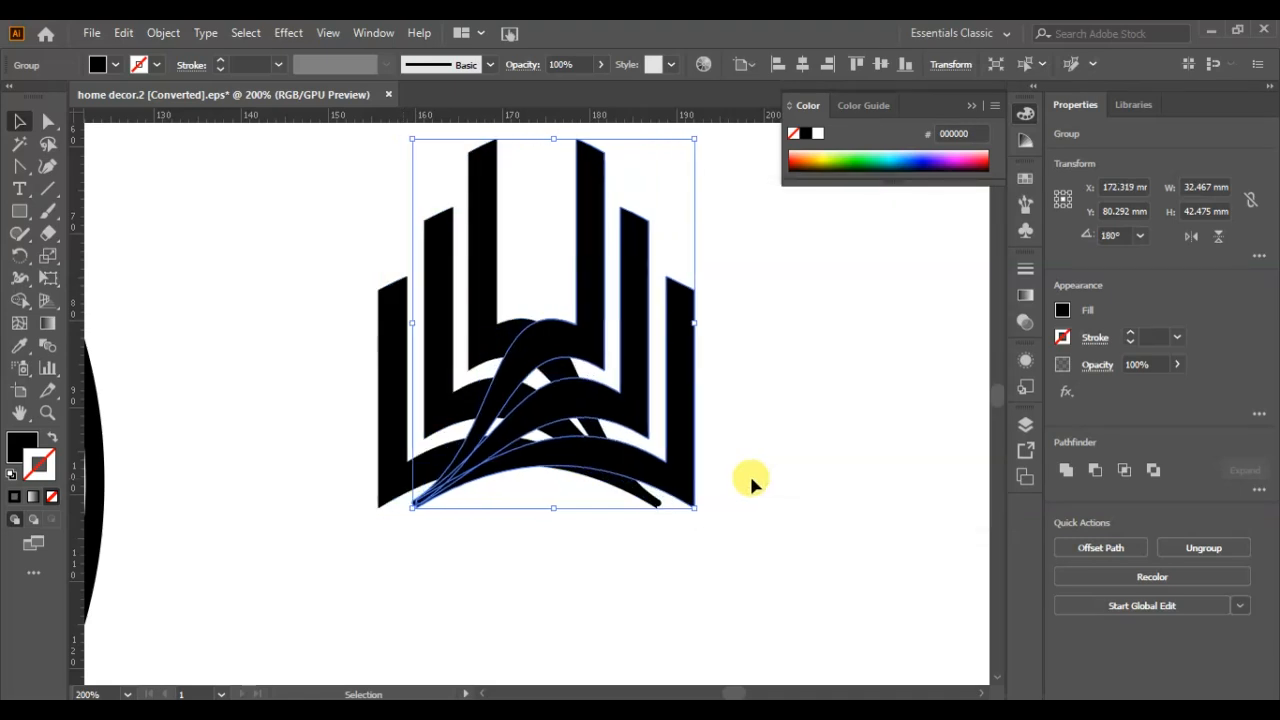
pyautogui.press('Right')
pyautogui.press('Right')
pyautogui.press('Right')
pyautogui.press('Right')
pyautogui.press('Right')
pyautogui.press('Right')
pyautogui.press('Right')
pyautogui.press('Right')
pyautogui.press('Right')
pyautogui.press('Right')
pyautogui.press('Right')
pyautogui.press('Right')
pyautogui.press('Right')
pyautogui.press('Right')
pyautogui.press('Right')
pyautogui.press('Right')
pyautogui.press('Right')
pyautogui.press('Right')
pyautogui.press('Right')
pyautogui.press('Right')
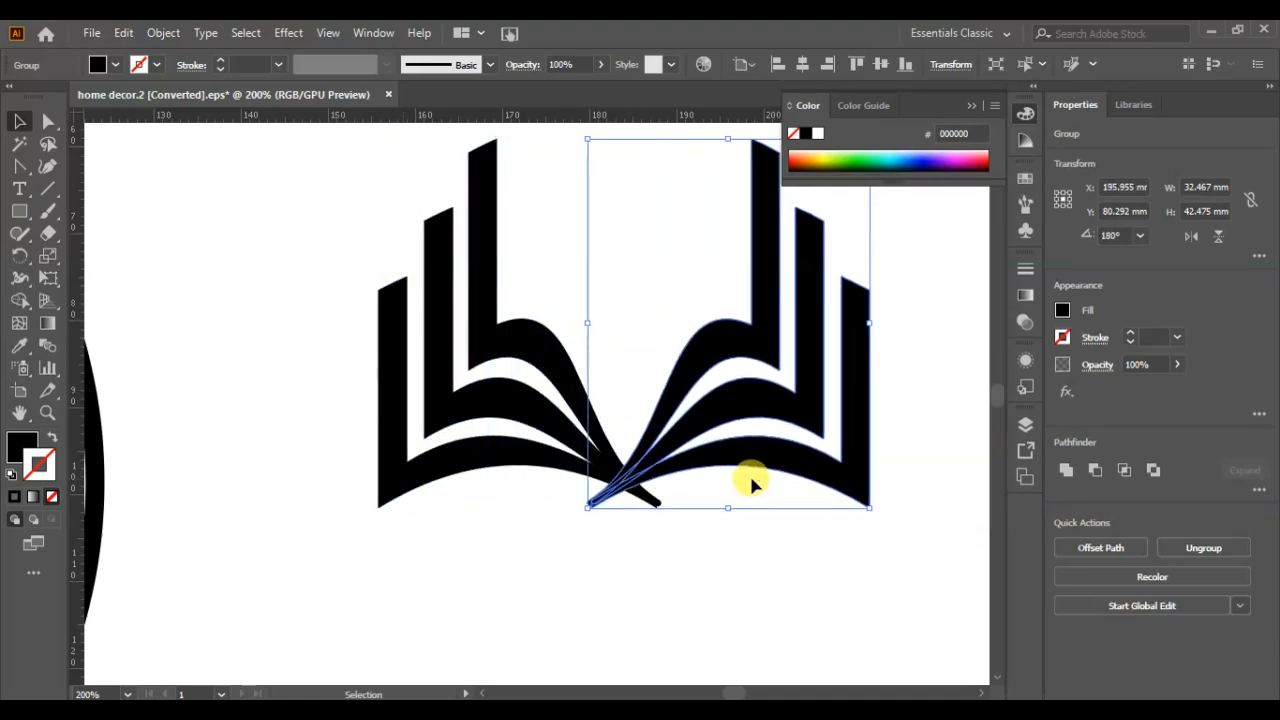
pyautogui.press('Right')
pyautogui.press('Right')
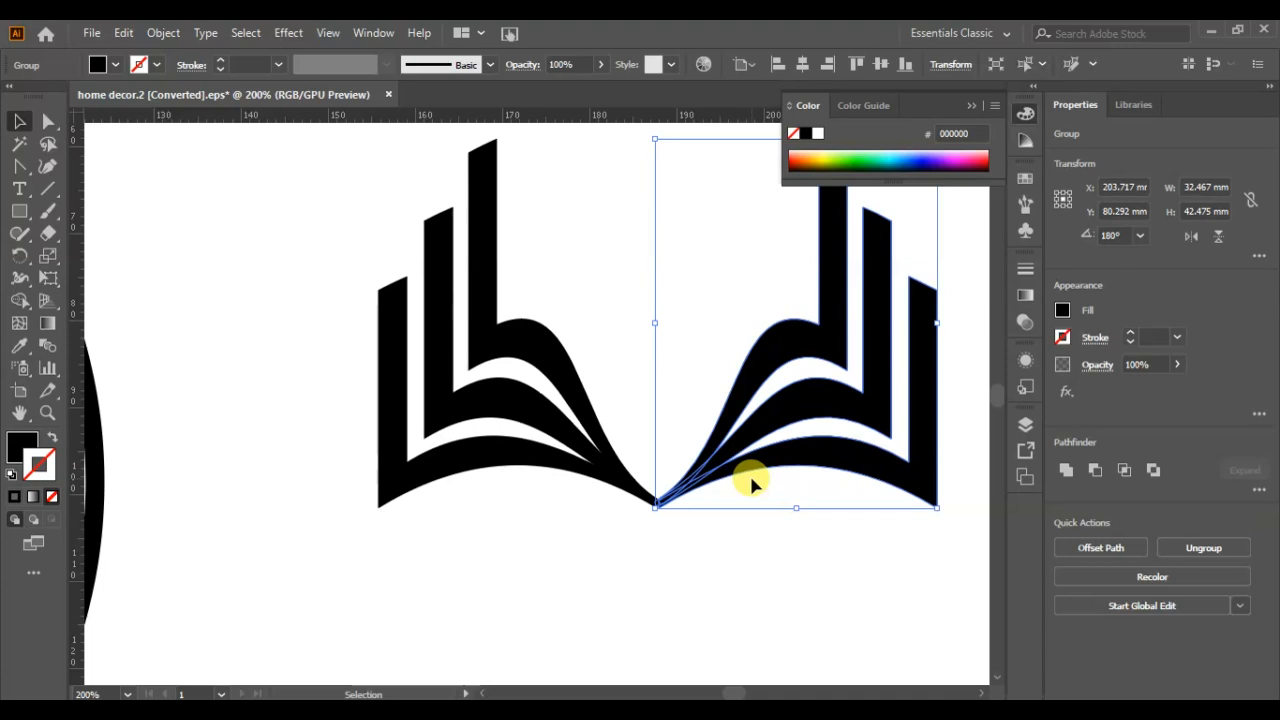
pyautogui.click(740, 562)
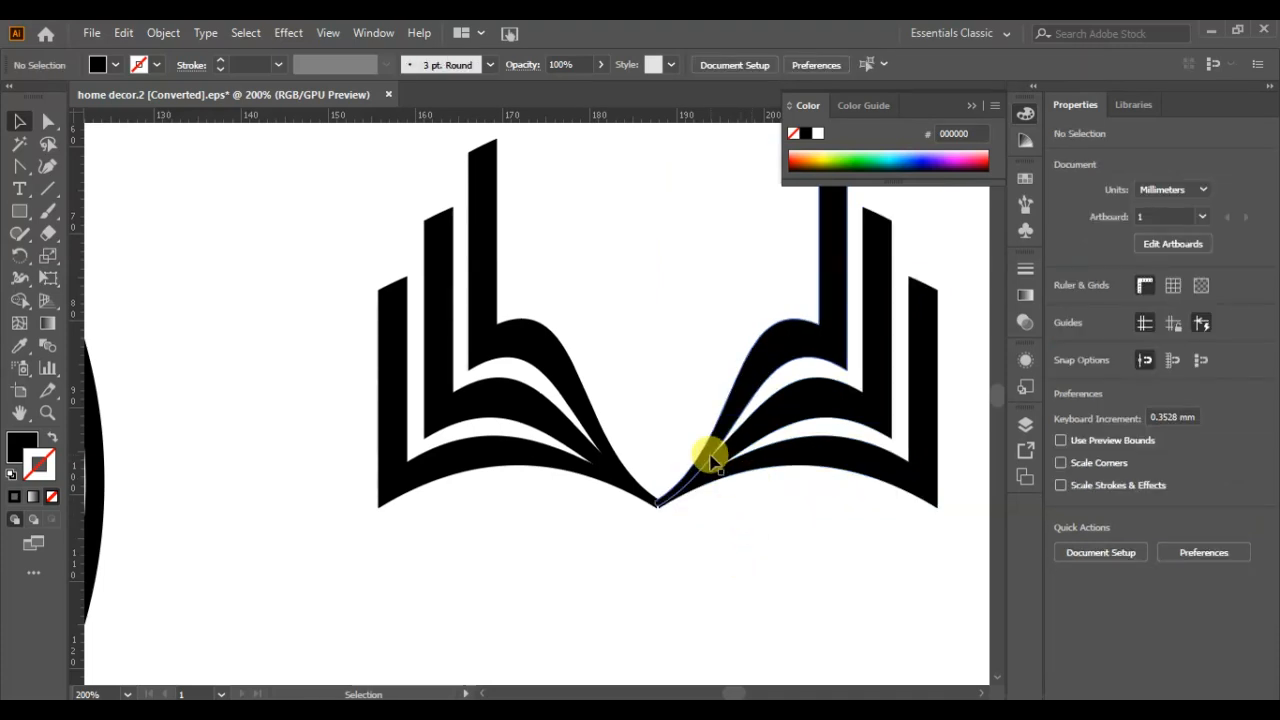
# Step: Draw a black half shape about 7 by 29 mm with a curved lower edge above the book's centre using the Pen tool
pyautogui.hotkey('ctrl', '0')
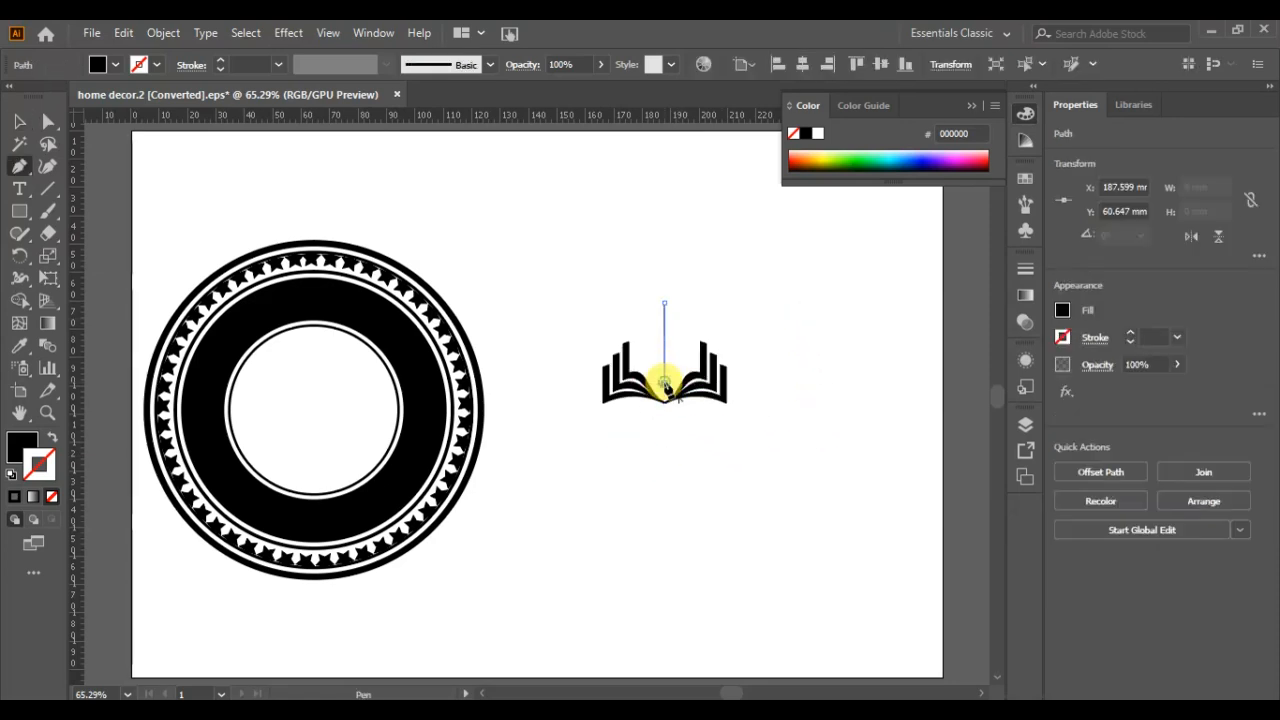
pyautogui.moveTo(643, 348)
pyautogui.mouseDown()
pyautogui.moveTo(622, 343)
pyautogui.moveTo(648, 318)
pyautogui.mouseUp()
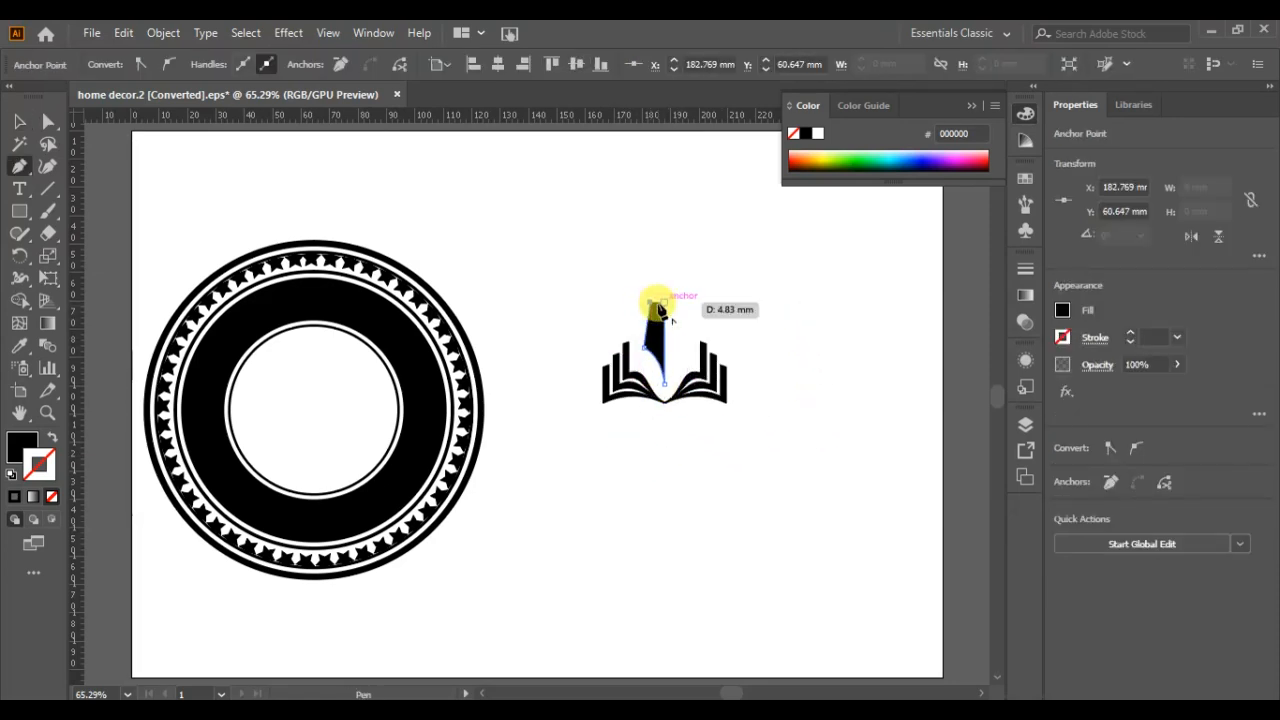
pyautogui.press('v')
pyautogui.click(574, 358)
# Step: Create a copy of the black half shape above the book reflected across the vertical axis
pyautogui.click(657, 351)
pyautogui.hotkey('ctrl', '=')
pyautogui.hotkey('ctrl', '=')
pyautogui.hotkey('ctrl', '=')
pyautogui.hotkey('ctrl', '=')
pyautogui.hotkey('ctrl', '=')
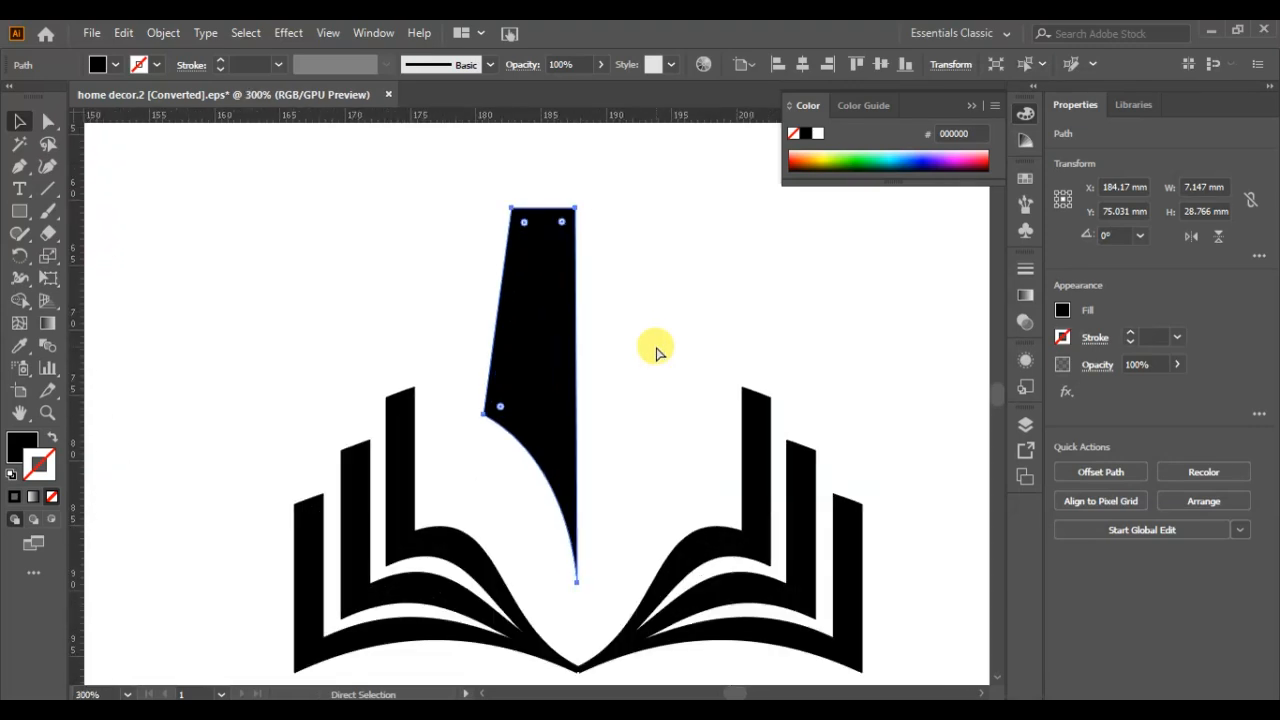
pyautogui.rightClick(558, 293)
pyautogui.moveTo(623, 586)
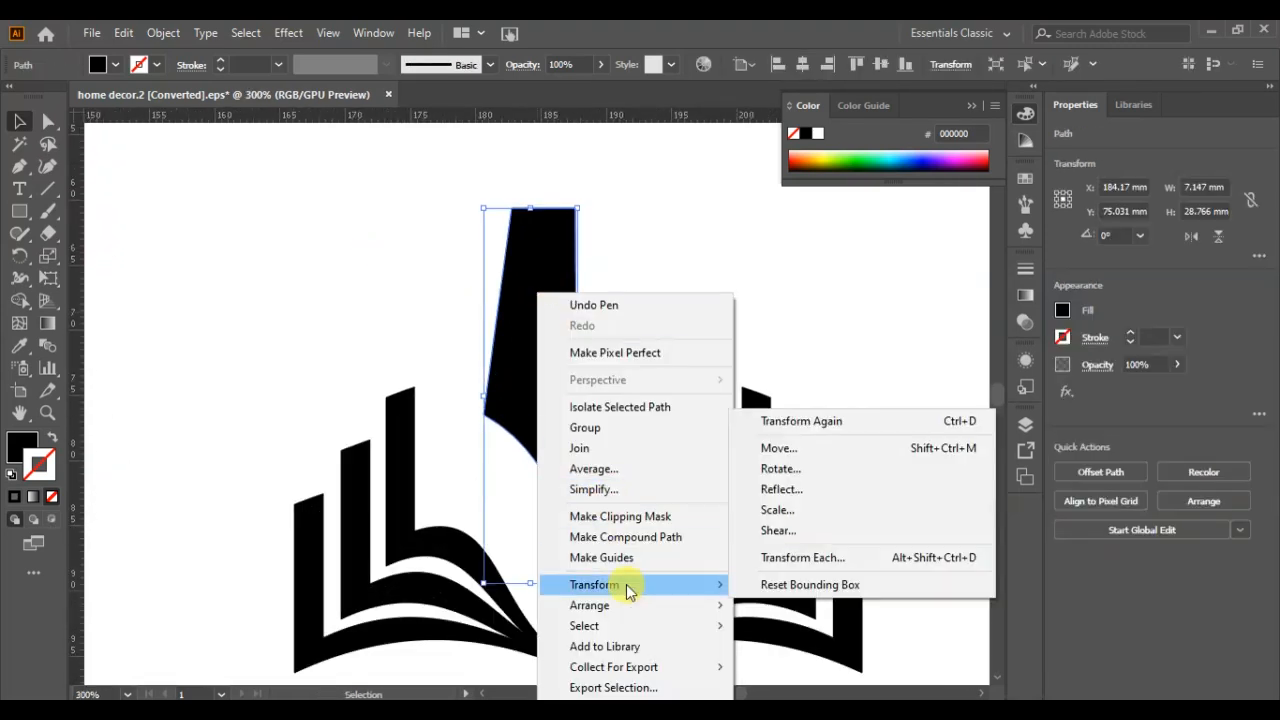
pyautogui.click(765, 494)
# Step: Move the reflected half about 7.4 mm to the right to form a pen nib with a narrow central slit
pyautogui.press('Right')
pyautogui.press('Right')
pyautogui.press('Right')
pyautogui.press('Right')
pyautogui.press('Right')
pyautogui.press('Right')
pyautogui.press('Right')
pyautogui.press('Right')
pyautogui.press('Right')
pyautogui.press('Right')
pyautogui.press('Right')
pyautogui.press('Right')
pyautogui.press('Right')
pyautogui.press('Right')
pyautogui.press('Right')
pyautogui.press('Right')
pyautogui.press('Right')
pyautogui.press('Right')
pyautogui.press('Right')
pyautogui.press('Right')
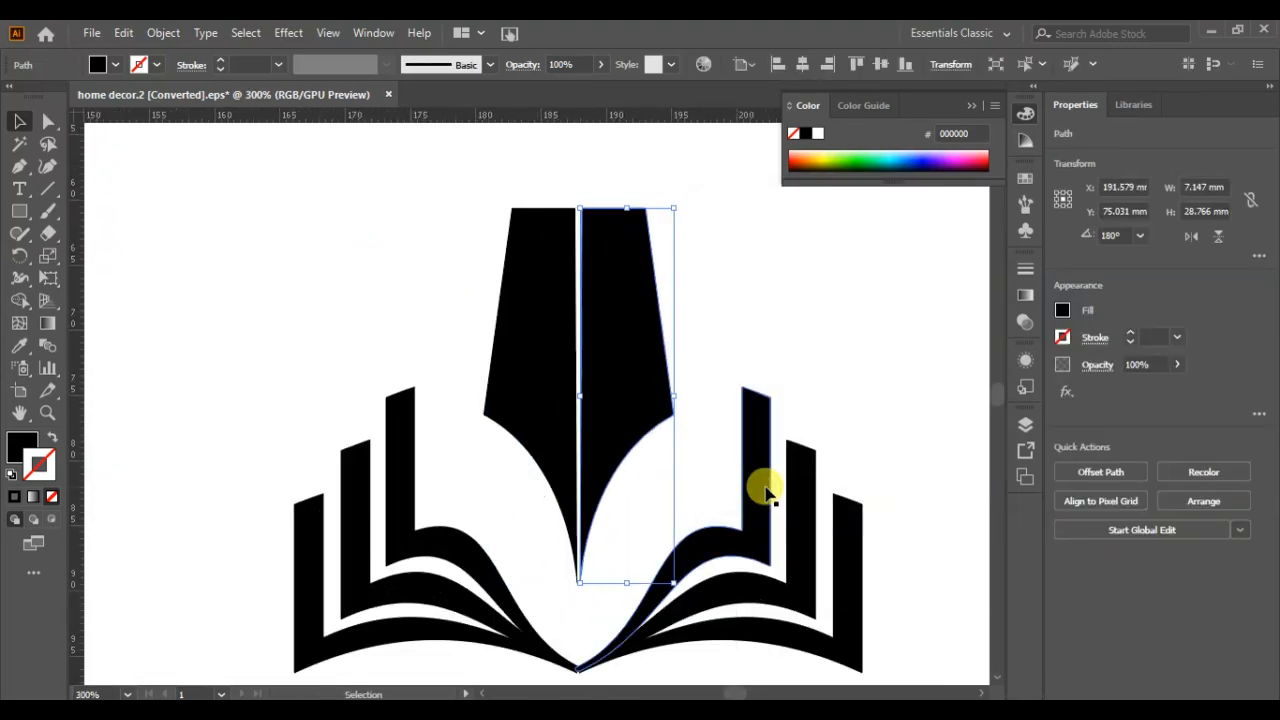
pyautogui.click(706, 292)
# Step: Draw a black circle about 1.83 mm across over the slit at the nib's centre
pyautogui.moveTo(19, 216); pyautogui.dragTo(80, 256)
pyautogui.moveTo(327, 254)
pyautogui.mouseDown()
pyautogui.moveTo(355, 281)
pyautogui.moveTo(606, 354)
pyautogui.moveTo(580, 395)
pyautogui.mouseUp()
pyautogui.click(20, 127)
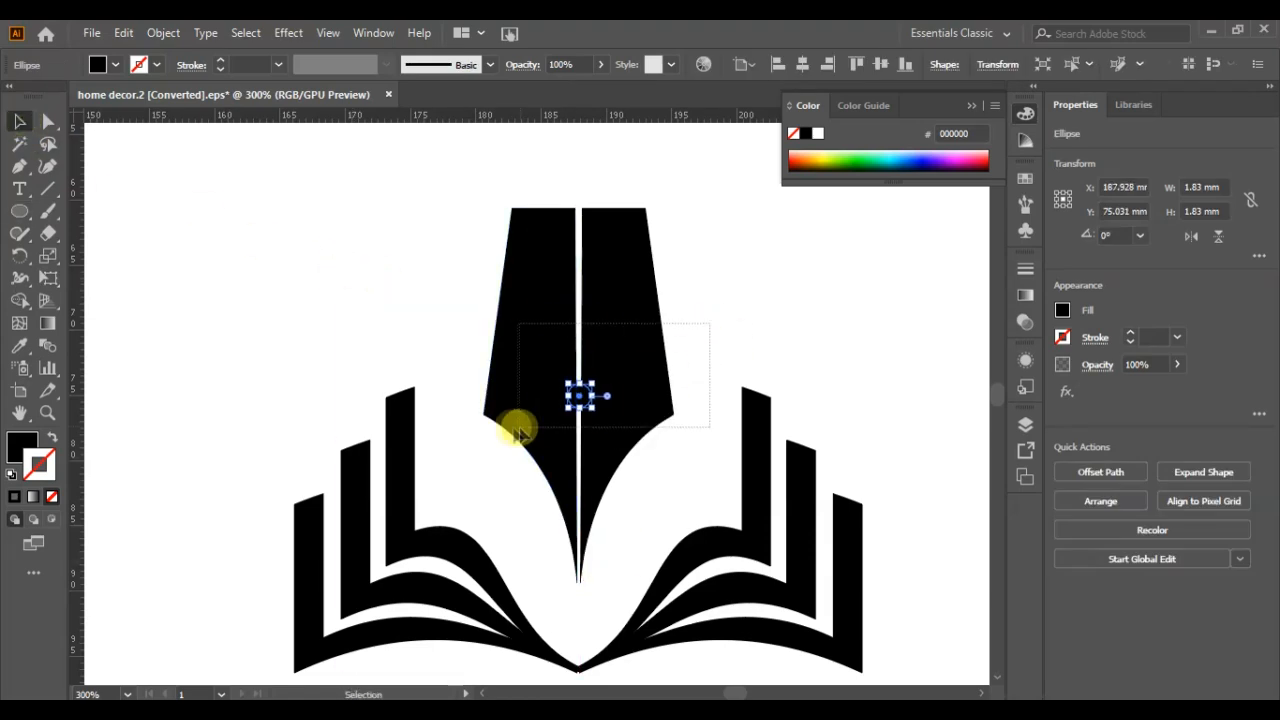
# Step: Cut the circle out of the nib with Shape Builder and move the detached disc down onto the nib's tip
pyautogui.moveTo(516, 430); pyautogui.dragTo(515, 430)
pyautogui.click(20, 300)
pyautogui.moveTo(571, 399); pyautogui.dragTo(584, 399)
pyautogui.click(24, 124)
pyautogui.click(455, 432)
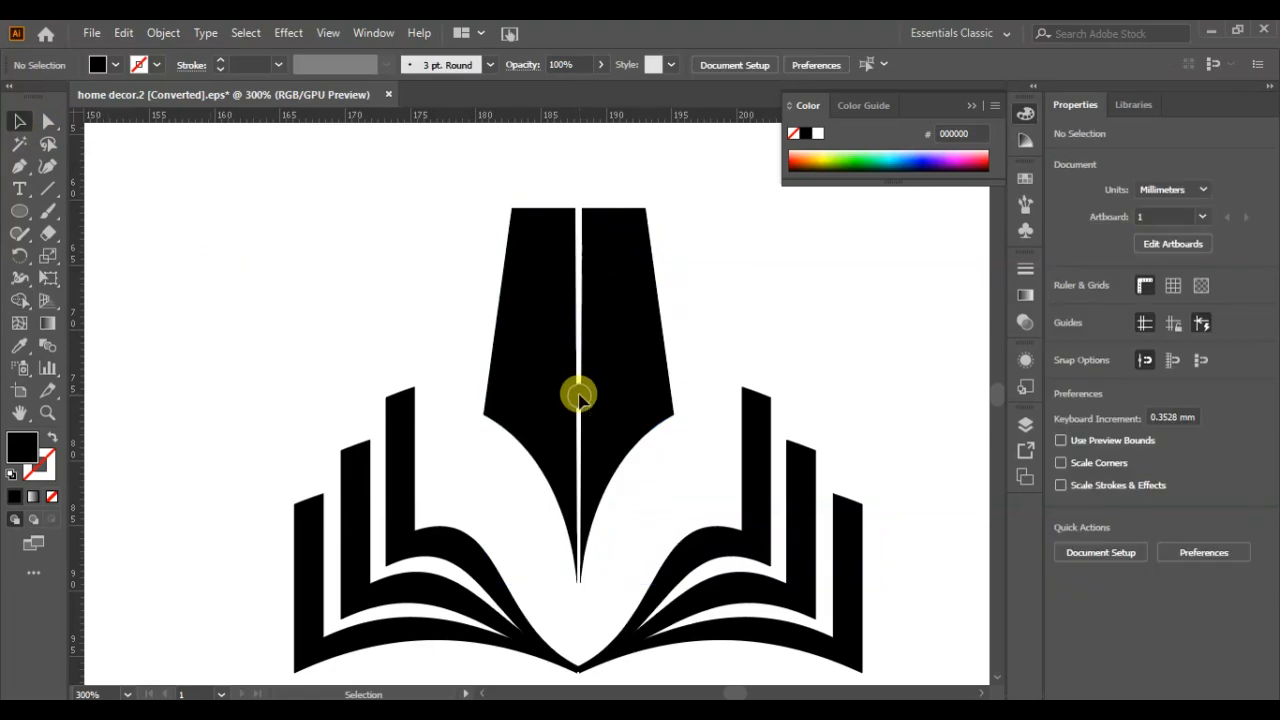
pyautogui.click(581, 397)
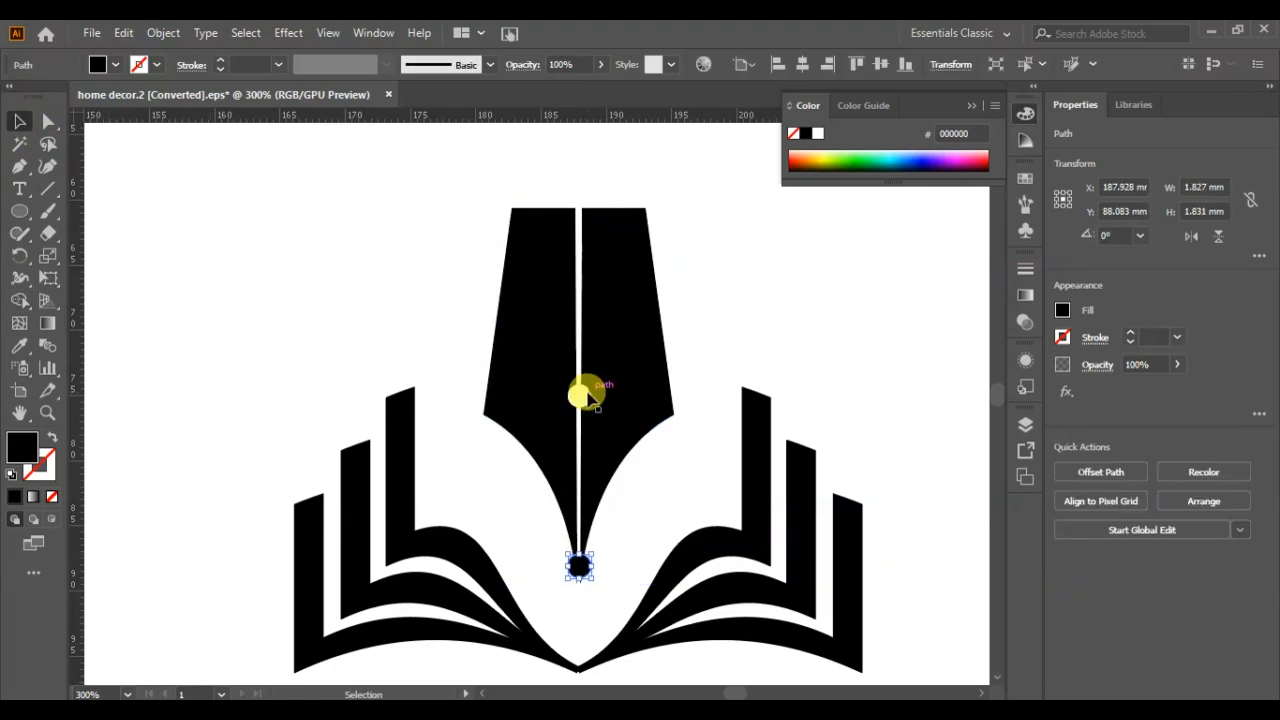
# Step: Divide the disc at the nib's tip along the slit with Shape Builder and clear the strip between its halves
pyautogui.moveTo(548, 581); pyautogui.dragTo(546, 581)
pyautogui.hotkey('ctrl', '+')
pyautogui.hotkey('ctrl', '+')
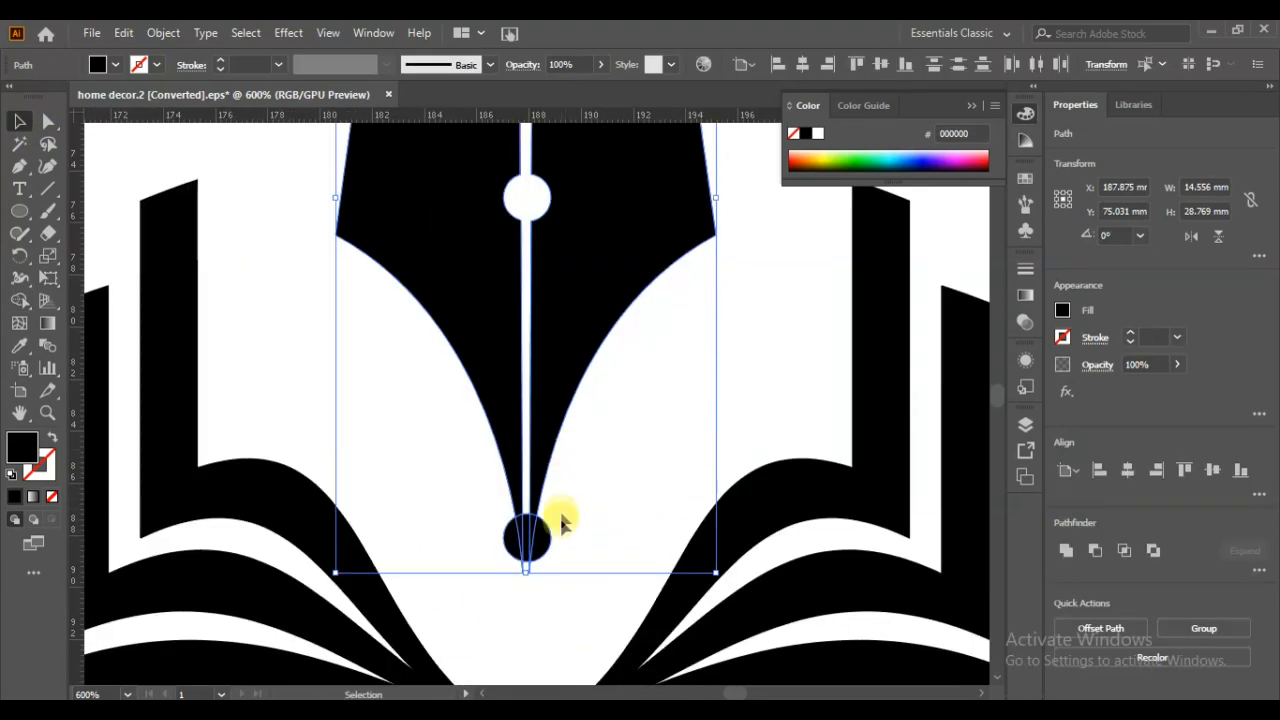
pyautogui.click(371, 448)
pyautogui.moveTo(558, 502); pyautogui.dragTo(466, 579)
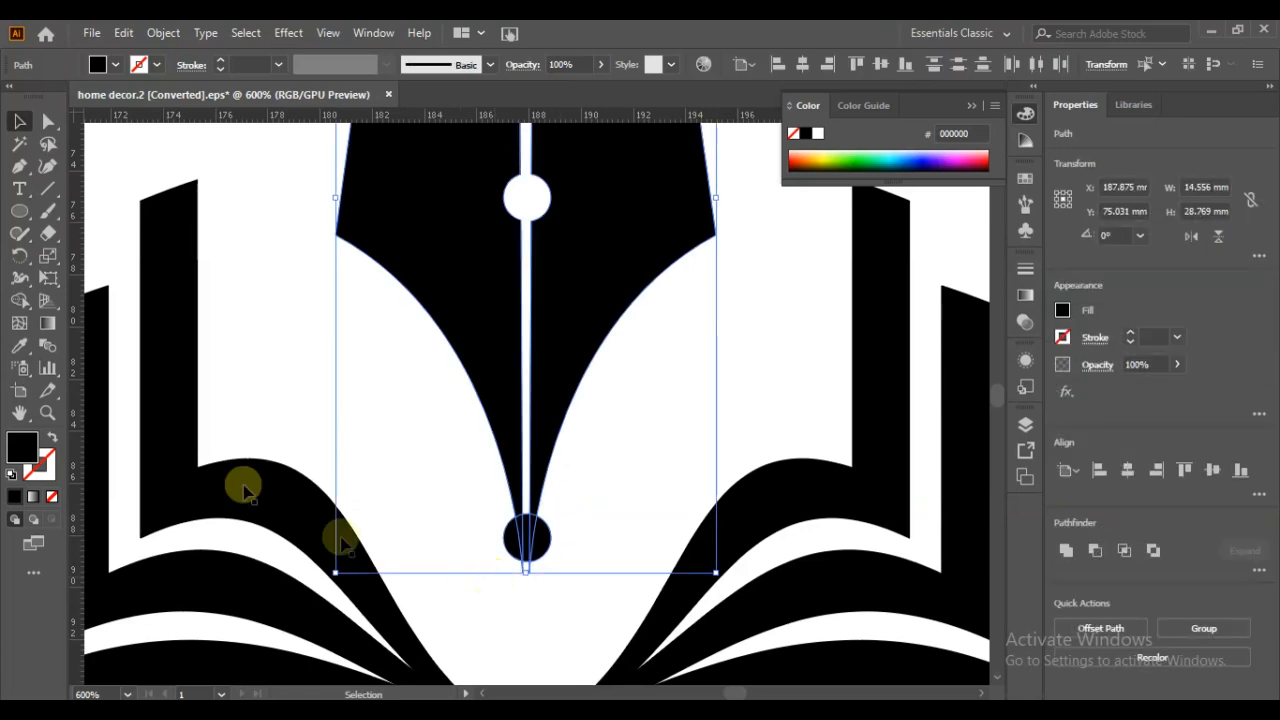
pyautogui.click(20, 300)
pyautogui.press('v')
pyautogui.click(466, 520)
pyautogui.click(523, 541)
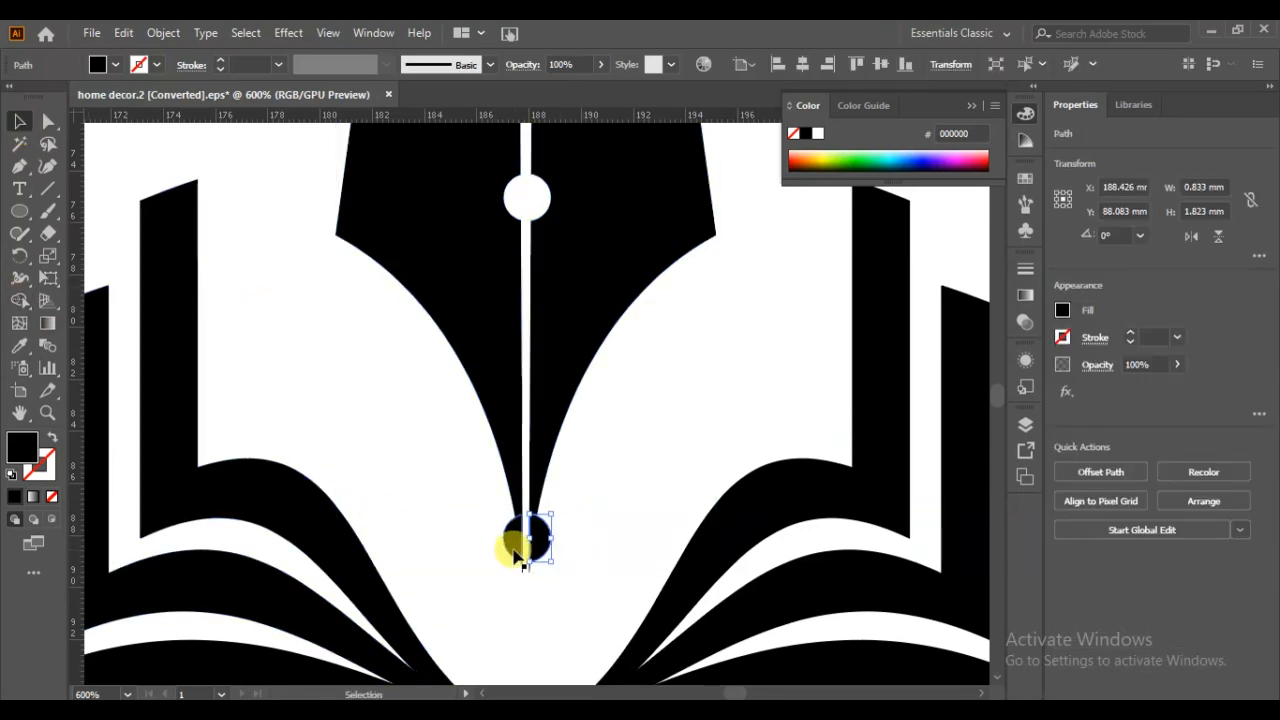
# Step: Nudge the tip disc halves slightly down and group all the nib pieces
pyautogui.moveTo(566, 508); pyautogui.dragTo(487, 574)
pyautogui.hotkey('ctrl', 'g')
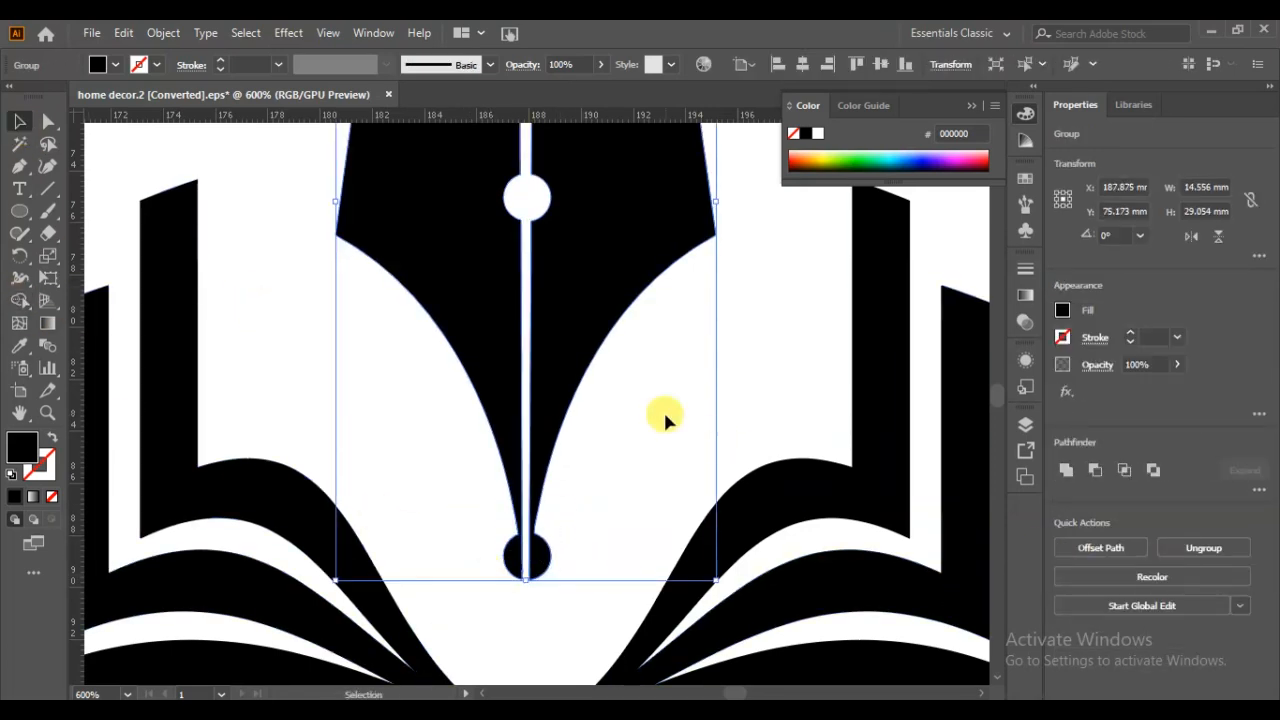
pyautogui.click(664, 411)
# Step: Scale the nib group to roughly half size and place it between the pages just above the book's spine
pyautogui.hotkey('ctrl', '0')
pyautogui.click(676, 331)
pyautogui.hotkey('ctrl', '=')
pyautogui.hotkey('ctrl', '=')
pyautogui.hotkey('ctrl', '=')
pyautogui.hotkey('ctrl', '=')
pyautogui.hotkey('ctrl', '=')
pyautogui.hotkey('ctrl', '=')
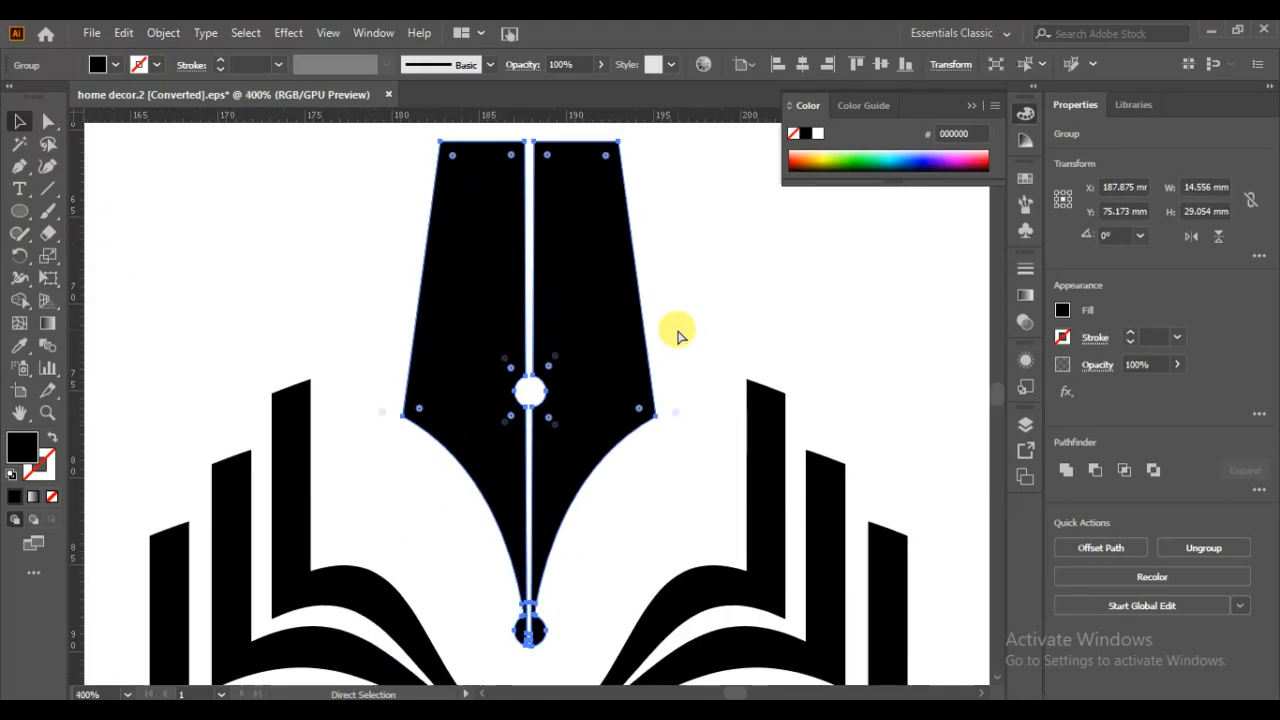
pyautogui.moveTo(655, 644); pyautogui.dragTo(591, 540)
pyautogui.scroll(-3, 591, 520)
pyautogui.moveTo(559, 254); pyautogui.dragTo(556, 464)
# Step: Nudge the right-hand pages left so they overlap the left pages at the spine, and unite both halves
pyautogui.click(648, 562)
pyautogui.click(594, 666)
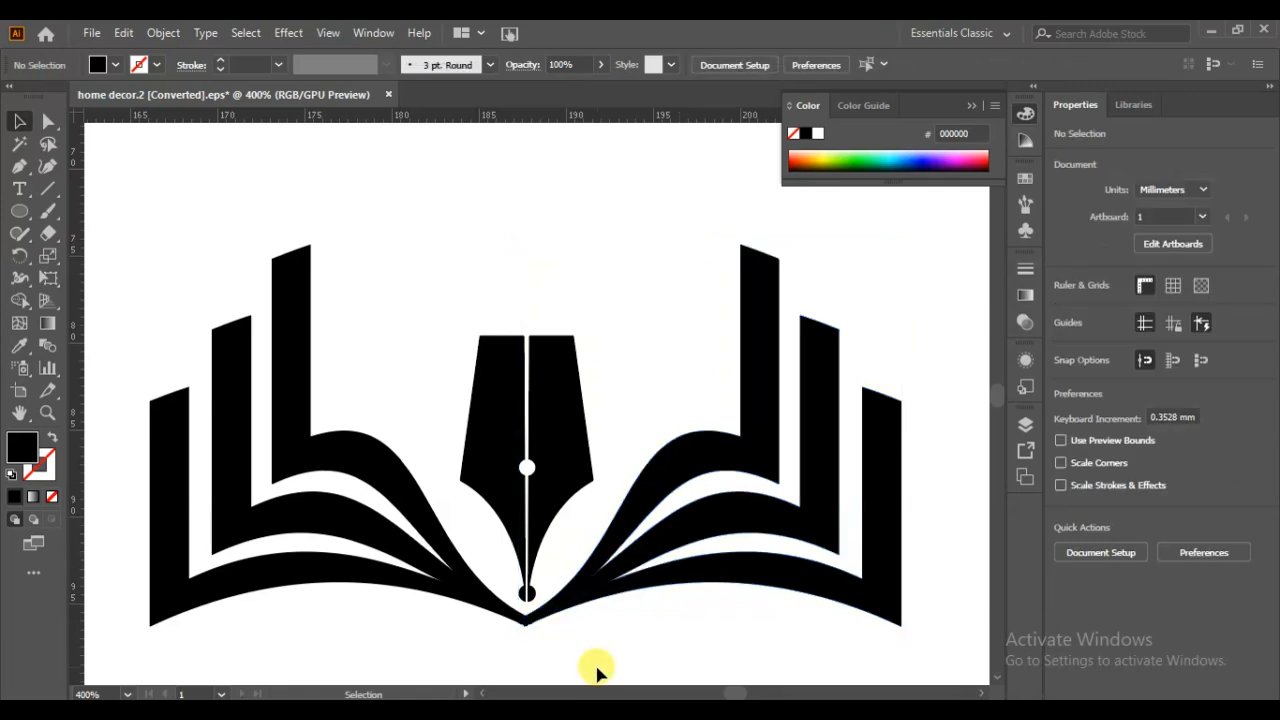
pyautogui.click(480, 611)
pyautogui.click(1066, 553)
pyautogui.click(591, 623)
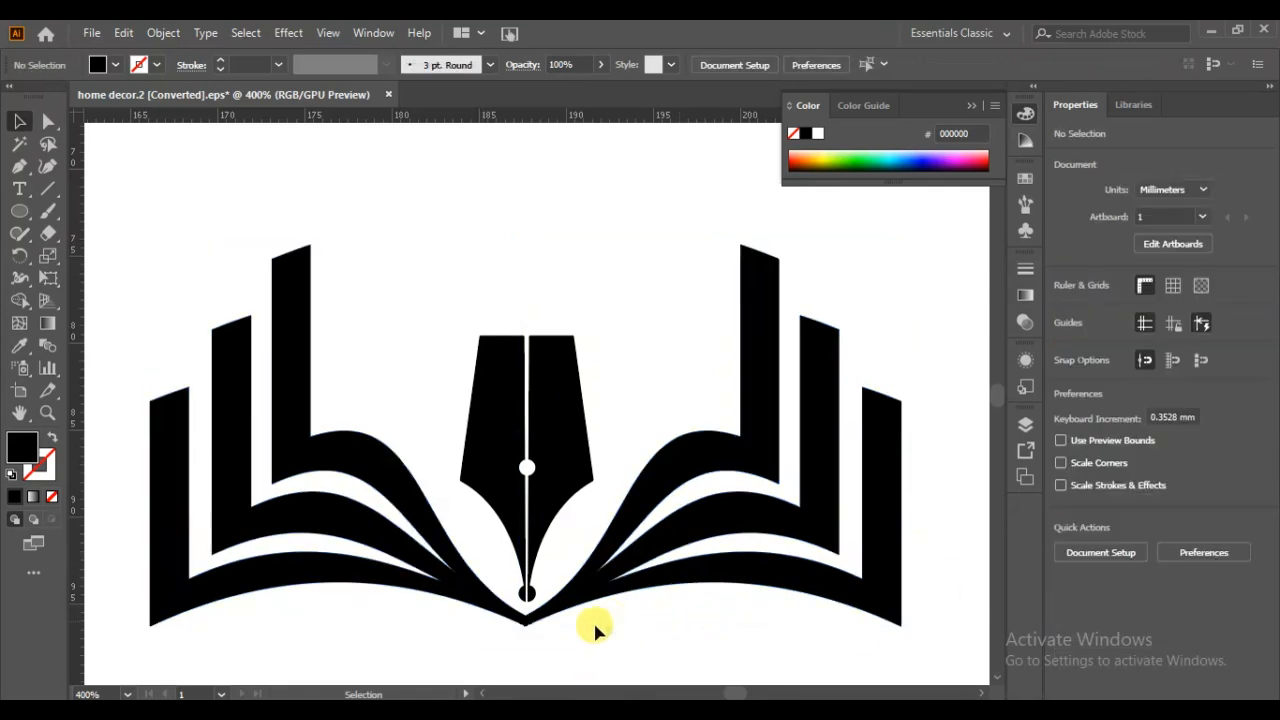
# Step: Enlarge the nib slightly and move it up a little from the book's spine
pyautogui.click(529, 409)
pyautogui.moveTo(461, 475); pyautogui.dragTo(455, 475)
pyautogui.click(606, 446)
pyautogui.moveTo(546, 457); pyautogui.dragTo(546, 427)
# Step: Draw a black rectangle about as wide as the nib just above it
pyautogui.moveTo(19, 211); pyautogui.dragTo(62, 213)
pyautogui.moveTo(452, 256); pyautogui.dragTo(600, 290)
pyautogui.moveTo(525, 256); pyautogui.dragTo(471, 243)
pyautogui.press('v')
pyautogui.click(463, 292)
pyautogui.click(460, 278)
# Step: Shape the rectangle into a pen collar with rounded lower corners and upper corners pulled outward
pyautogui.press('a')
pyautogui.click(467, 238)
pyautogui.click(665, 231)
pyautogui.moveTo(584, 237); pyautogui.dragTo(606, 221)
pyautogui.click(451, 222)
pyautogui.moveTo(451, 225); pyautogui.dragTo(446, 222)
pyautogui.click(665, 277)
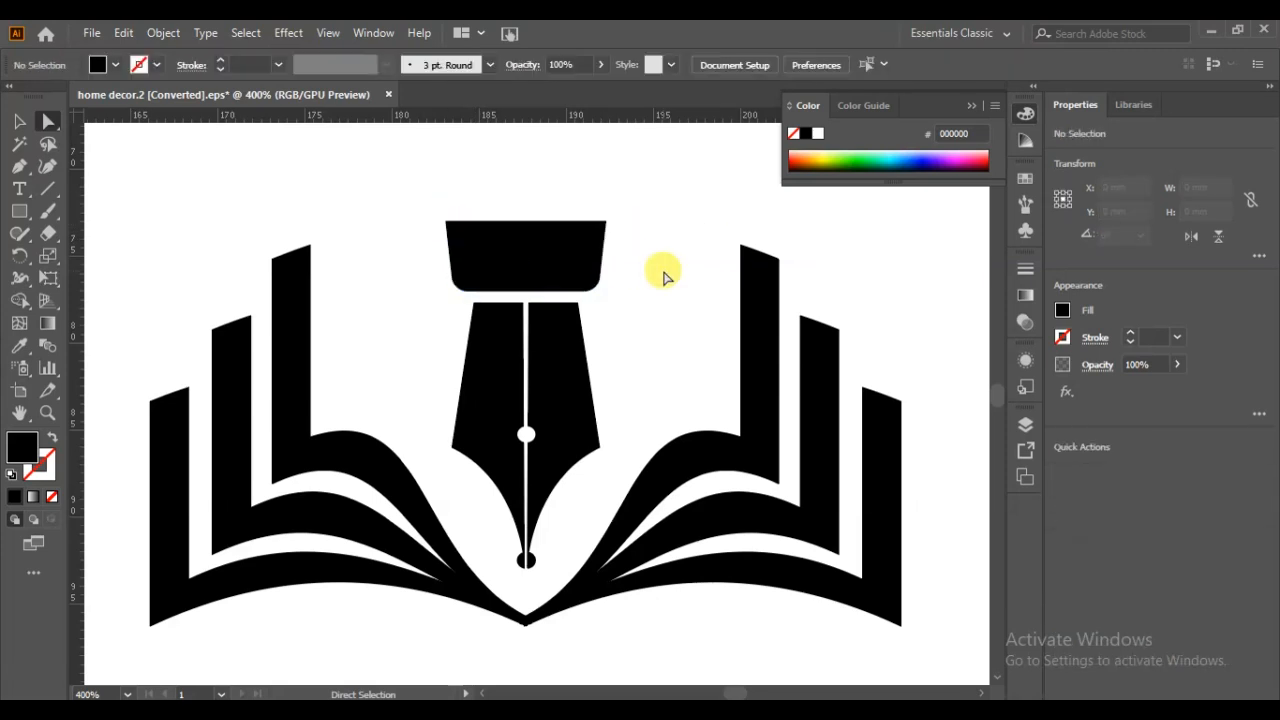
# Step: Draw a black square in the empty area above the book and rotate it 45 degrees
pyautogui.hotkey('ctrl', '0')
pyautogui.moveTo(19, 211); pyautogui.dragTo(63, 207)
pyautogui.moveTo(533, 214); pyautogui.dragTo(598, 276)
pyautogui.moveTo(594, 194); pyautogui.dragTo(610, 242)
# Step: Flatten the rotated square into a wide diamond by moving its upper and lower anchor points inward
pyautogui.press('a')
pyautogui.moveTo(567, 297); pyautogui.dragTo(568, 265)
pyautogui.moveTo(568, 199); pyautogui.dragTo(568, 232)
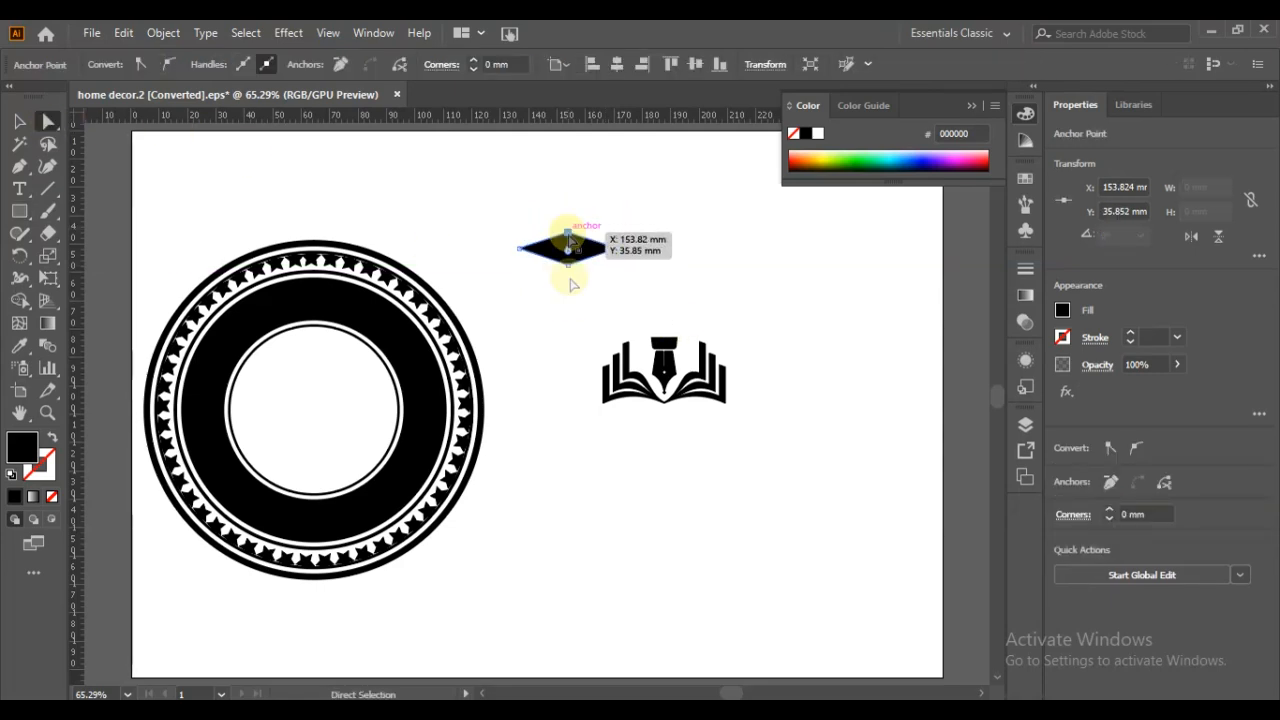
pyautogui.click(569, 309)
# Step: Draw a black rectangle centred over the lower part of the diamond as the cap's base
pyautogui.moveTo(19, 211); pyautogui.dragTo(105, 211)
pyautogui.moveTo(541, 254); pyautogui.dragTo(568, 264)
pyautogui.click(17, 122)
pyautogui.click(573, 333)
# Step: Unite the diamond and rectangle into a graduation cap and place it above the pen collar
pyautogui.click(574, 268)
pyautogui.moveTo(648, 210); pyautogui.dragTo(507, 282)
pyautogui.click(1074, 553)
pyautogui.click(576, 441)
pyautogui.moveTo(575, 256); pyautogui.dragTo(672, 318)
pyautogui.click(698, 466)
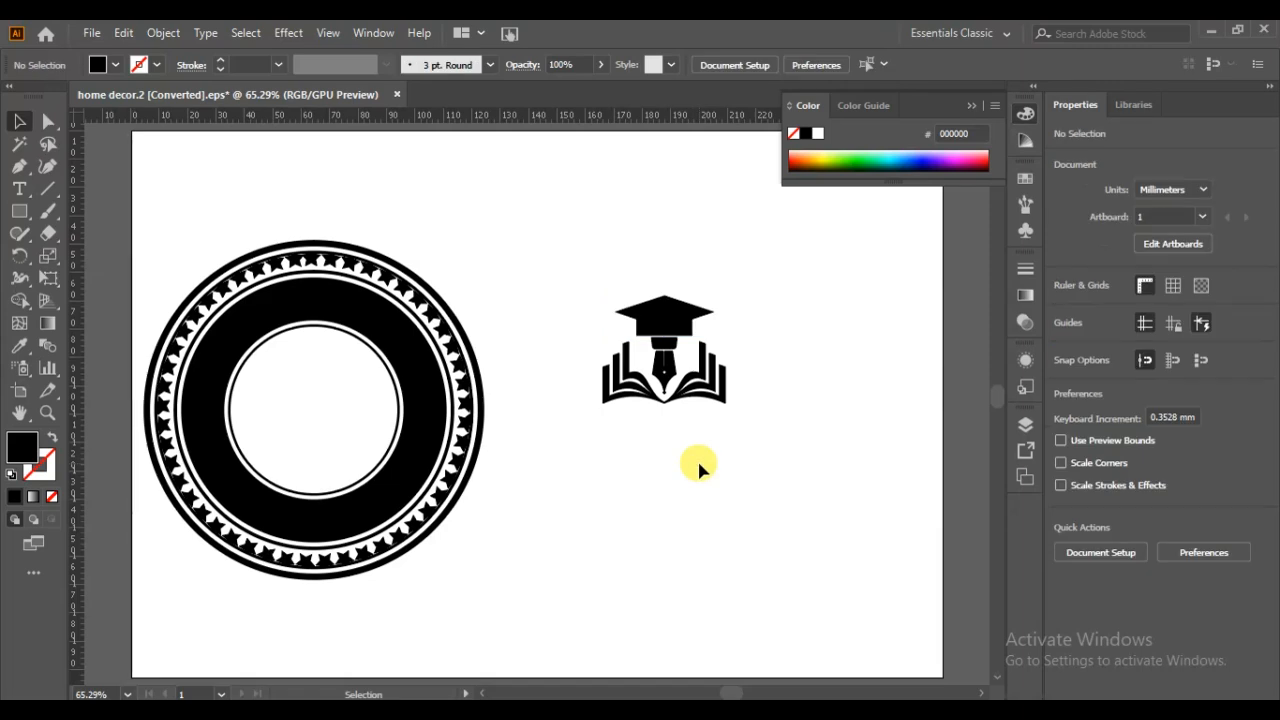
# Step: Bend the graduation cap's lower edge into an upward arch with the Anchor Point tool
pyautogui.moveTo(19, 166); pyautogui.dragTo(57, 229)
pyautogui.scroll(3, 665, 318)
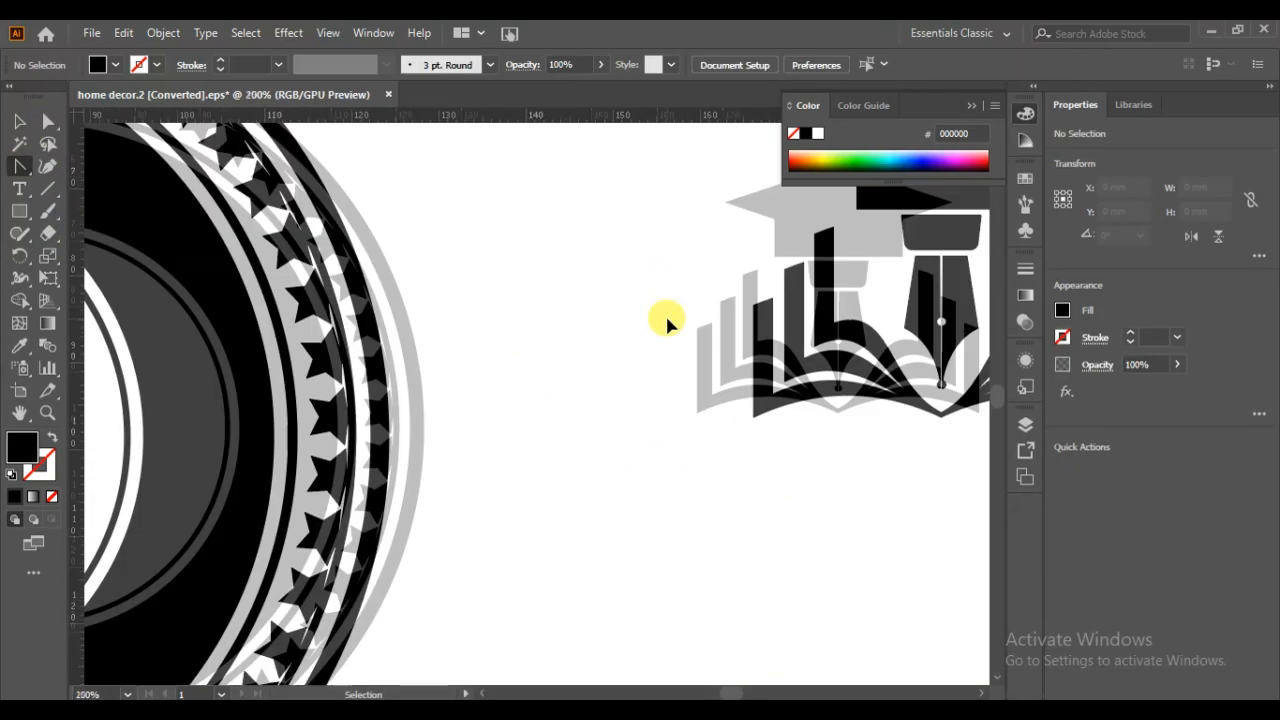
pyautogui.moveTo(573, 322); pyautogui.dragTo(573, 320)
pyautogui.click(19, 121)
# Step: Move the cap down over the pen collar and trim the overlapping part of the collar with Shape Builder
pyautogui.moveTo(576, 262); pyautogui.dragTo(575, 292)
pyautogui.moveTo(784, 248); pyautogui.dragTo(350, 510)
pyautogui.click(22, 299)
pyautogui.click(564, 339)
pyautogui.click(19, 121)
pyautogui.click(240, 307)
# Step: Nudge the graduation cap upward to leave a narrow curved gap above the pen collar
pyautogui.click(576, 310)
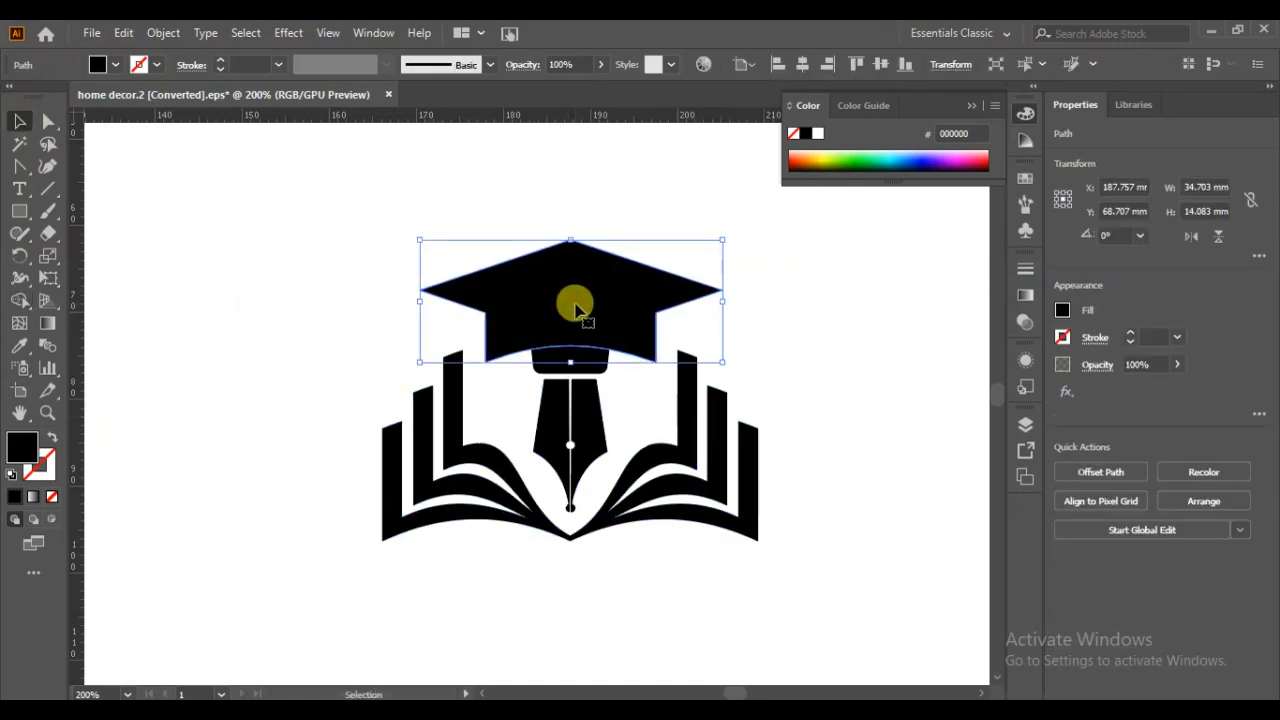
pyautogui.press('Up')
pyautogui.press('Up')
pyautogui.press('Up')
pyautogui.press('Up')
pyautogui.click(820, 455)
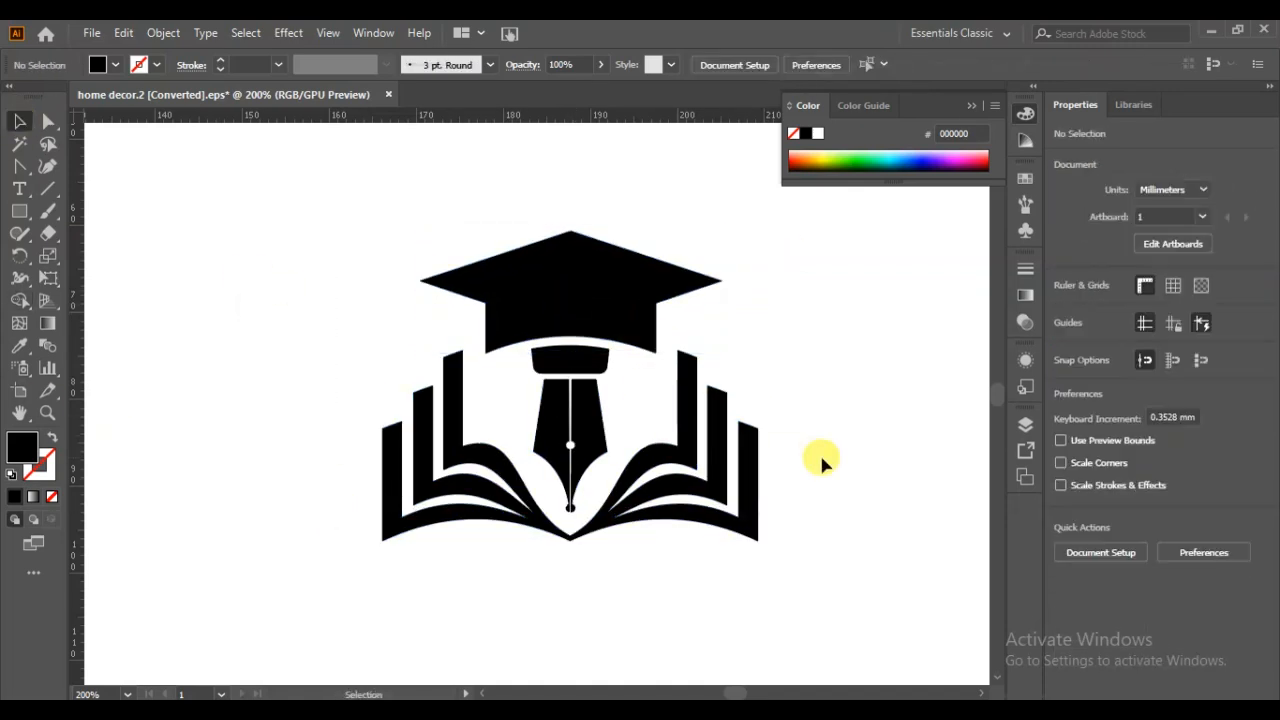
# Step: Move the complete cap, pen and book emblem into the centre of the round frame
pyautogui.hotkey('ctrl', '0')
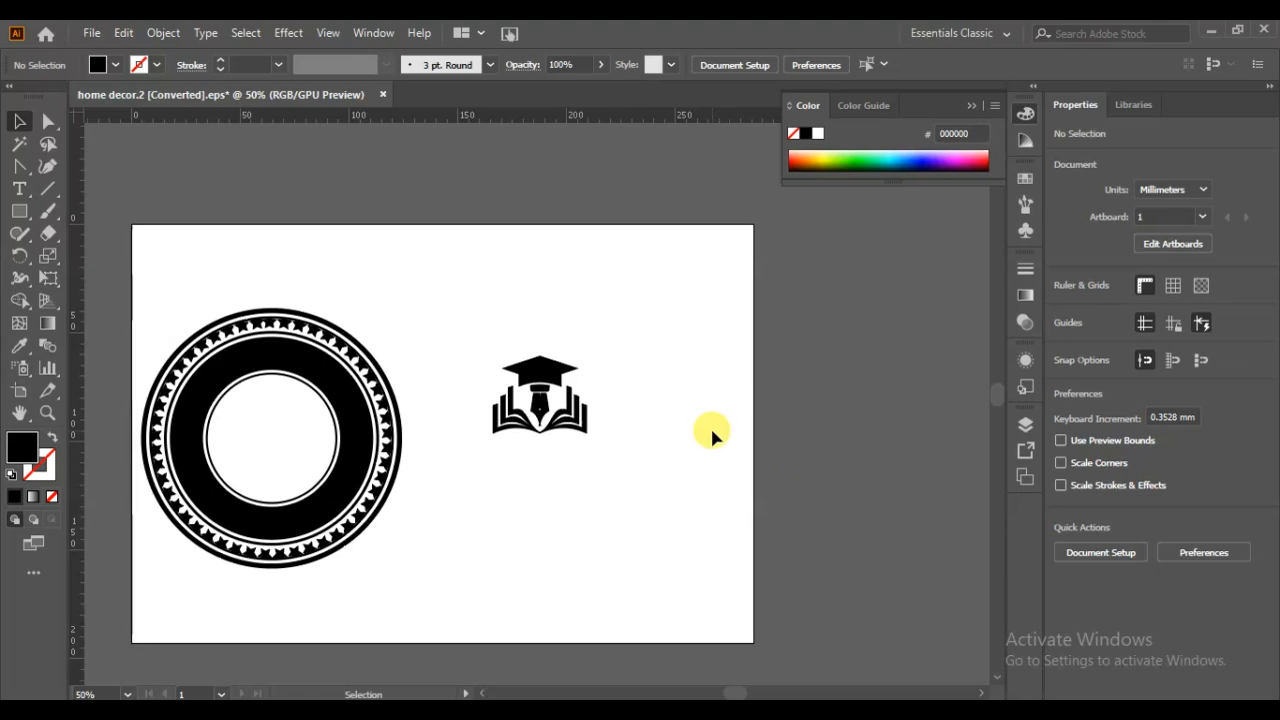
pyautogui.moveTo(490, 457); pyautogui.dragTo(490, 458)
pyautogui.moveTo(562, 377); pyautogui.dragTo(286, 419)
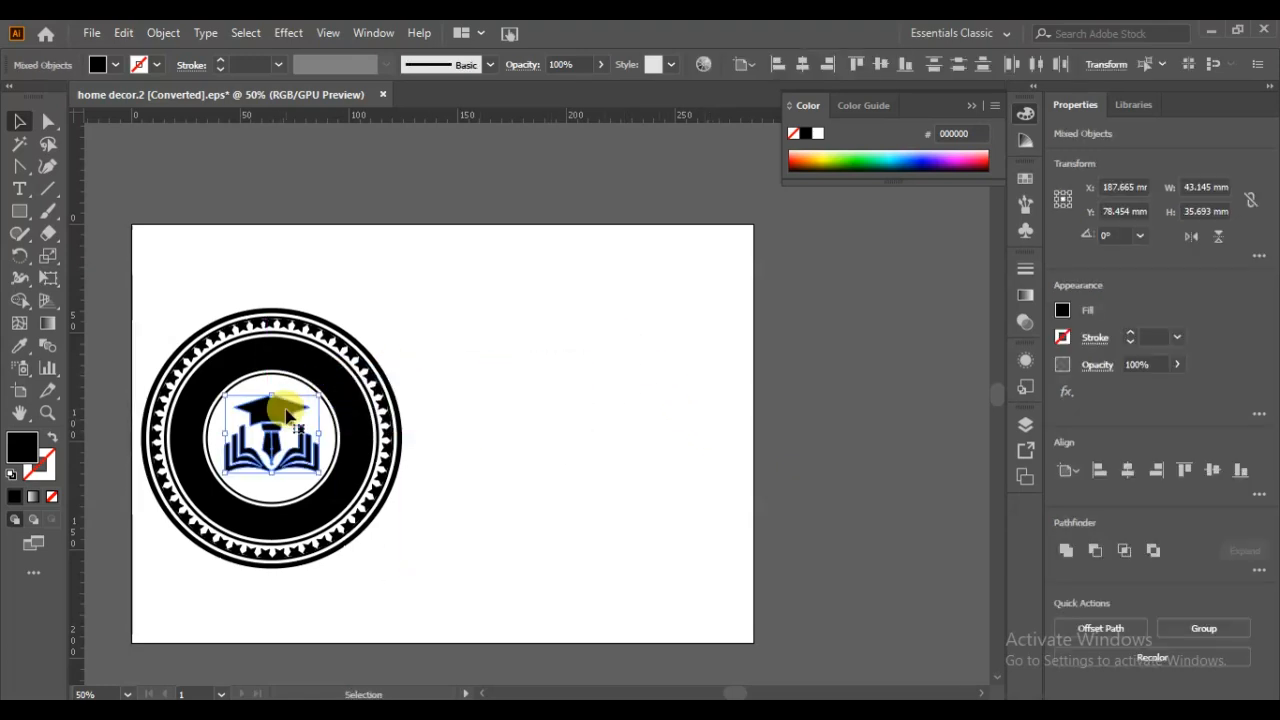
pyautogui.click(554, 449)
# Step: Move the whole round design to the middle of the artboard
pyautogui.moveTo(163, 568); pyautogui.dragTo(392, 505)
pyautogui.click(635, 493)
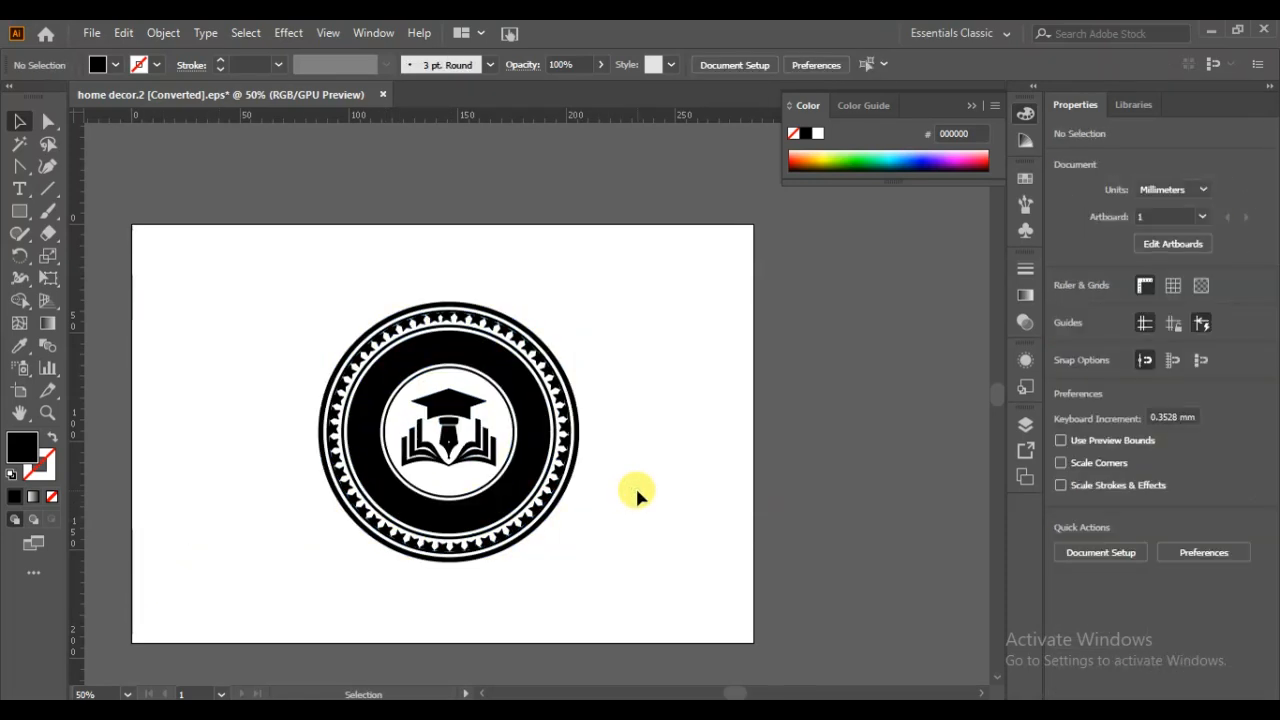
pyautogui.hotkey('ctrl', '=')
pyautogui.hotkey('ctrl', '=')
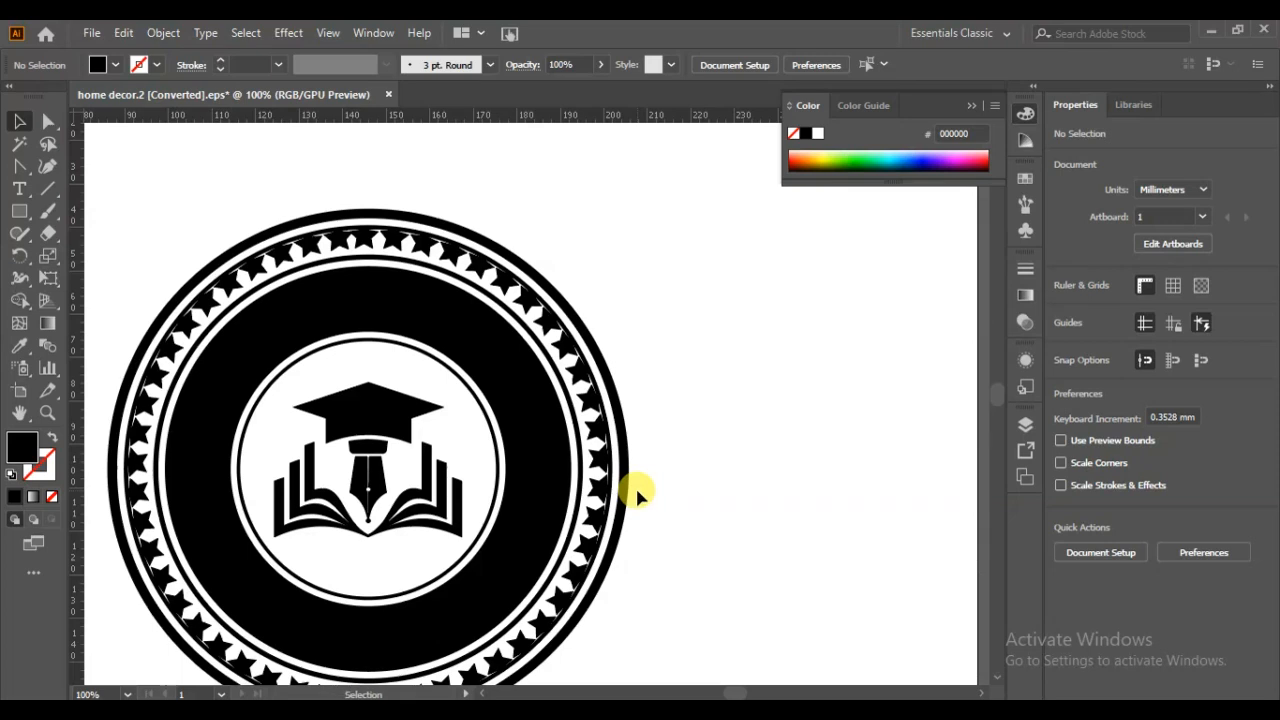
pyautogui.moveTo(450, 498); pyautogui.dragTo(630, 440)
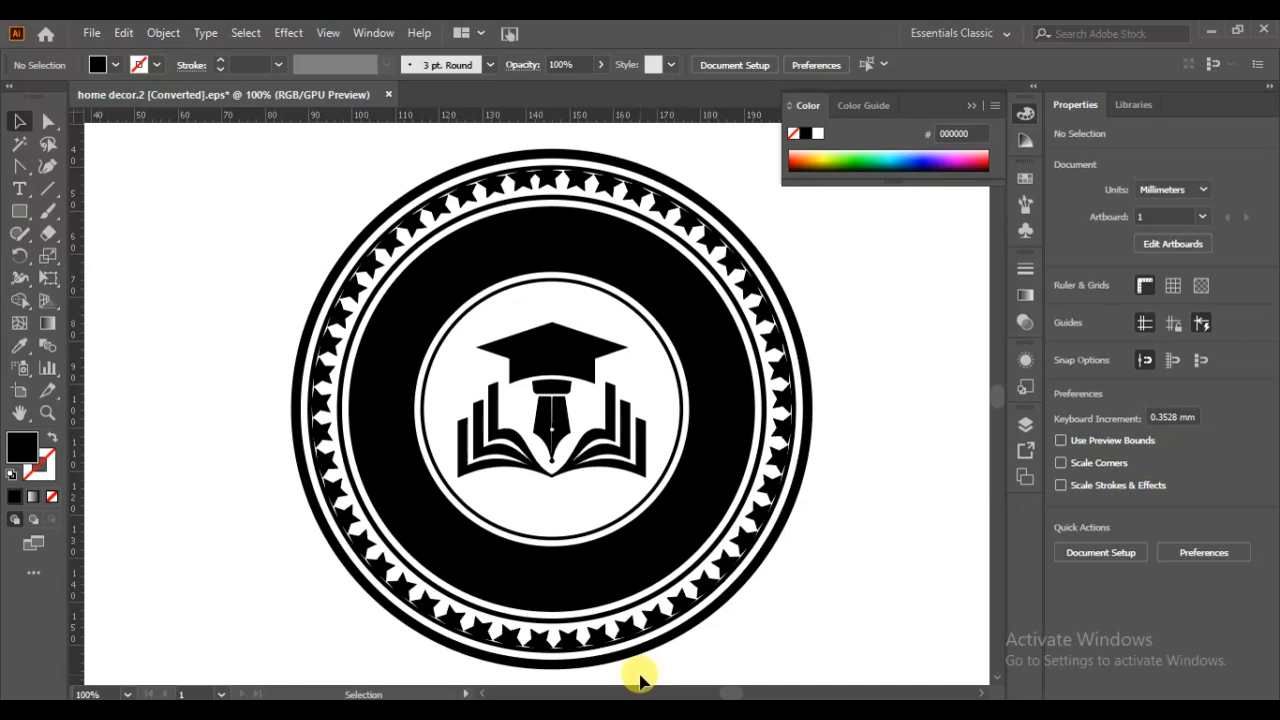
# Step: Place a duplicate of the frame's wide black ring in the empty area beside the design
pyautogui.hotkey('ctrl', '0')
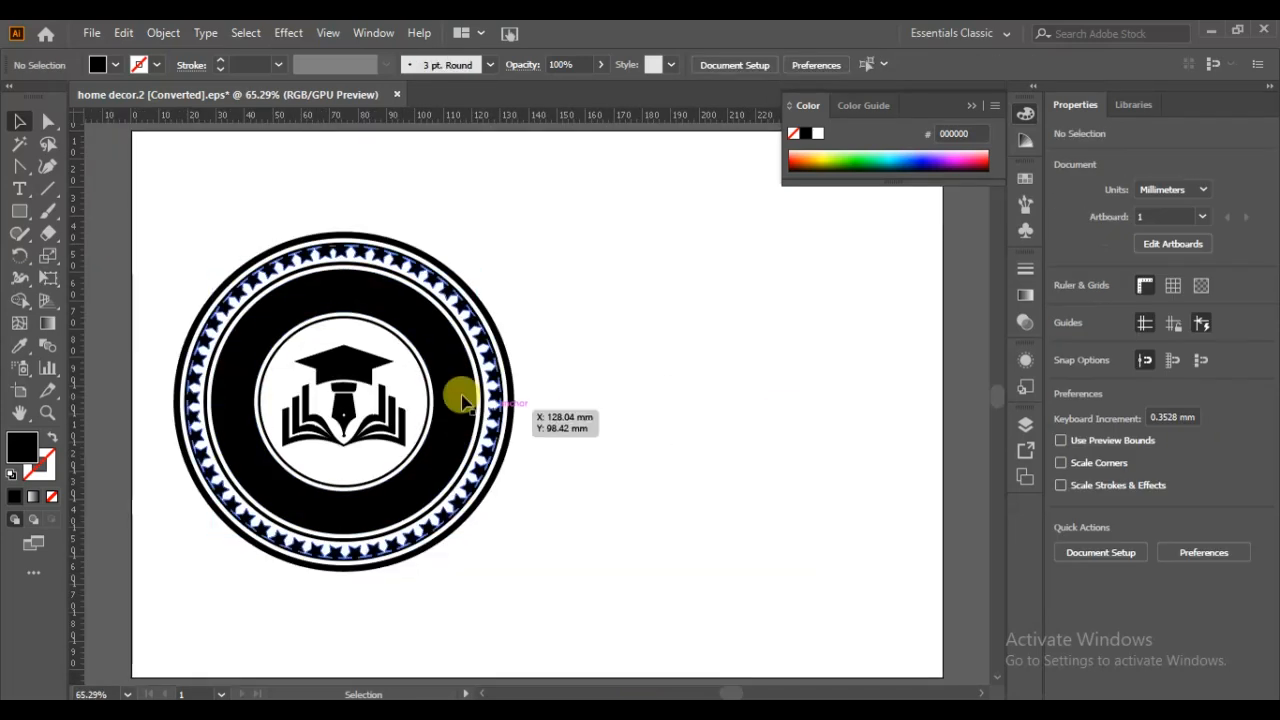
pyautogui.click(462, 400)
pyautogui.moveTo(462, 400); pyautogui.dragTo(800, 403)
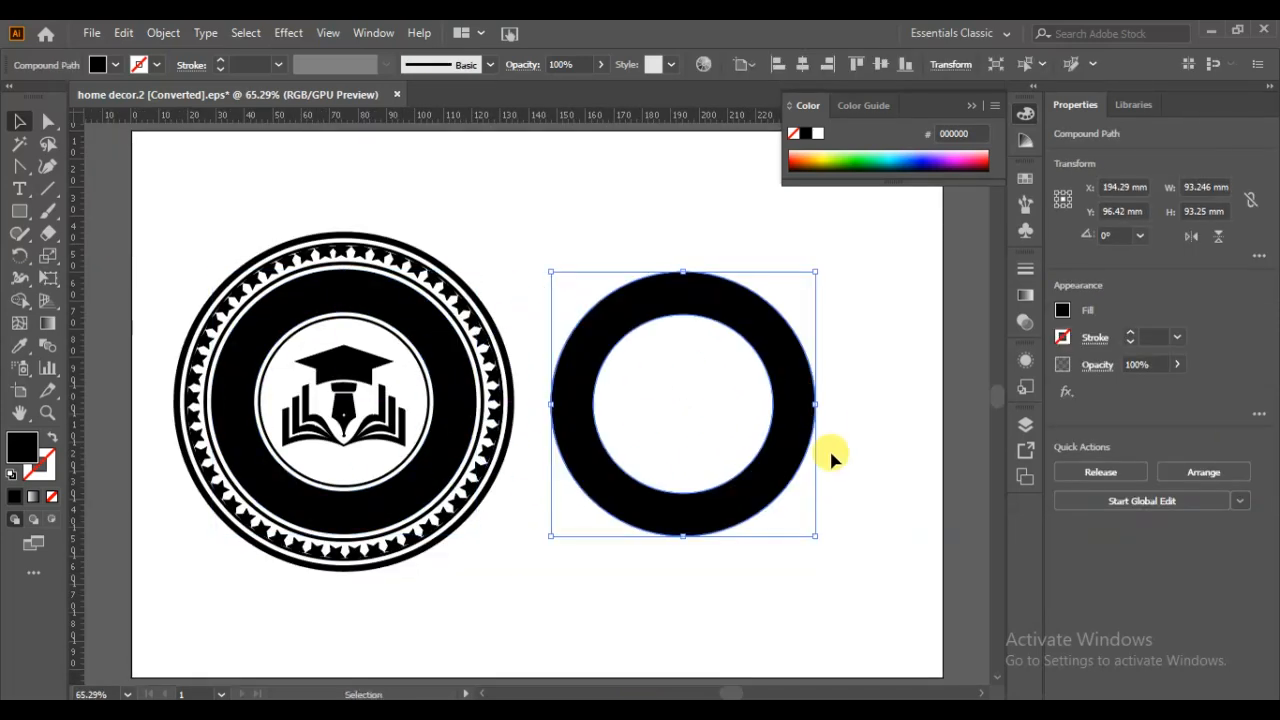
pyautogui.click(892, 412)
# Step: Apply Offset Path with -2 mm to the duplicated black ring
pyautogui.click(802, 405)
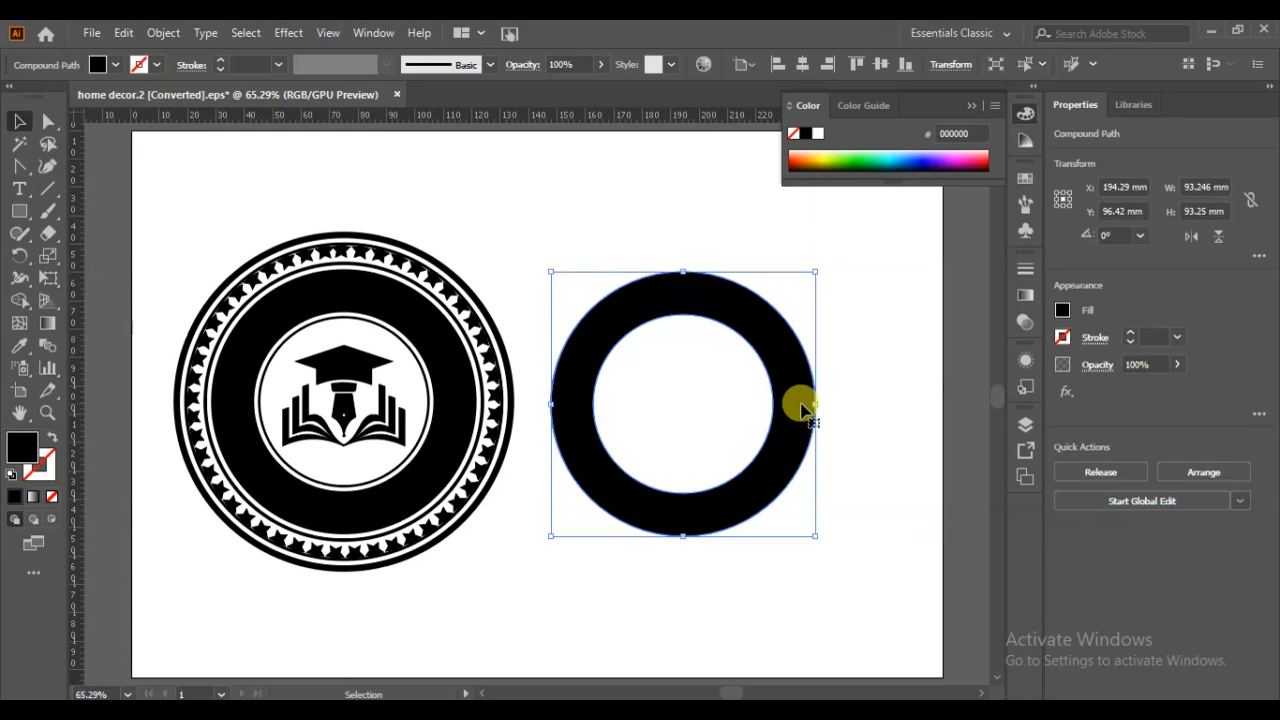
pyautogui.click(166, 37)
pyautogui.moveTo(229, 471)
pyautogui.click(551, 535)
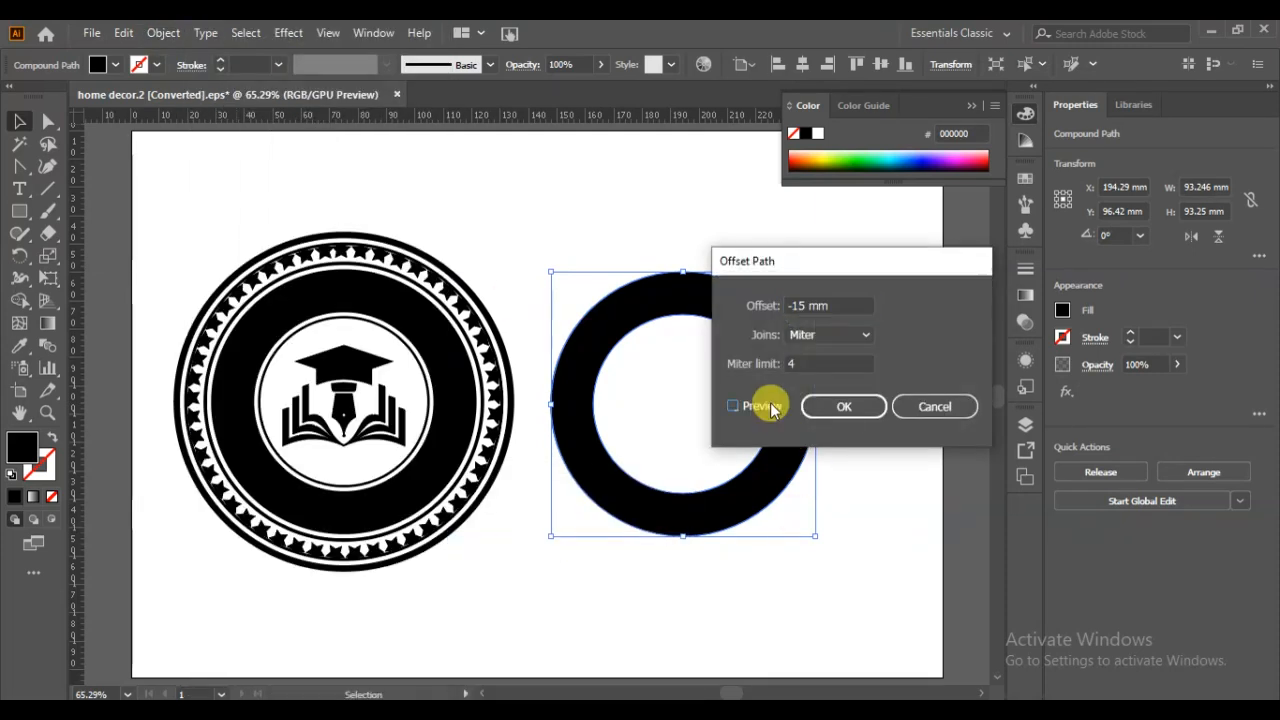
pyautogui.scroll(9, 848, 300)
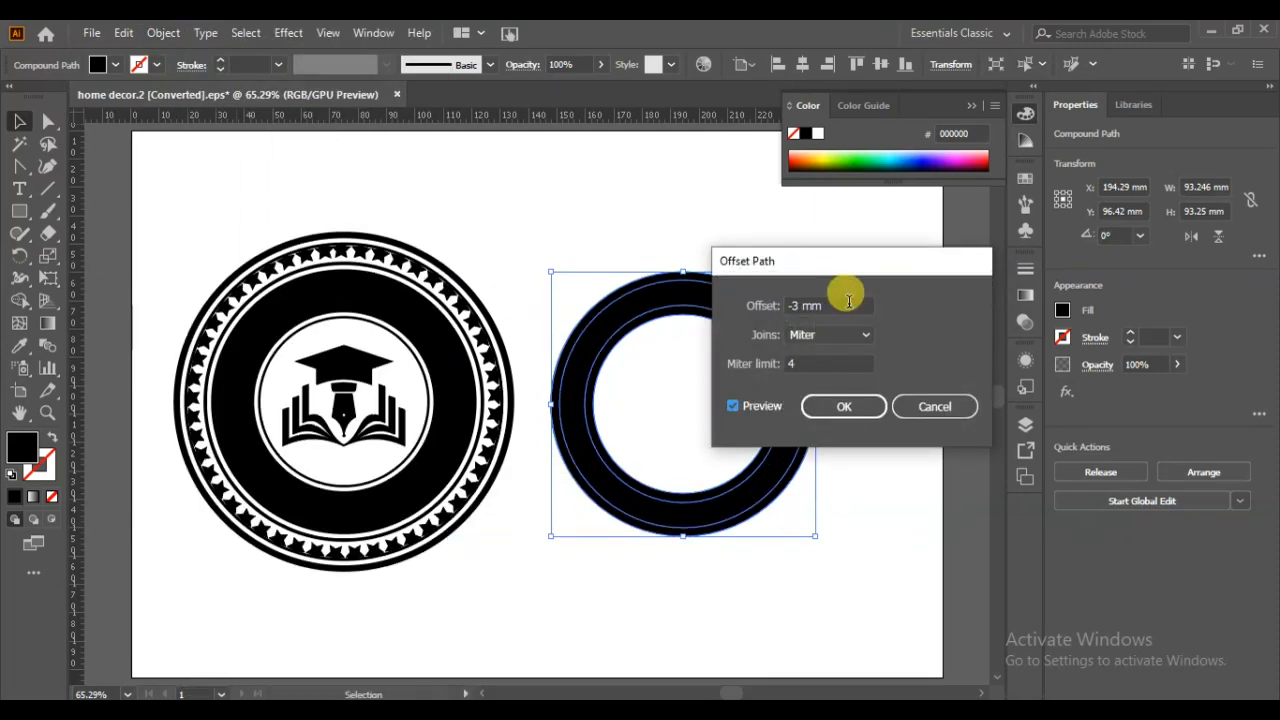
pyautogui.click(846, 406)
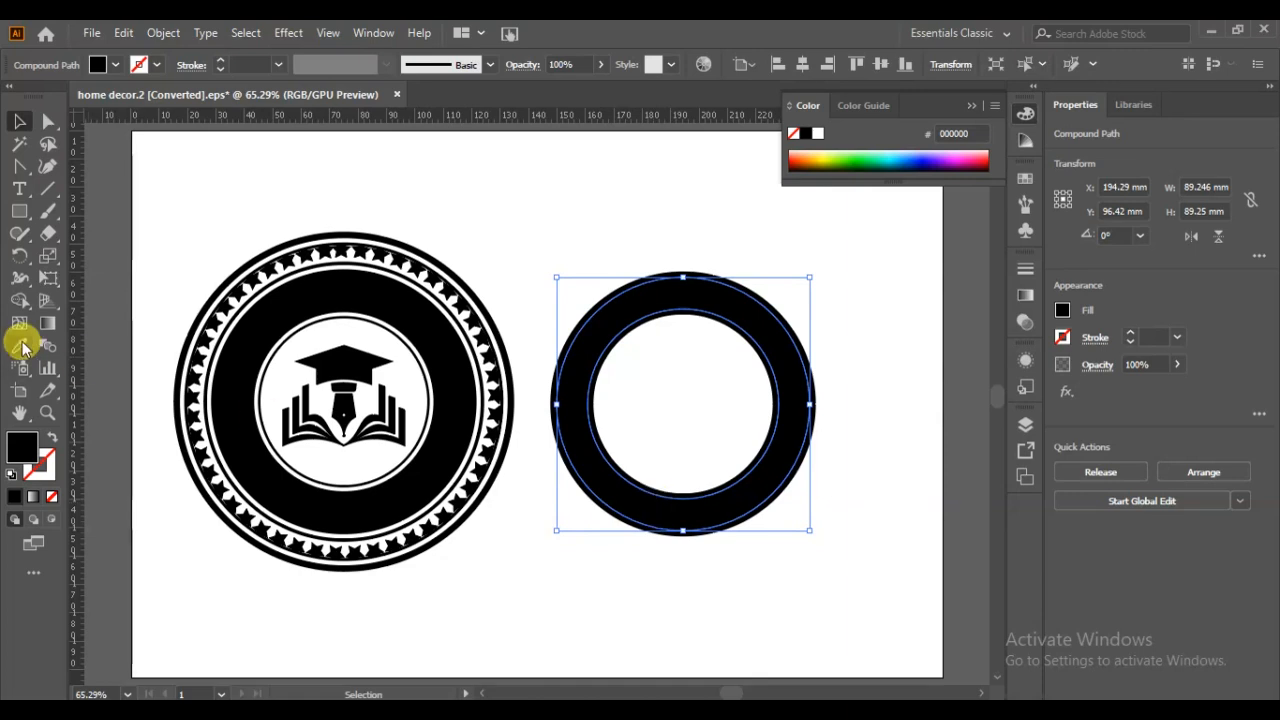
# Step: Fill the inset ring area with white using Shape Builder
pyautogui.click(19, 300)
pyautogui.click(100, 64)
pyautogui.click(24, 88)
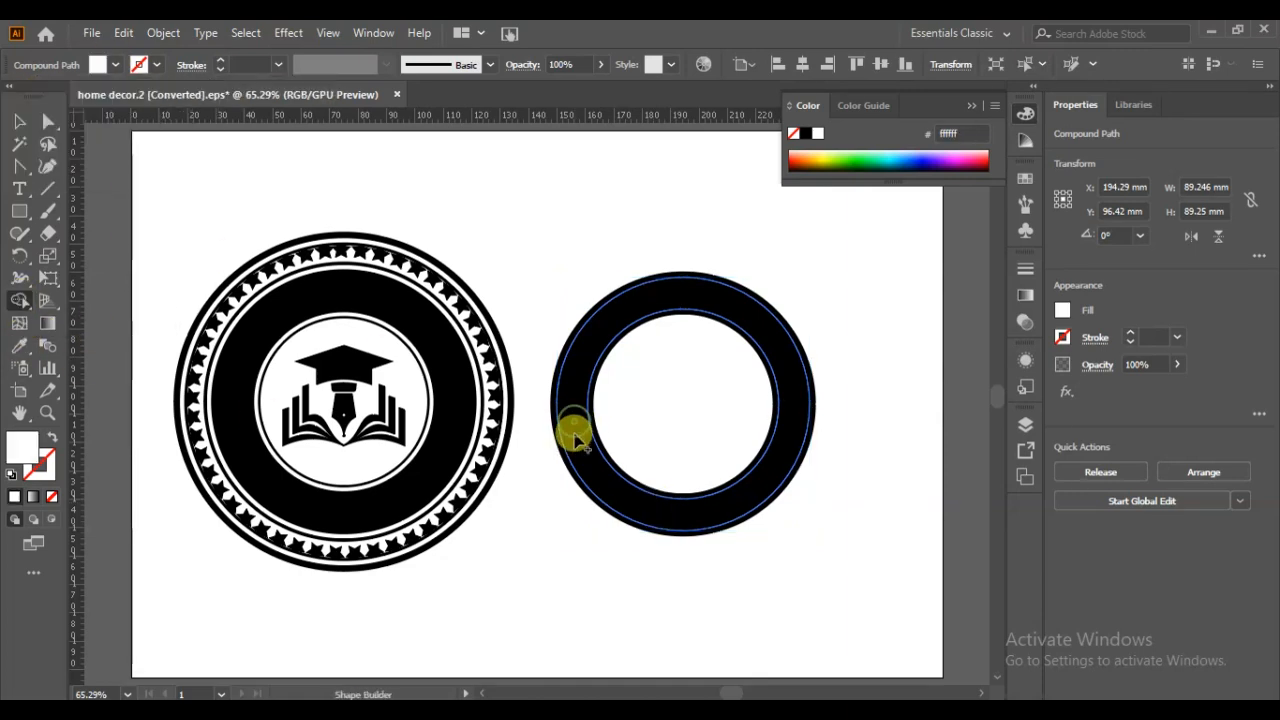
pyautogui.click(576, 440)
# Step: Delete the leftover black ring copy and place the white ring over the wide black ring in the round frame
pyautogui.click(19, 120)
pyautogui.click(531, 331)
pyautogui.moveTo(578, 437); pyautogui.dragTo(552, 348)
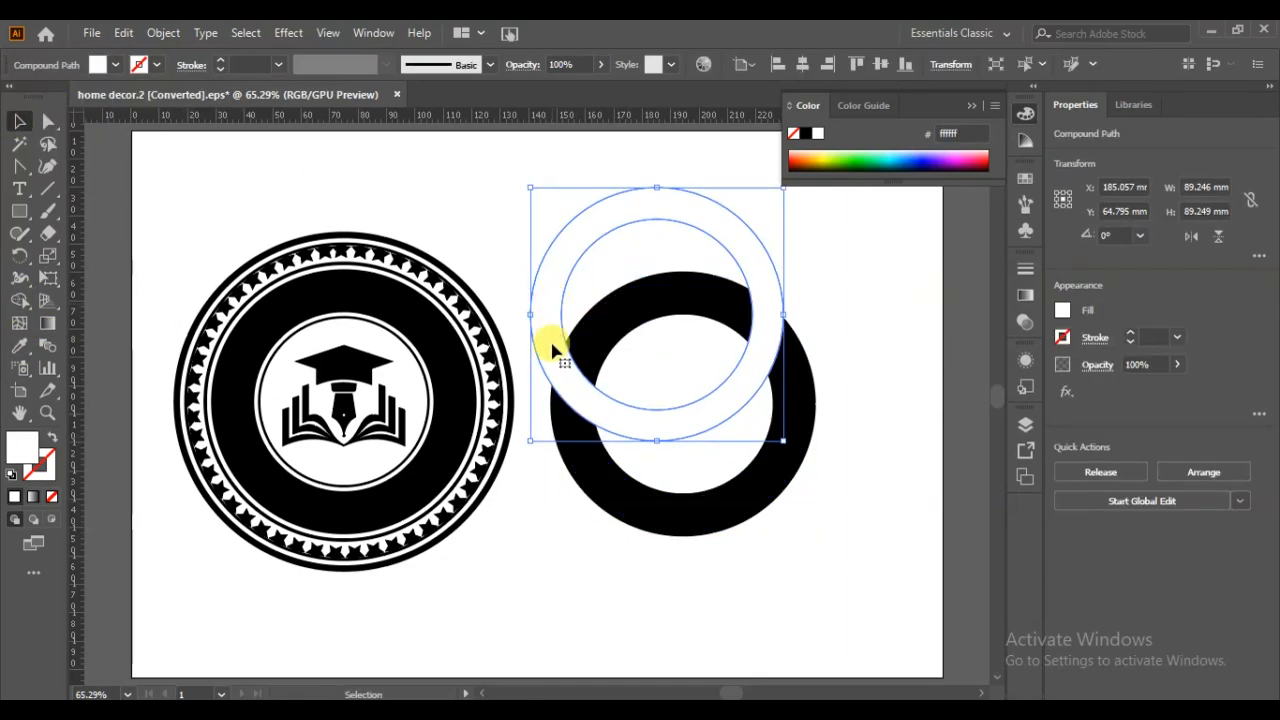
pyautogui.click(619, 502)
pyautogui.press('Delete')
pyautogui.moveTo(623, 420); pyautogui.dragTo(314, 511)
# Step: Group the graduation cap, pen and book inside the round frame
pyautogui.click(368, 372)
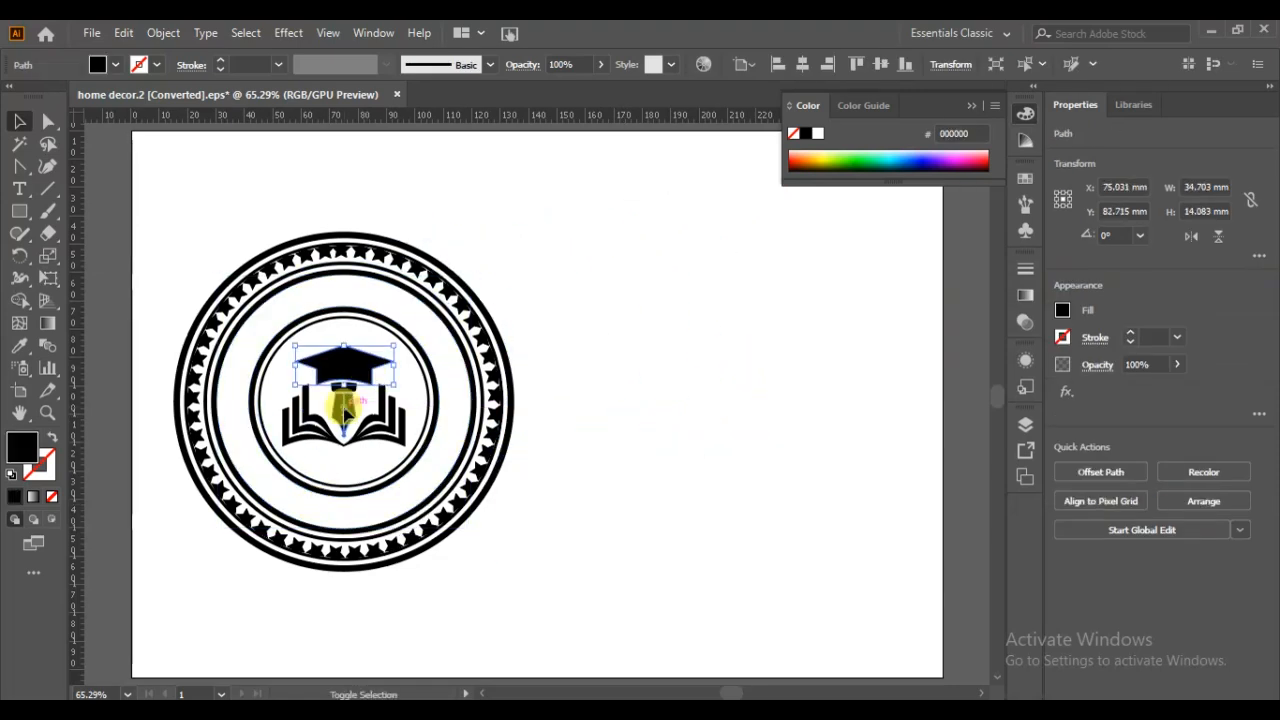
pyautogui.keyDown('shift'); pyautogui.click(344, 412); pyautogui.keyUp('shift')
pyautogui.keyDown('shift'); pyautogui.click(285, 437); pyautogui.keyUp('shift')
pyautogui.rightClick(343, 393)
pyautogui.click(417, 526)
# Step: Centre the emblem group and all rings on the artboard horizontally and vertically, and select the white ring
pyautogui.moveTo(591, 306); pyautogui.dragTo(172, 540)
pyautogui.click(803, 63)
pyautogui.click(760, 383)
pyautogui.click(436, 444)
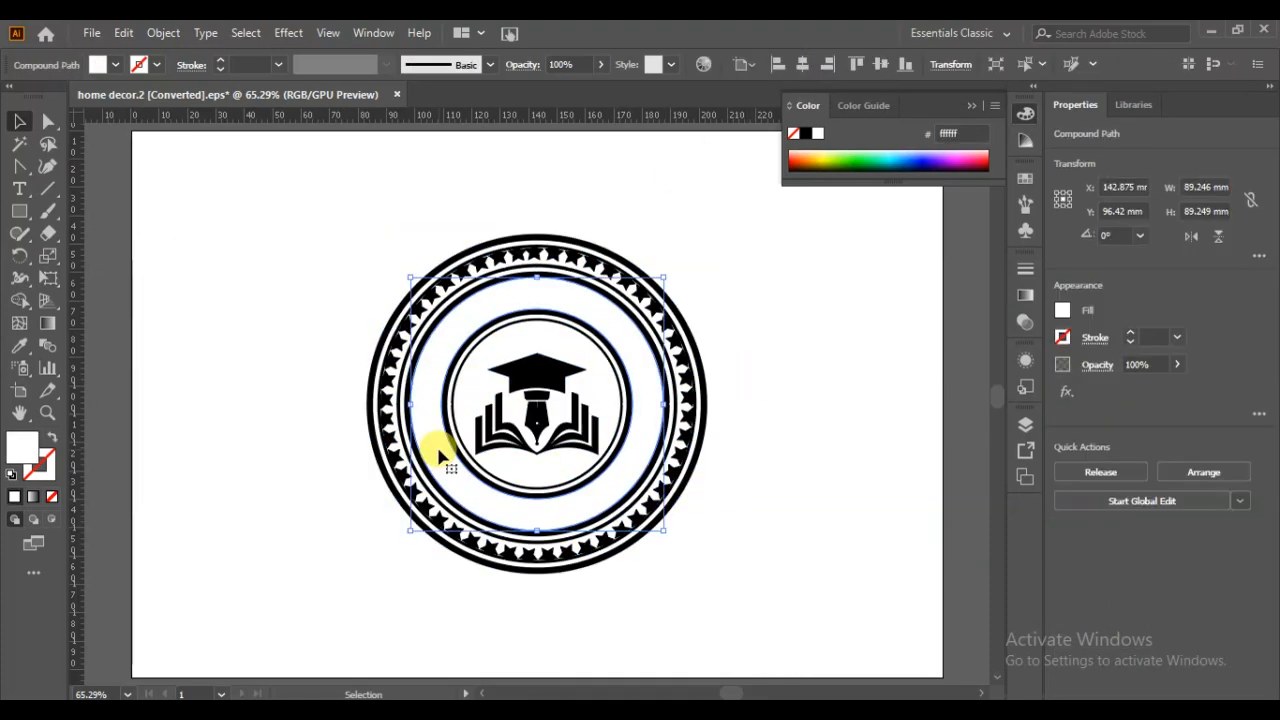
# Step: Draw a black triangle about 142 mm wide from the cap over the lower rings and split the inner ring along its edges with Shape Builder
pyautogui.moveTo(19, 211); pyautogui.dragTo(70, 228)
pyautogui.moveTo(215, 244)
pyautogui.mouseDown()
pyautogui.moveTo(280, 346)
pyautogui.moveTo(447, 476)
pyautogui.mouseUp()
pyautogui.click(115, 64)
pyautogui.click(52, 99)
pyautogui.moveTo(19, 166); pyautogui.dragTo(95, 167)
pyautogui.click(447, 244)
pyautogui.click(19, 121)
pyautogui.click(344, 228)
pyautogui.click(289, 392)
pyautogui.moveTo(449, 471); pyautogui.dragTo(449, 371)
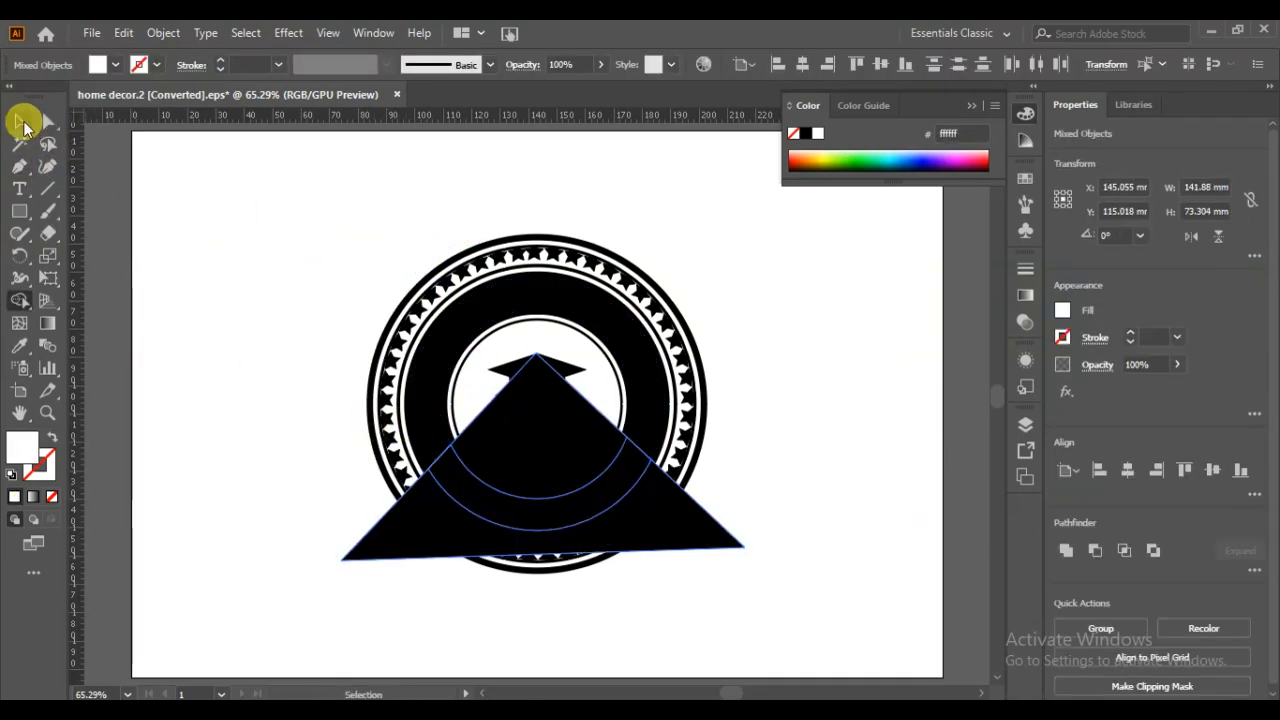
# Step: Delete the black triangle covering the lower part of the rings
pyautogui.click(24, 124)
pyautogui.click(154, 344)
pyautogui.click(643, 529)
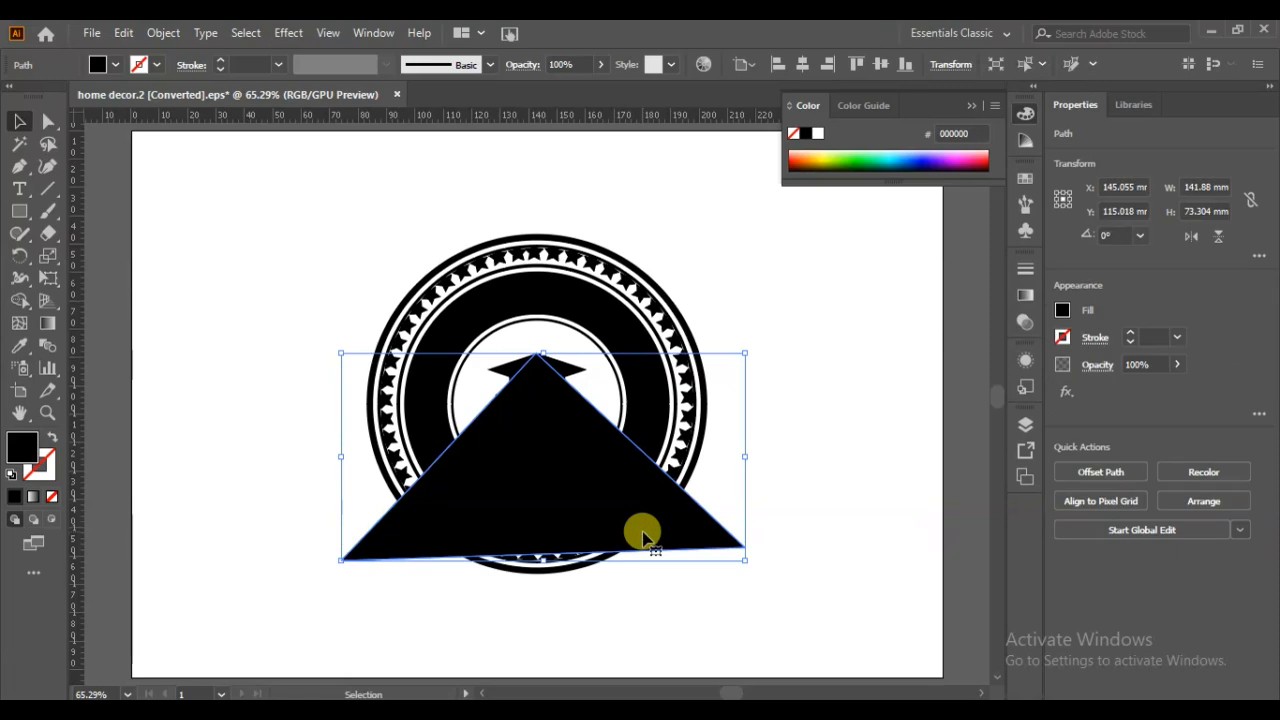
pyautogui.press('Delete')
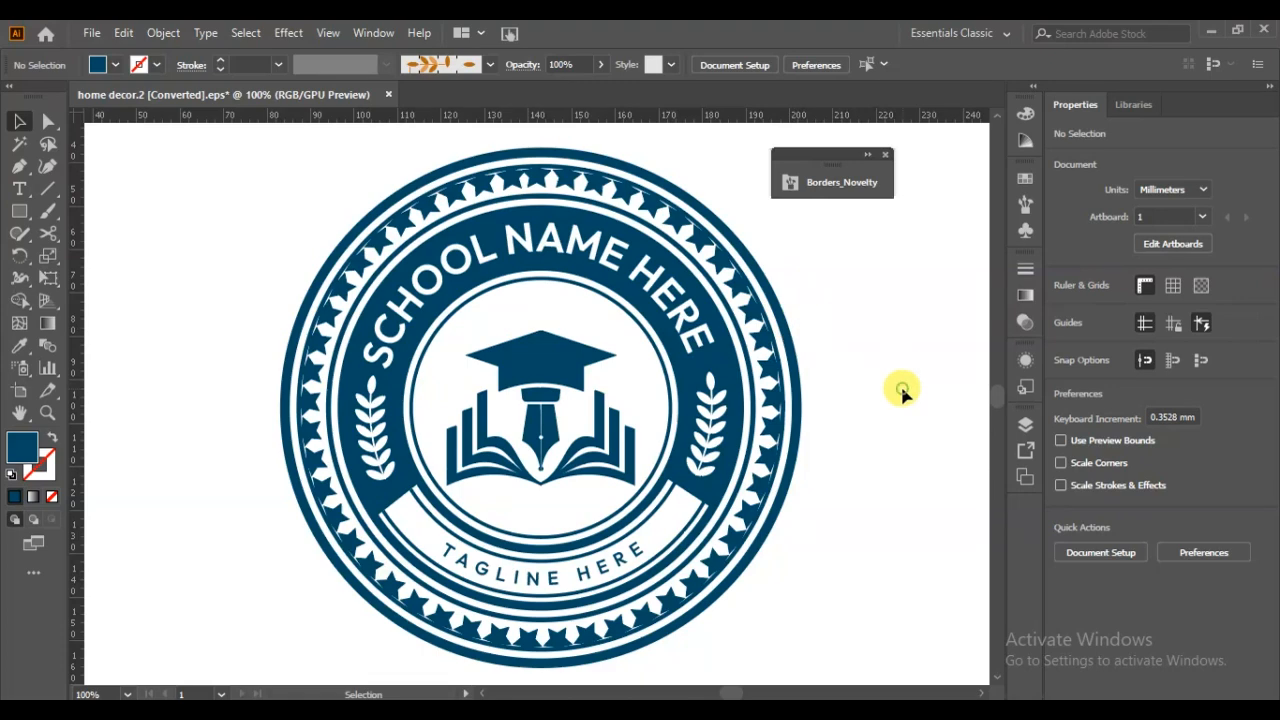
# Step: Close the Borders_Novelty brush library
pyautogui.click(886, 155)
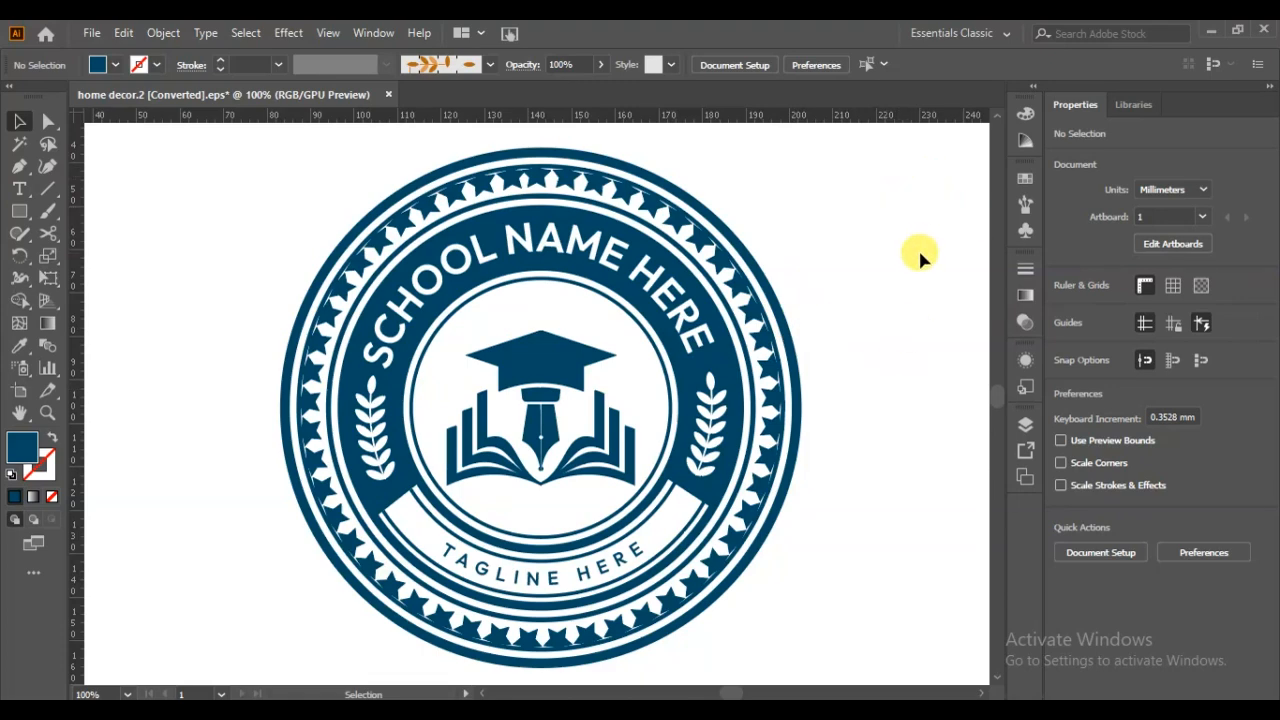